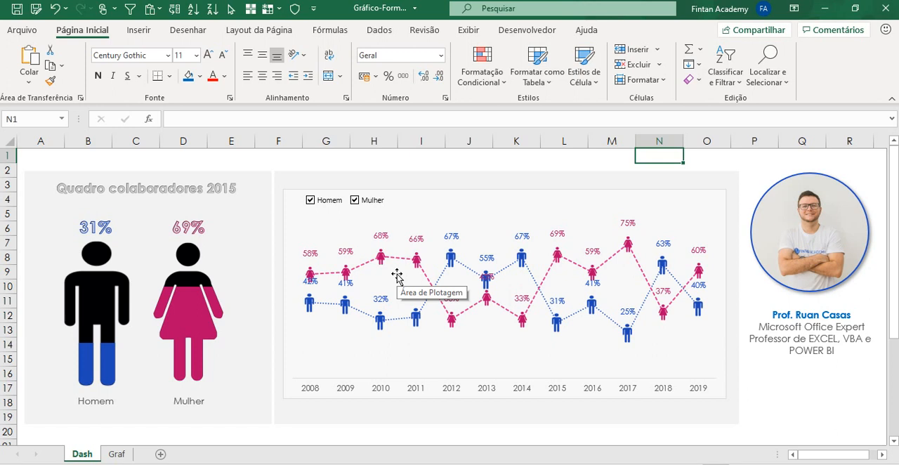
Step: Examine the Gráfico de Forma table's Série 100% and ResultadoReal % rows on the Graf sheet against the figure chart on the Dash sheet
{"action": "left_click", "coordinate": [116, 454]}
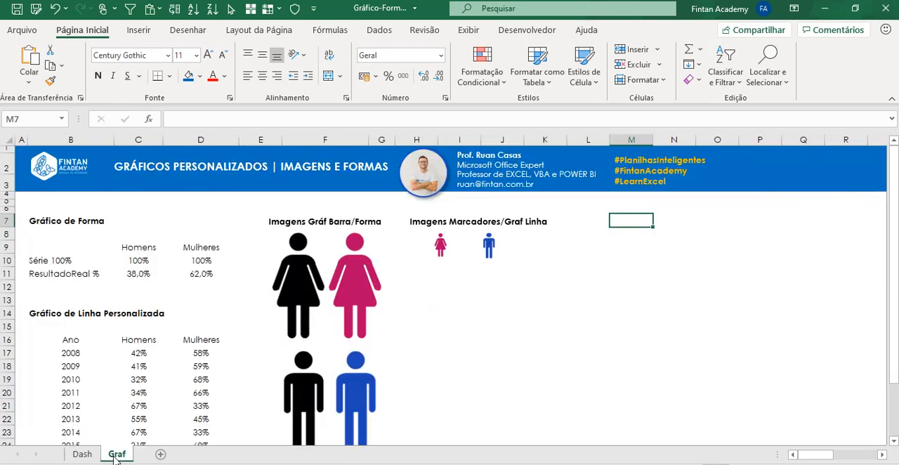
{"action": "left_click", "coordinate": [195, 221]}
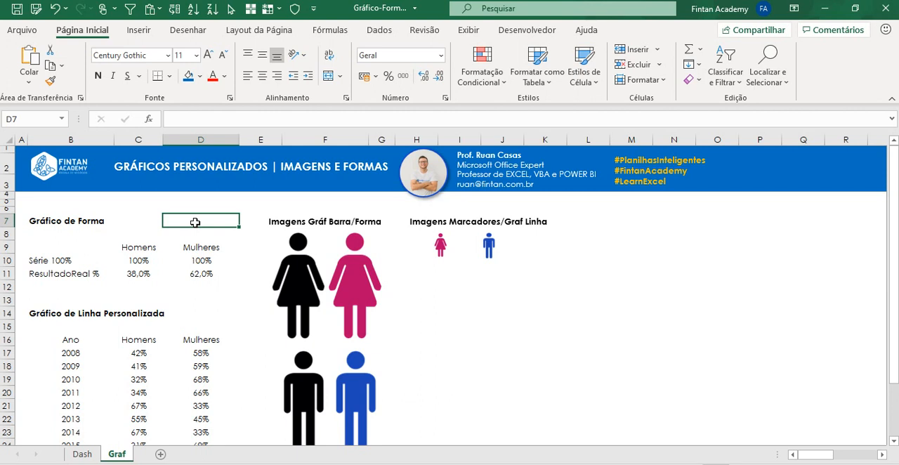
{"action": "left_click_drag", "start_coordinate": [48, 246], "coordinate": [197, 280]}
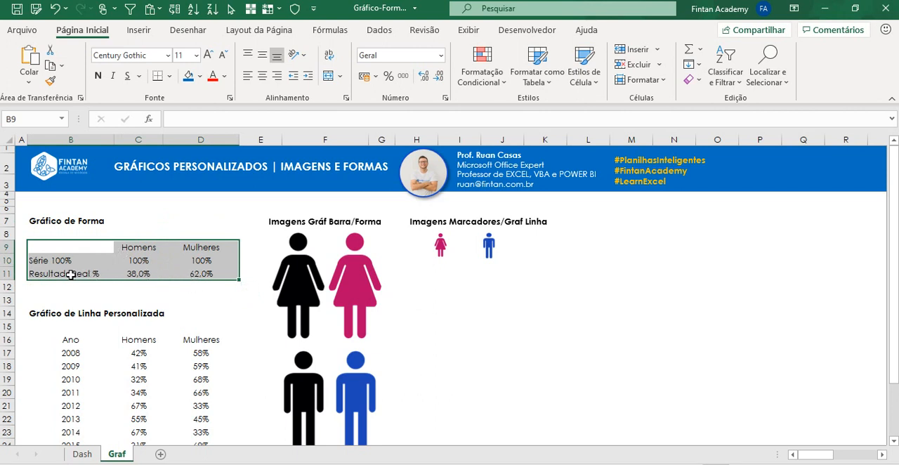
{"action": "left_click_drag", "start_coordinate": [71, 275], "coordinate": [194, 275]}
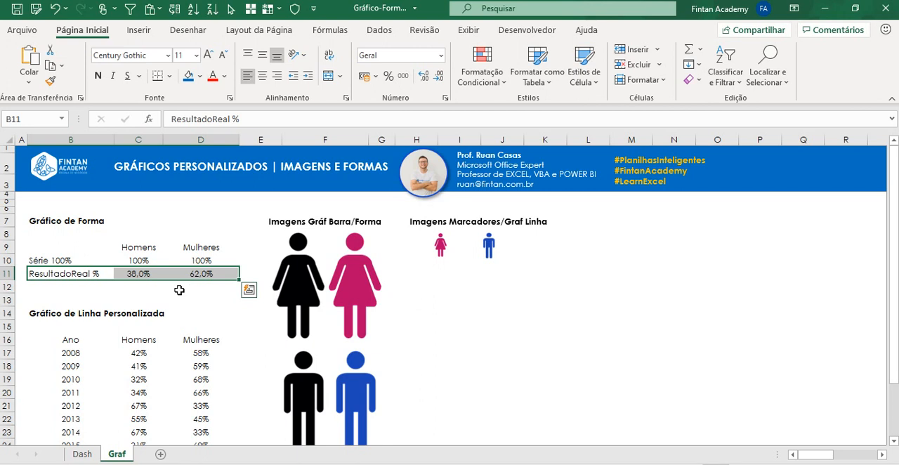
{"action": "left_click_drag", "start_coordinate": [70, 260], "coordinate": [188, 263]}
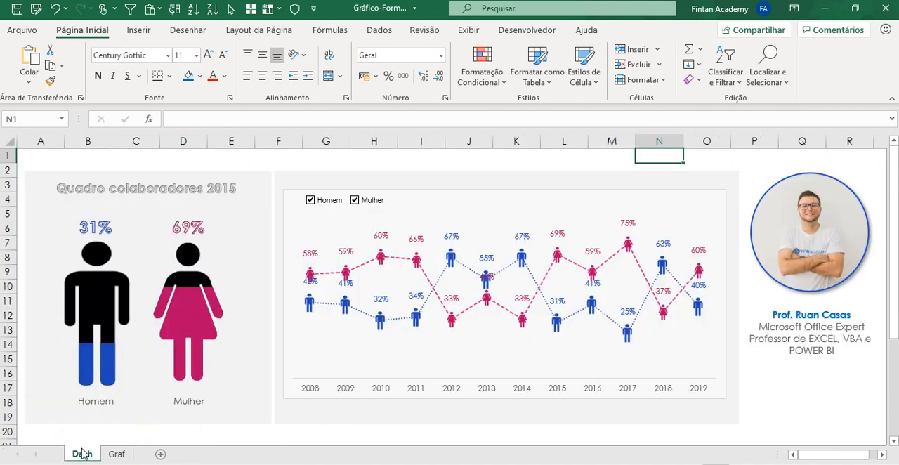
{"action": "left_click", "coordinate": [81, 451]}
{"action": "mouse_move", "coordinate": [96, 290]}
{"action": "mouse_move", "coordinate": [89, 351]}
{"action": "left_click", "coordinate": [115, 454]}
{"action": "left_click", "coordinate": [73, 283]}
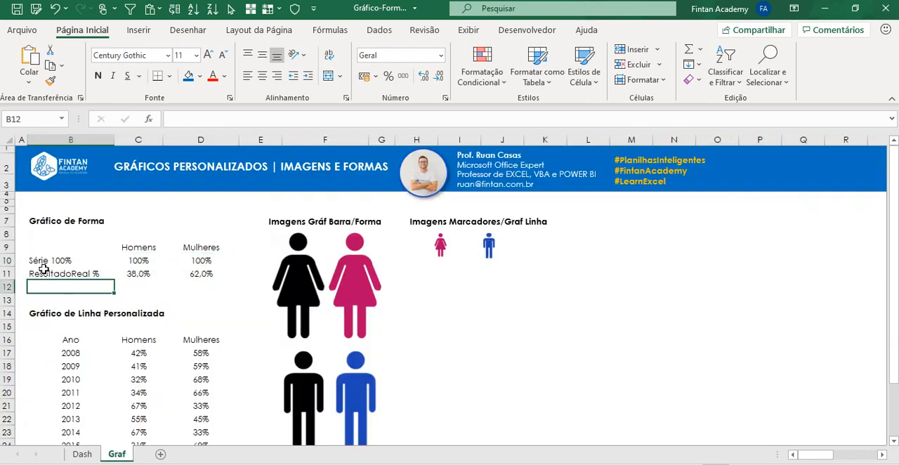
{"action": "left_click_drag", "start_coordinate": [43, 271], "coordinate": [190, 275]}
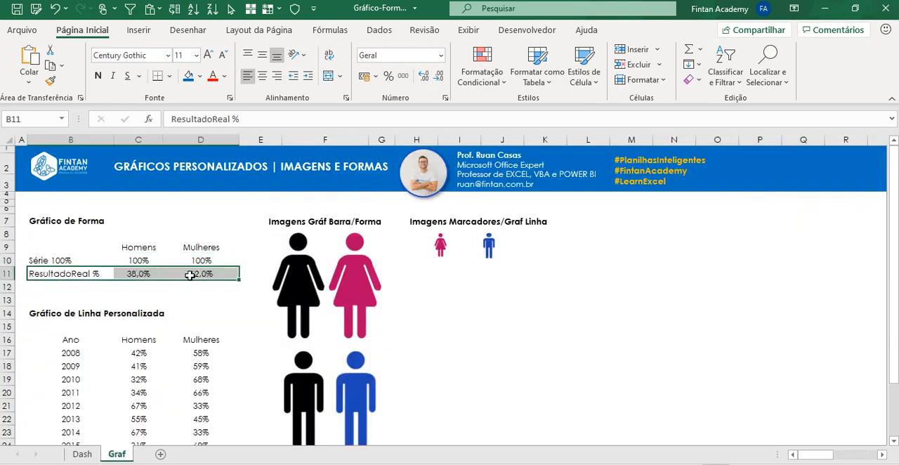
{"action": "left_click_drag", "start_coordinate": [59, 262], "coordinate": [204, 255]}
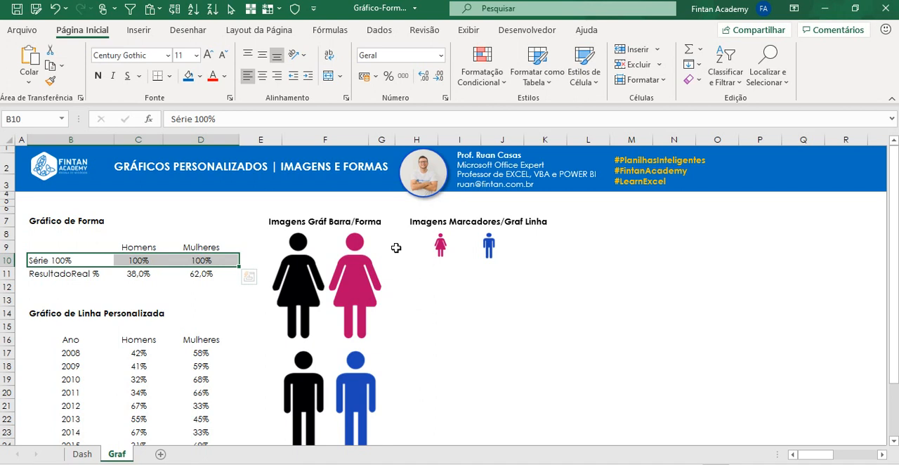
Step: Examine the black and coloured woman and man images for the bar chart and the small marker images for the line chart
{"action": "left_click", "coordinate": [311, 284]}
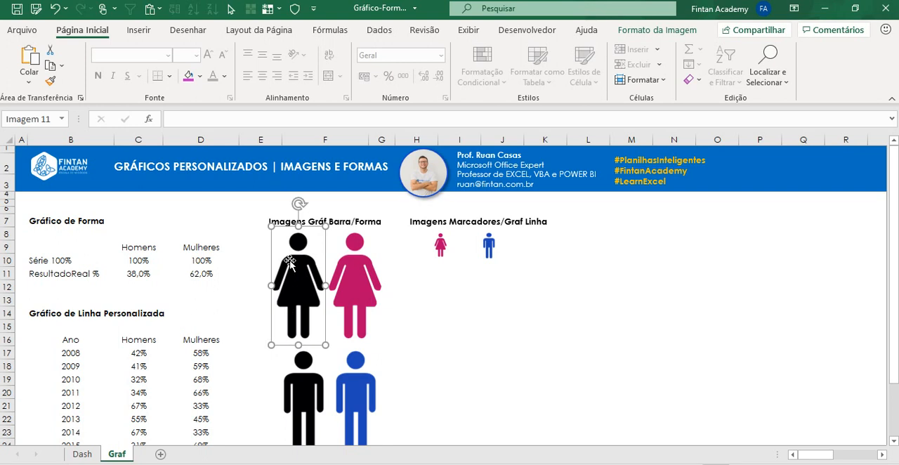
{"action": "left_click", "coordinate": [361, 260]}
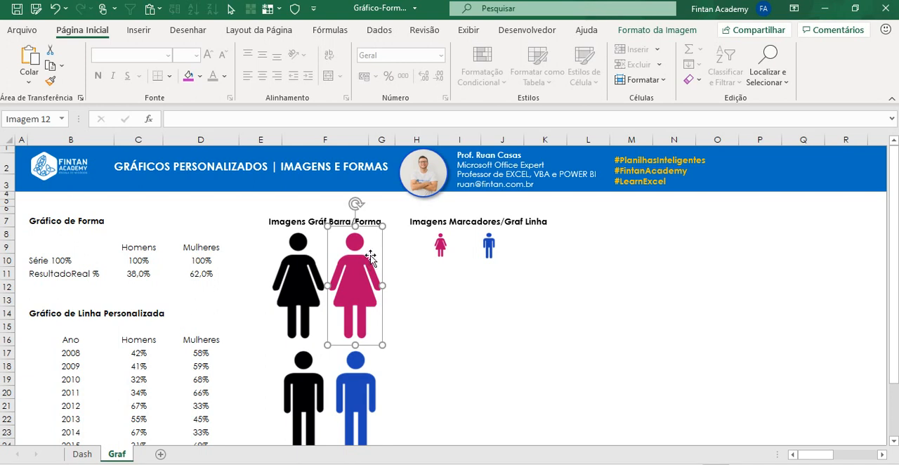
{"action": "left_click", "coordinate": [309, 275]}
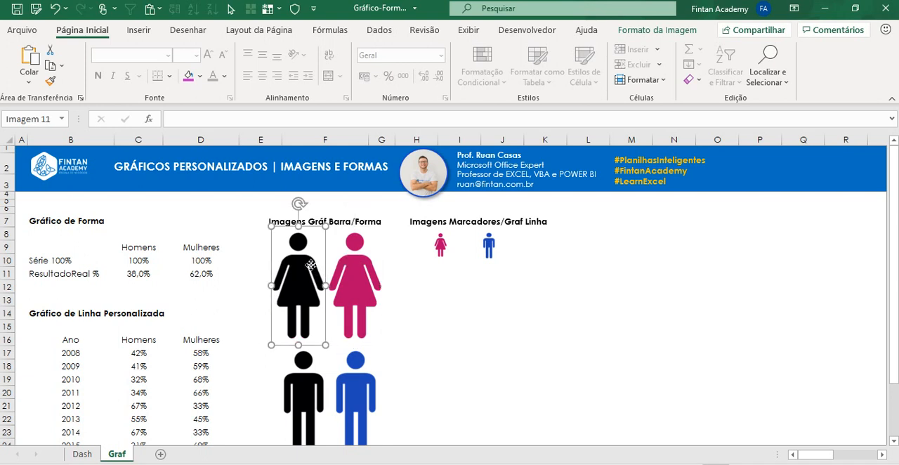
{"action": "scroll", "coordinate": [360, 262], "scroll_direction": "down", "scroll_amount": 1}
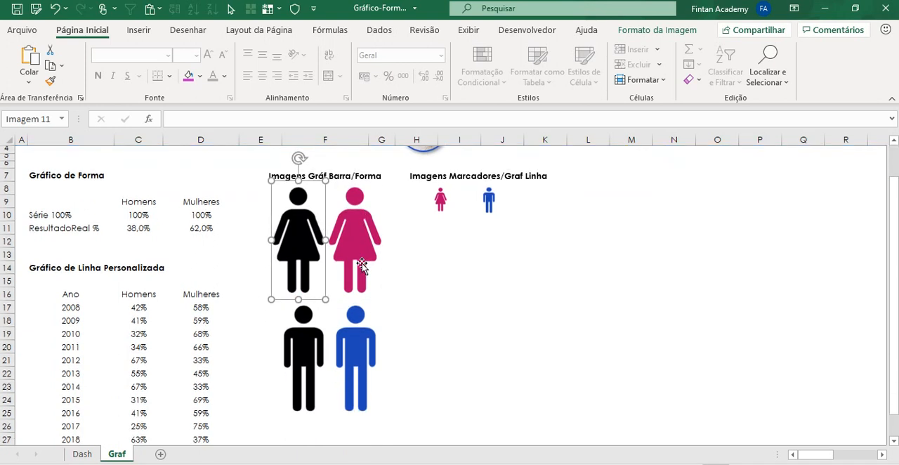
{"action": "left_click", "coordinate": [303, 330]}
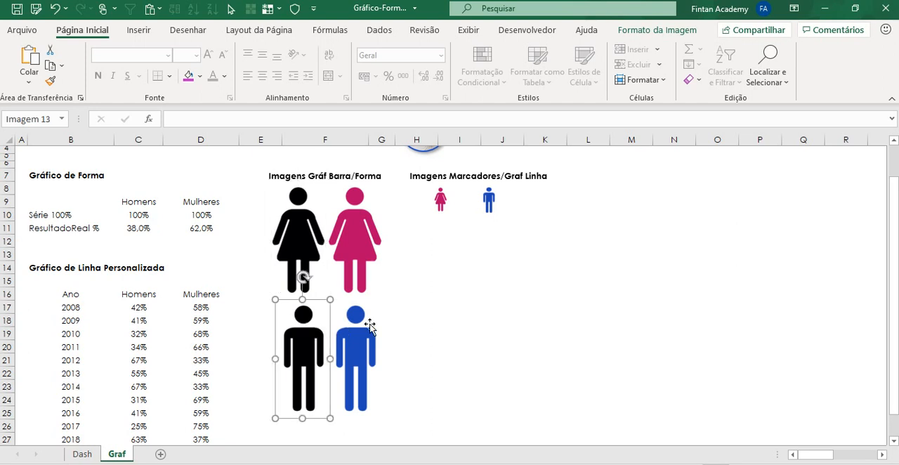
{"action": "left_click", "coordinate": [368, 326]}
{"action": "left_click", "coordinate": [313, 326]}
{"action": "left_click", "coordinate": [342, 319]}
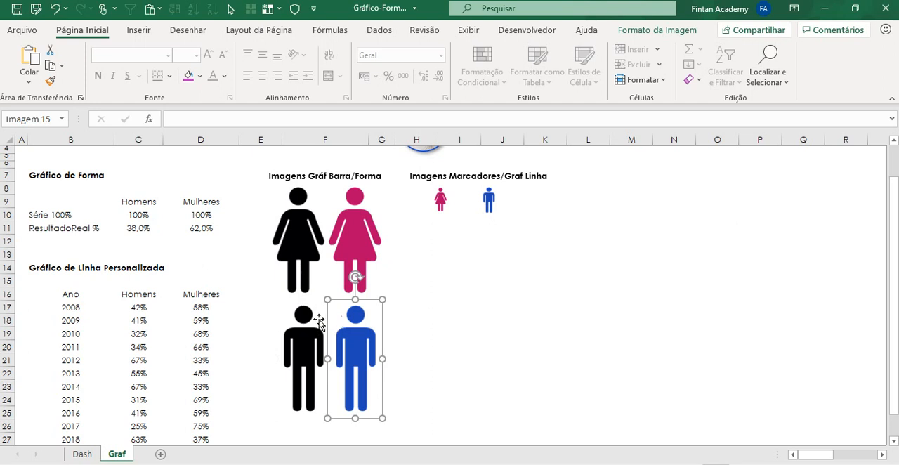
{"action": "left_click", "coordinate": [317, 323]}
{"action": "left_click", "coordinate": [354, 316]}
{"action": "scroll", "coordinate": [354, 317], "scroll_direction": "up", "scroll_amount": 1}
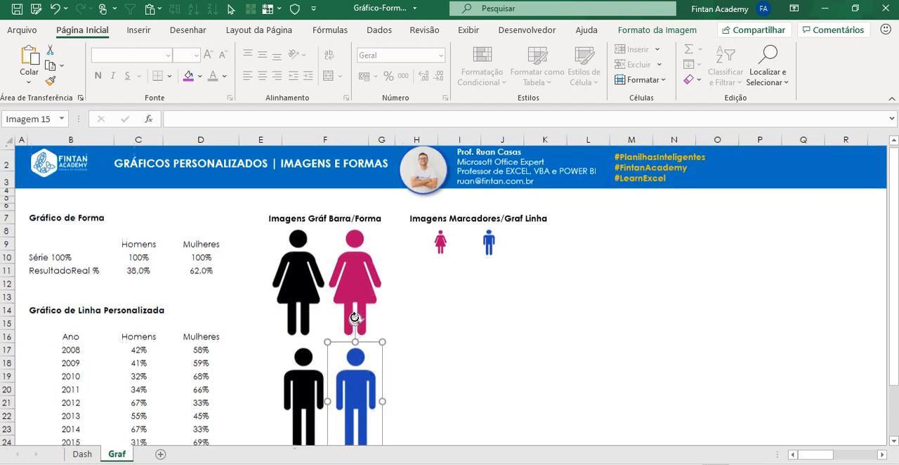
{"action": "left_click", "coordinate": [446, 249]}
{"action": "left_click", "coordinate": [475, 246]}
{"action": "left_click", "coordinate": [432, 246]}
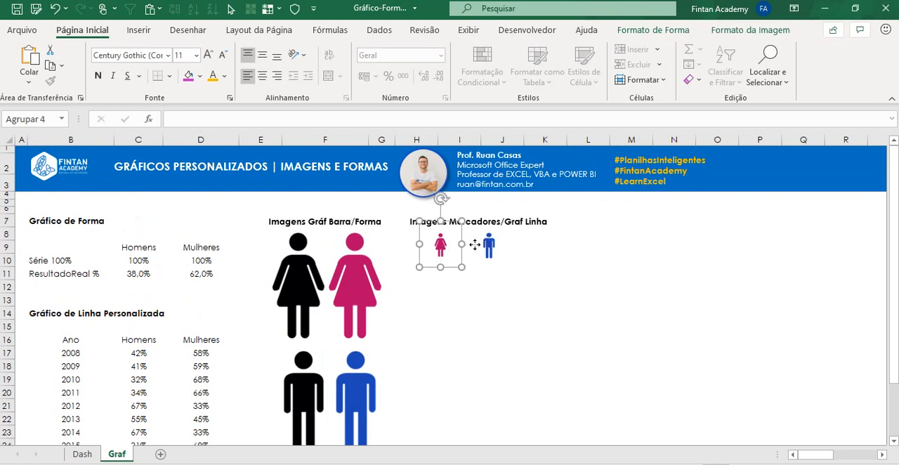
{"action": "left_click", "coordinate": [477, 245]}
{"action": "left_click", "coordinate": [436, 245]}
{"action": "left_click", "coordinate": [417, 297]}
Step: Review the illustration insertion options and compare the black woman image on the Graf sheet with the figures on the Dash sheet
{"action": "left_click", "coordinate": [133, 28]}
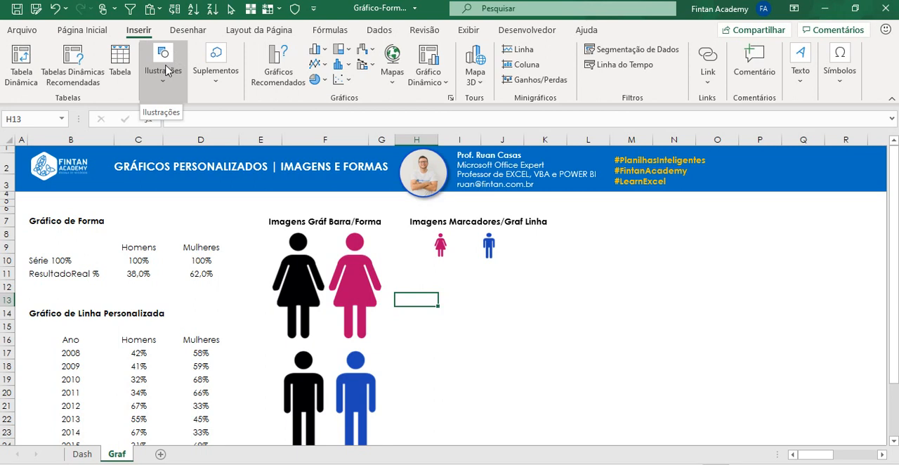
{"action": "left_click", "coordinate": [167, 70]}
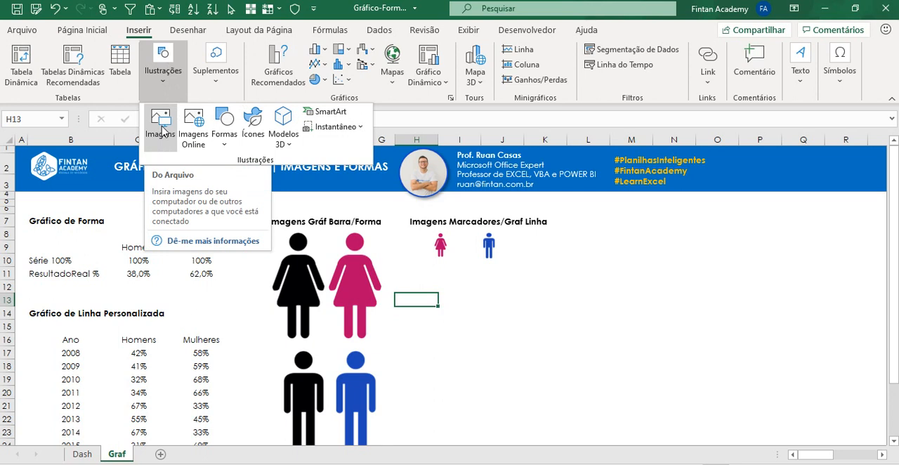
{"action": "left_click", "coordinate": [316, 251]}
{"action": "left_click", "coordinate": [314, 251]}
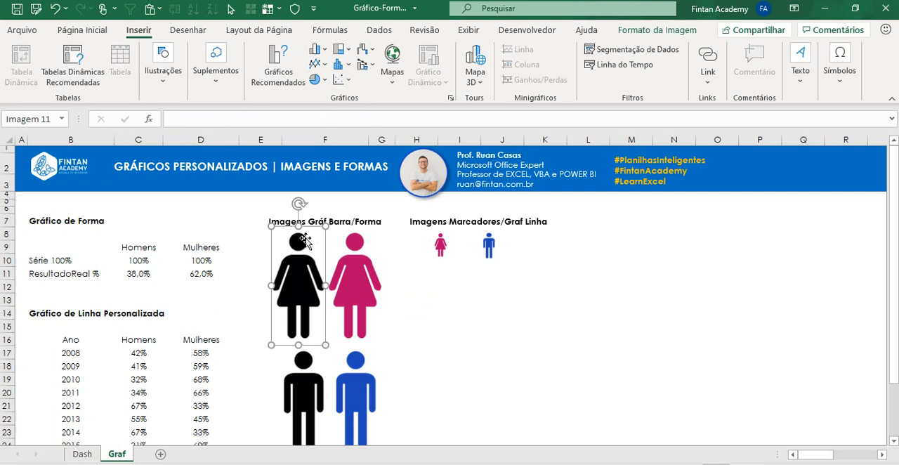
{"action": "left_click", "coordinate": [81, 453]}
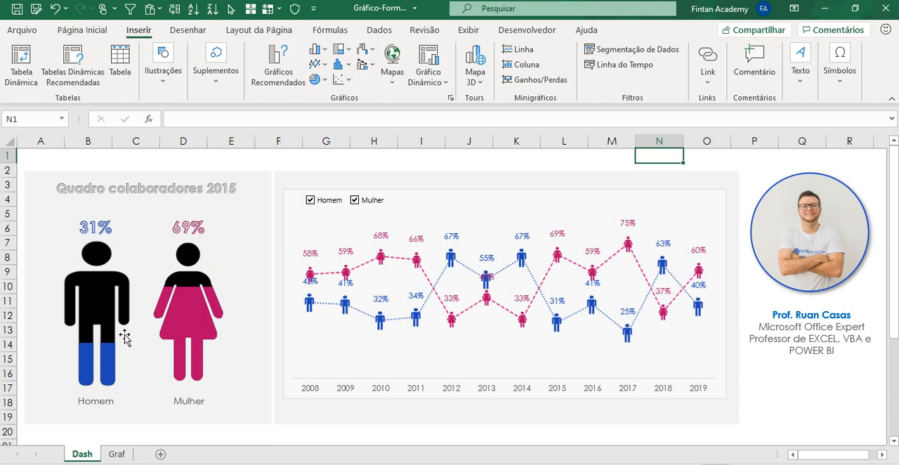
{"action": "left_click", "coordinate": [112, 454]}
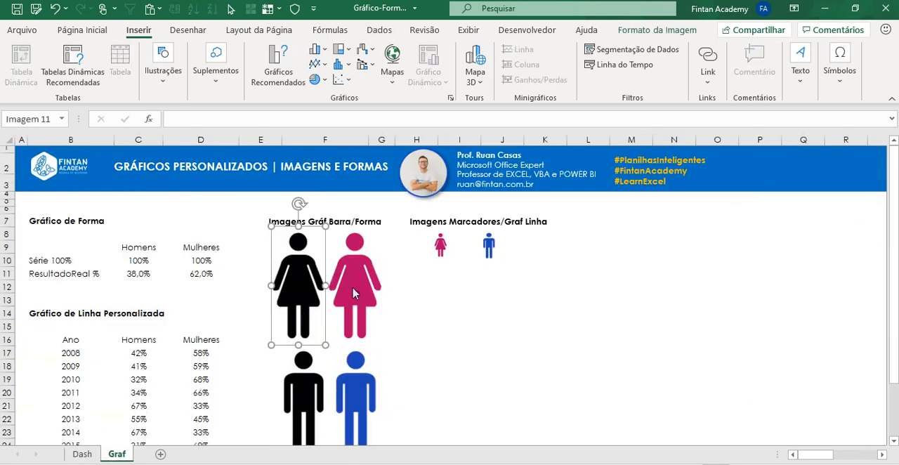
{"action": "left_click", "coordinate": [436, 328]}
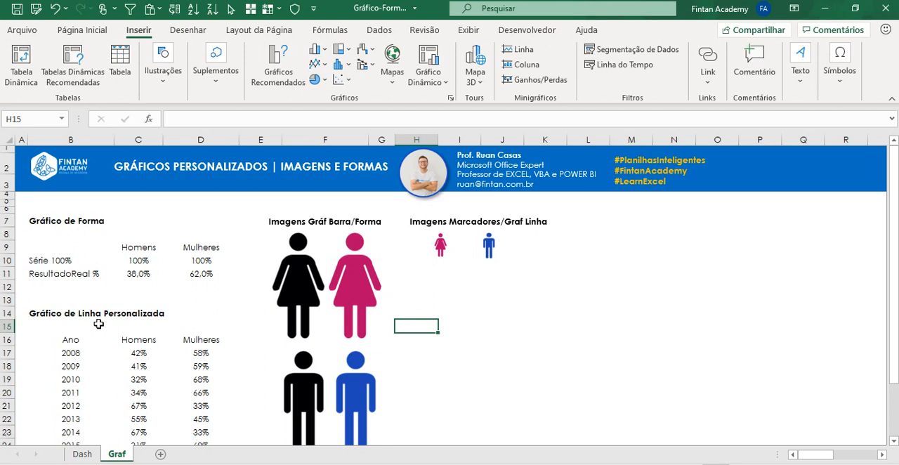
Step: Insert a 2D clustered column chart from B9:D11 and place it in the empty area below the marker images, around columns K to Q
{"action": "left_click_drag", "start_coordinate": [52, 245], "coordinate": [188, 275]}
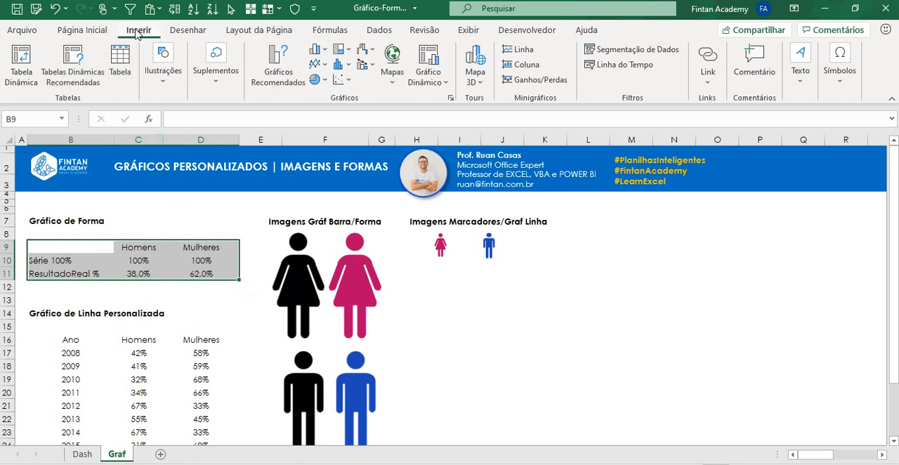
{"action": "left_click", "coordinate": [320, 52]}
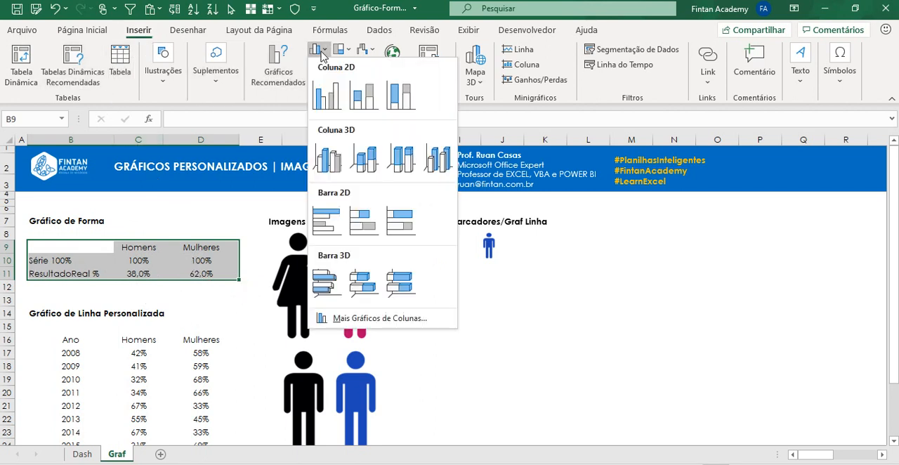
{"action": "left_click", "coordinate": [324, 102]}
{"action": "left_click_drag", "start_coordinate": [393, 227], "coordinate": [599, 248]}
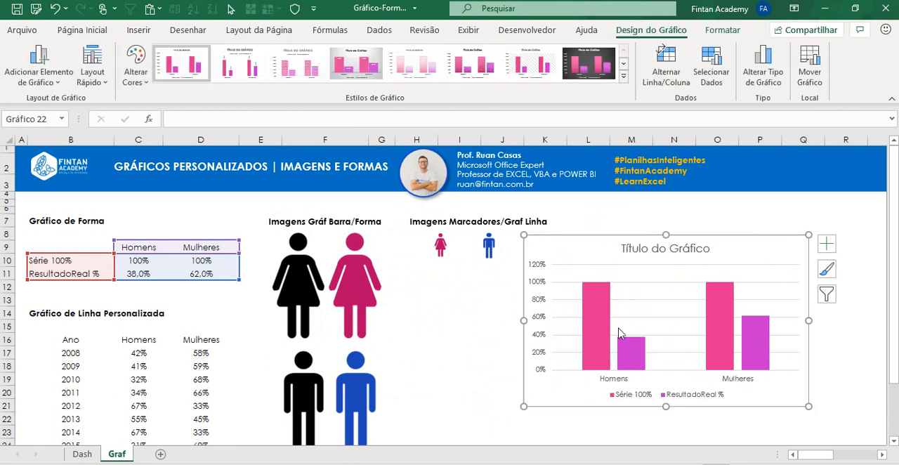
Step: Review the chart's colour palettes and examine the Série 100% and ResultadoReal % columns for Homens and Mulheres
{"action": "left_click", "coordinate": [136, 67]}
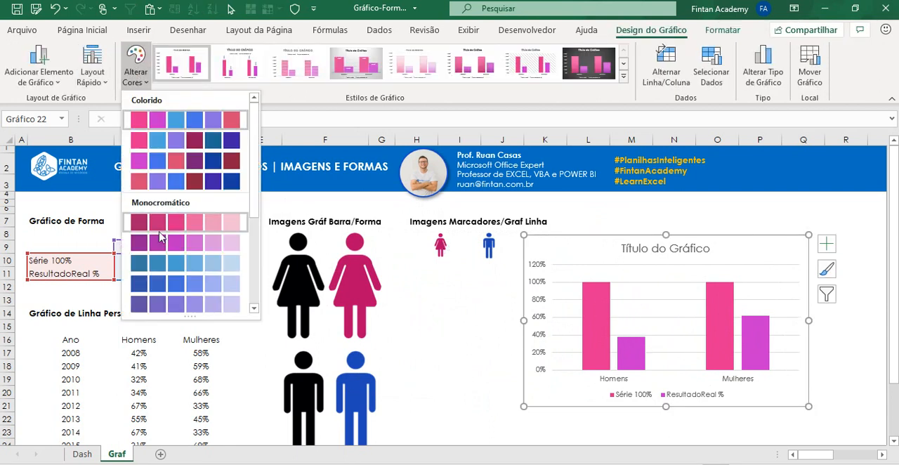
{"action": "left_click", "coordinate": [127, 78]}
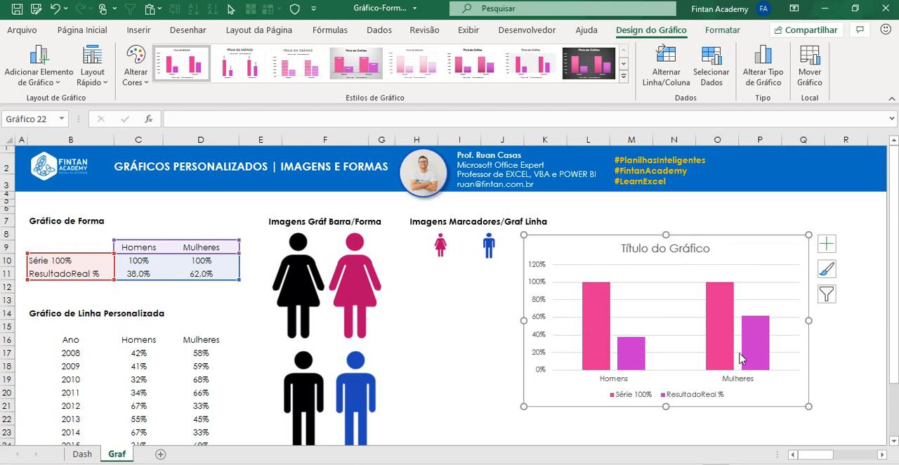
{"action": "left_click", "coordinate": [597, 301]}
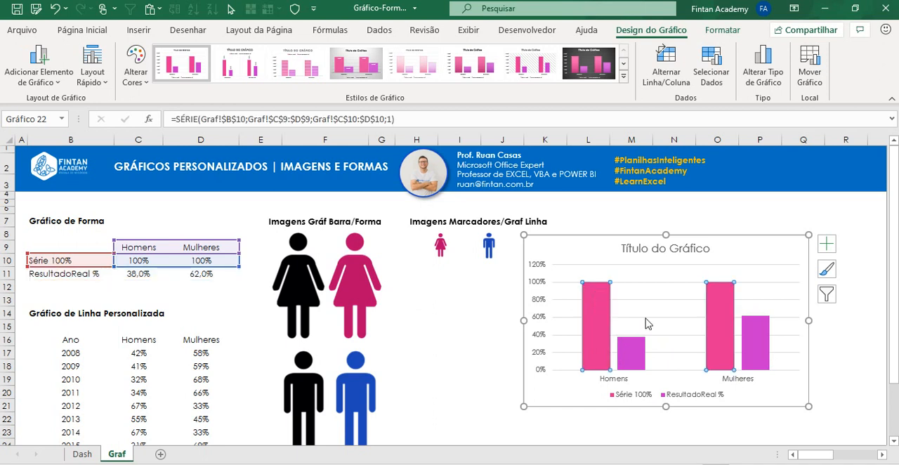
{"action": "left_click", "coordinate": [634, 358]}
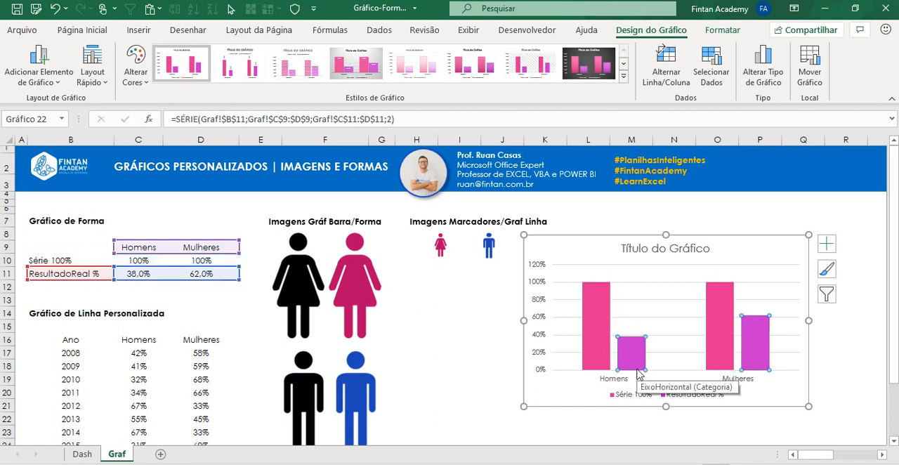
{"action": "left_click", "coordinate": [596, 335]}
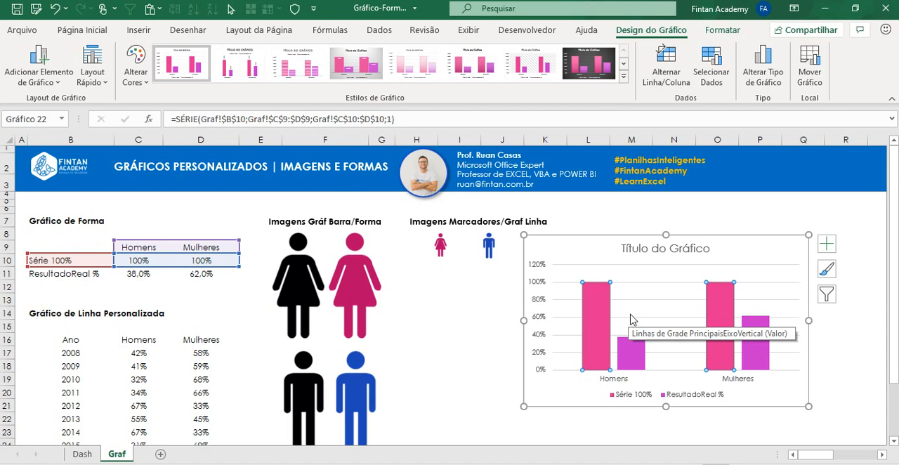
{"action": "left_click", "coordinate": [596, 322]}
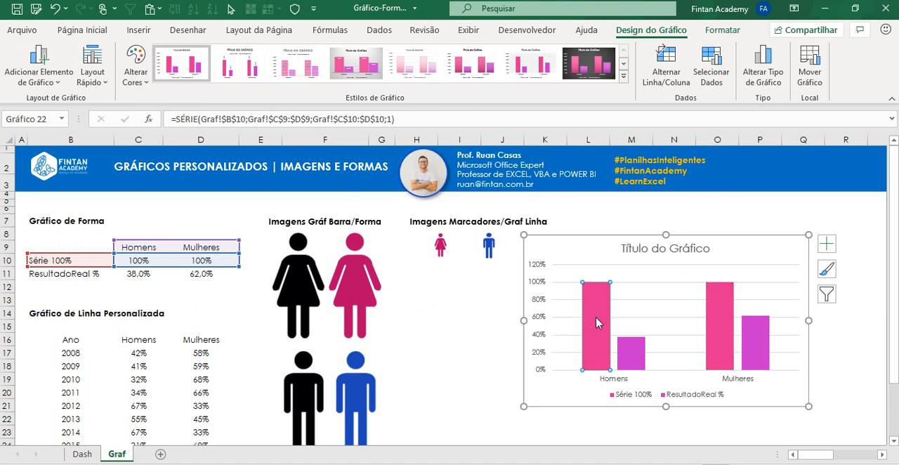
{"action": "left_click", "coordinate": [730, 319]}
{"action": "left_click", "coordinate": [774, 324]}
{"action": "left_click", "coordinate": [759, 328]}
{"action": "left_click", "coordinate": [609, 351]}
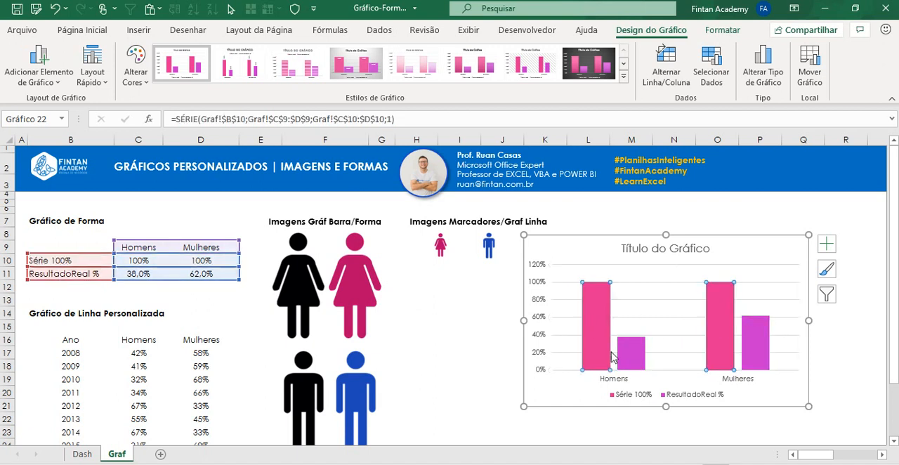
{"action": "left_click", "coordinate": [626, 351]}
{"action": "left_click", "coordinate": [759, 355]}
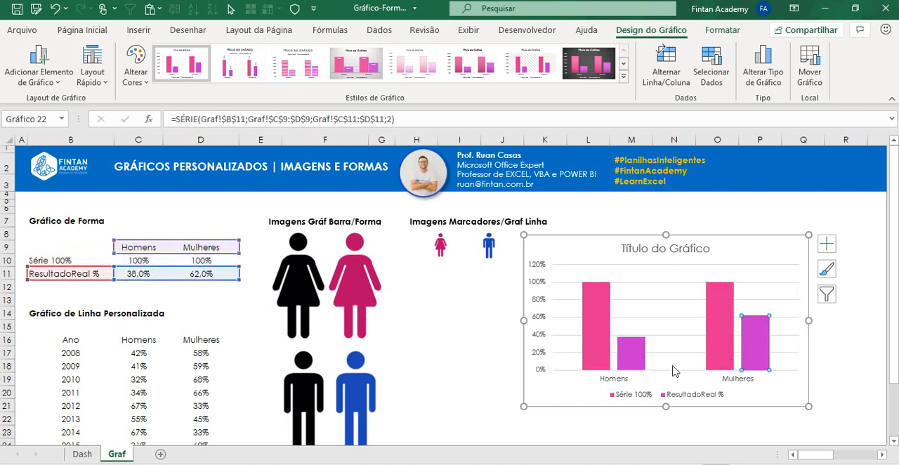
{"action": "left_click", "coordinate": [637, 363]}
{"action": "left_click", "coordinate": [607, 351]}
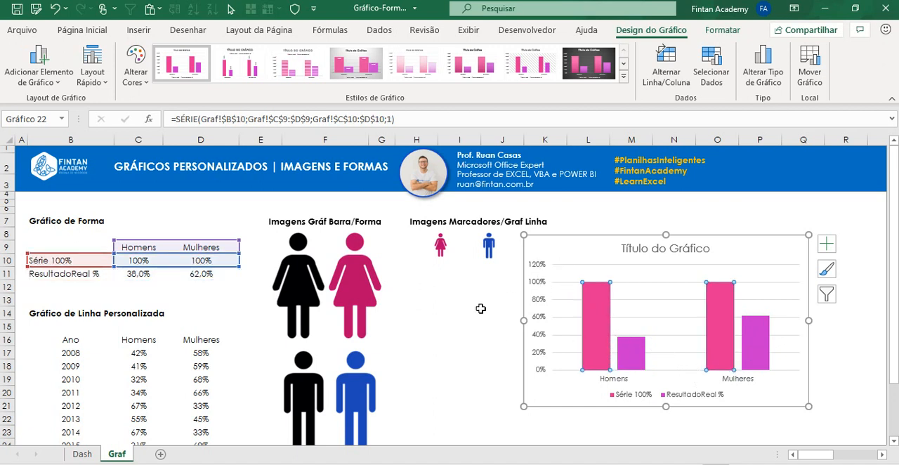
Step: Copy the black woman image and paste it as the fill of only the Mulheres column in Série 100%
{"action": "left_click", "coordinate": [306, 285]}
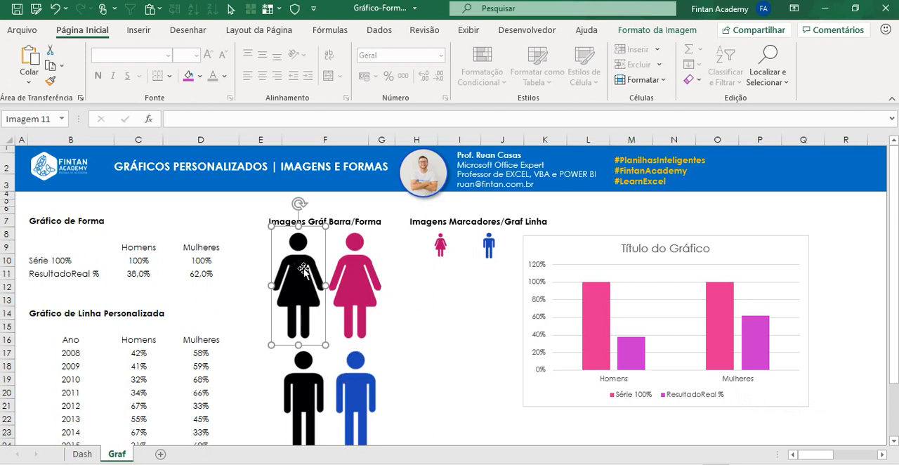
{"action": "mouse_move", "coordinate": [597, 313]}
{"action": "left_click", "coordinate": [716, 330]}
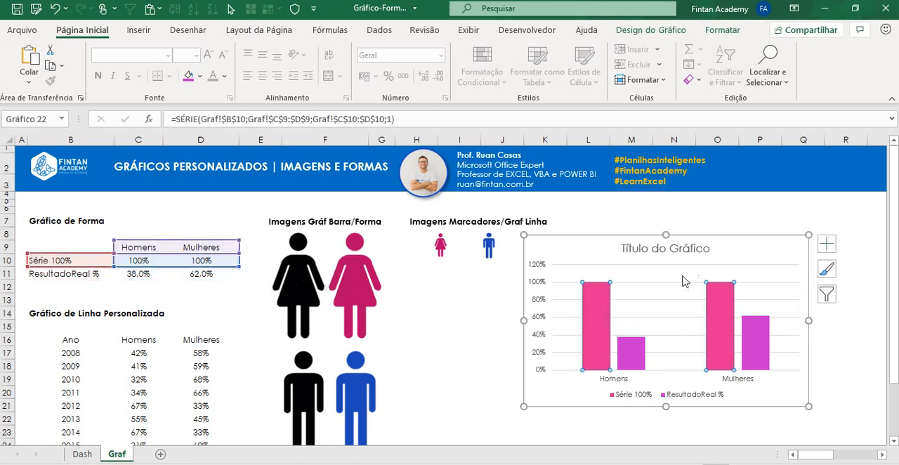
{"action": "left_click", "coordinate": [716, 303]}
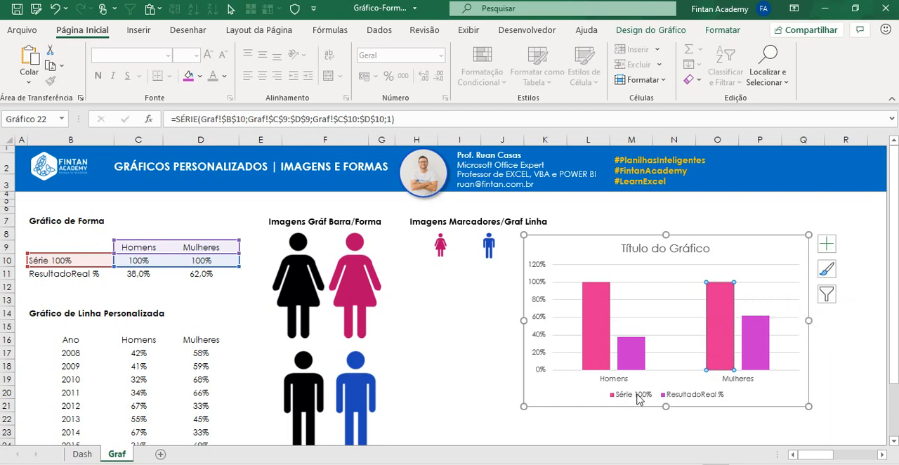
{"action": "key", "text": "ctrl+v"}
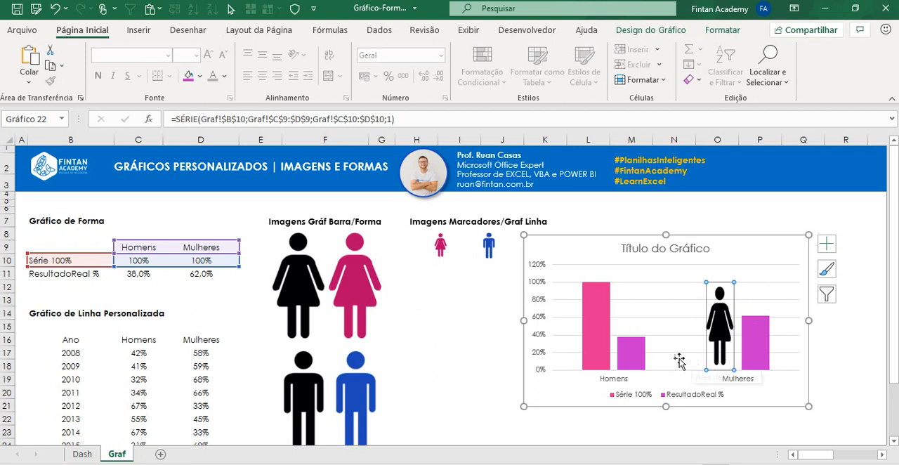
Step: Copy the black man image and paste it as the fill of the Homens column in Série 100%
{"action": "mouse_move", "coordinate": [598, 344]}
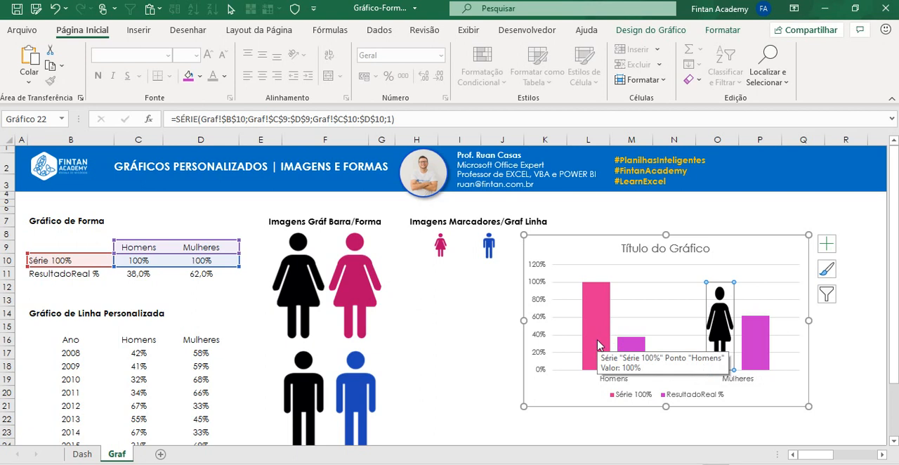
{"action": "mouse_move", "coordinate": [730, 325]}
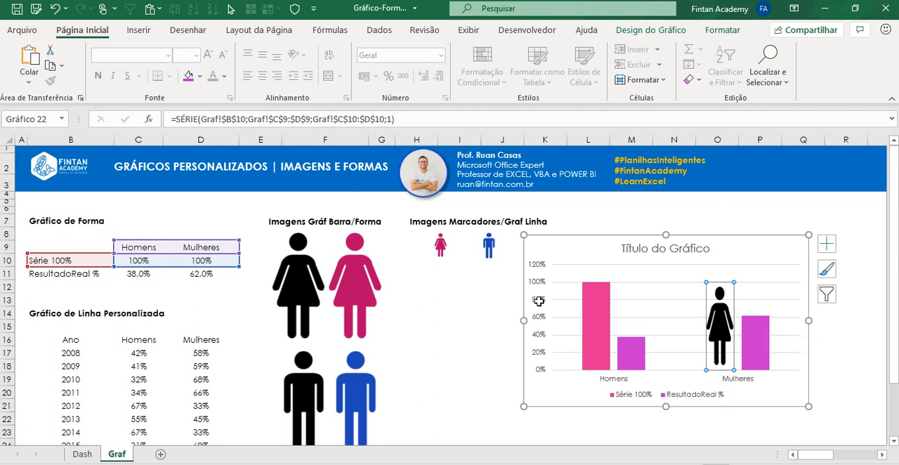
{"action": "left_click", "coordinate": [302, 389]}
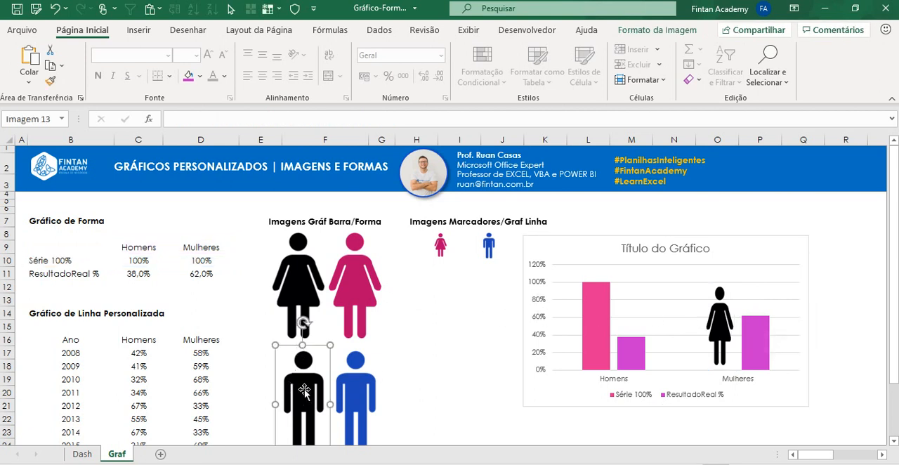
{"action": "left_click", "coordinate": [593, 334]}
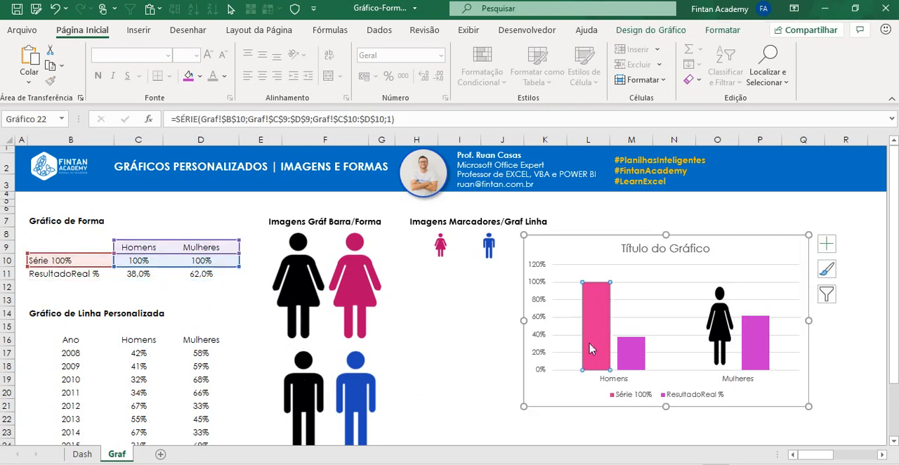
{"action": "mouse_move", "coordinate": [596, 322]}
{"action": "key", "text": "ctrl+v"}
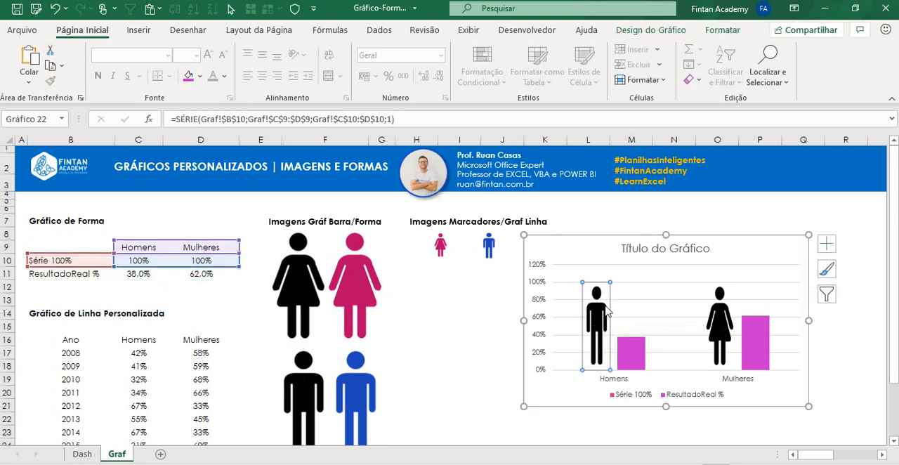
Step: Examine how single columns and whole series are selected in Série 100% and ResultadoReal %
{"action": "key", "text": "Right"}
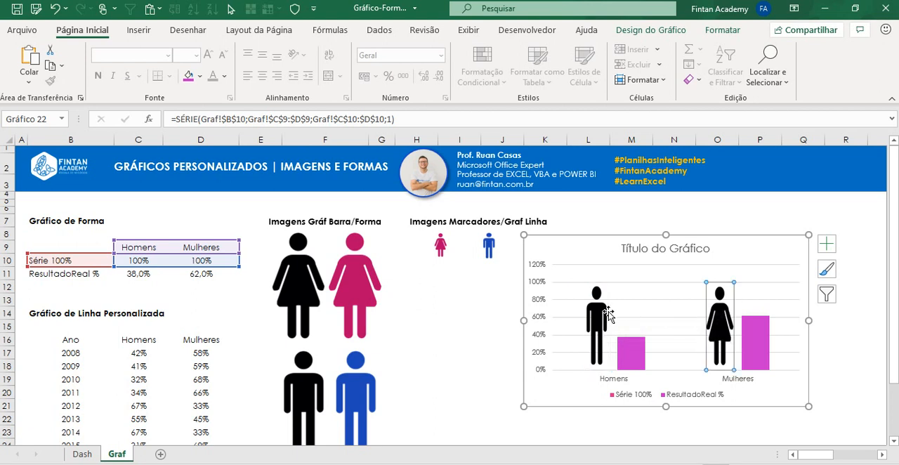
{"action": "left_click", "coordinate": [605, 314]}
{"action": "left_click", "coordinate": [725, 317]}
{"action": "left_click", "coordinate": [575, 308]}
{"action": "left_click", "coordinate": [589, 303]}
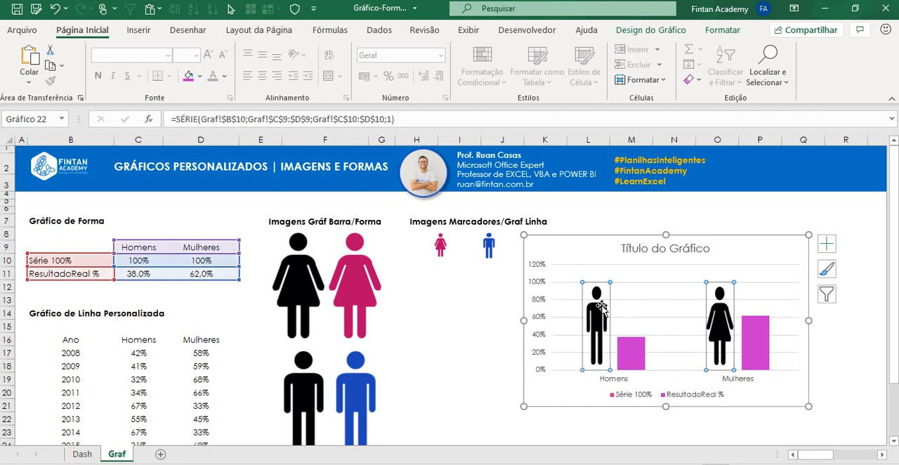
{"action": "key", "text": "Right"}
{"action": "mouse_move", "coordinate": [589, 302]}
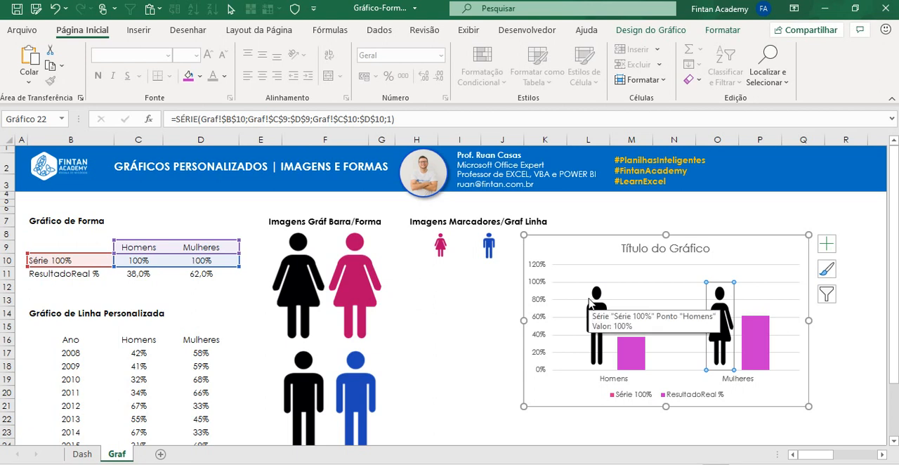
{"action": "left_click", "coordinate": [620, 359]}
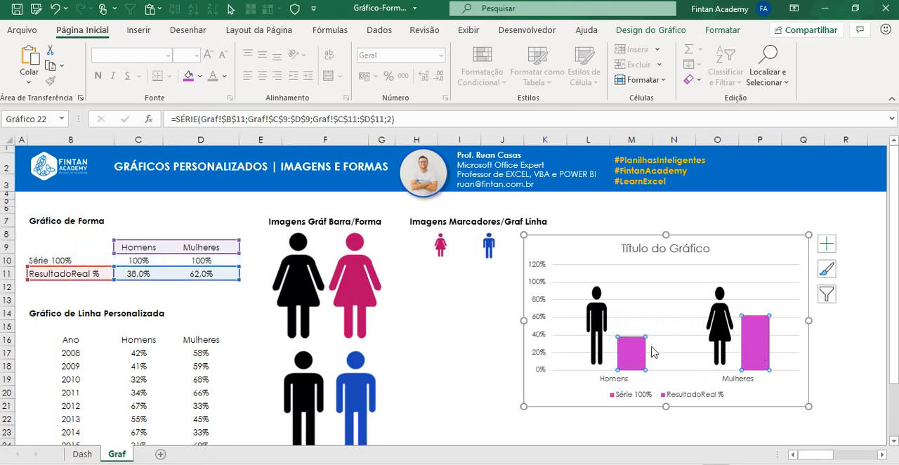
{"action": "left_click", "coordinate": [637, 355]}
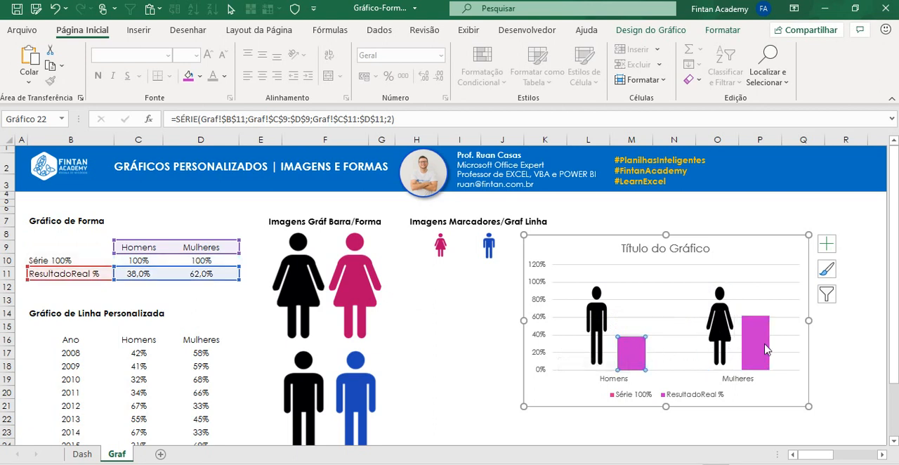
{"action": "left_click", "coordinate": [586, 339]}
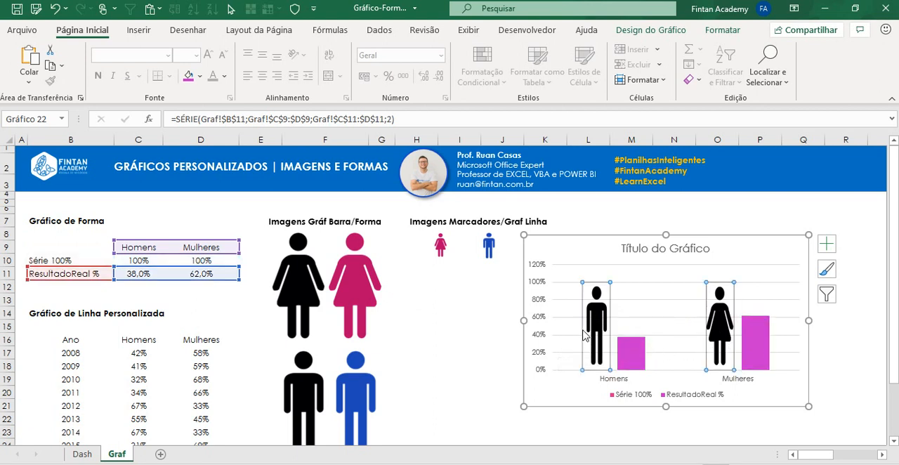
Step: Copy the pink woman image and give the Mulheres column of ResultadoReal % a picture or texture fill
{"action": "left_click", "coordinate": [372, 285]}
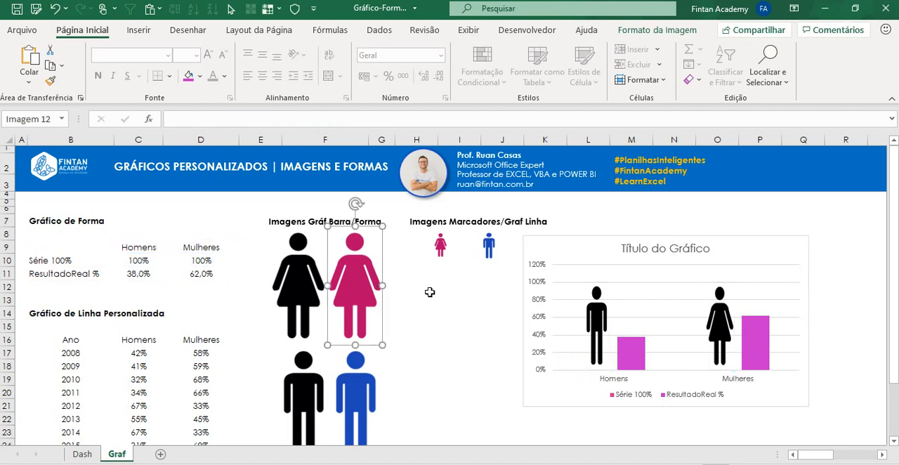
{"action": "left_click", "coordinate": [429, 291]}
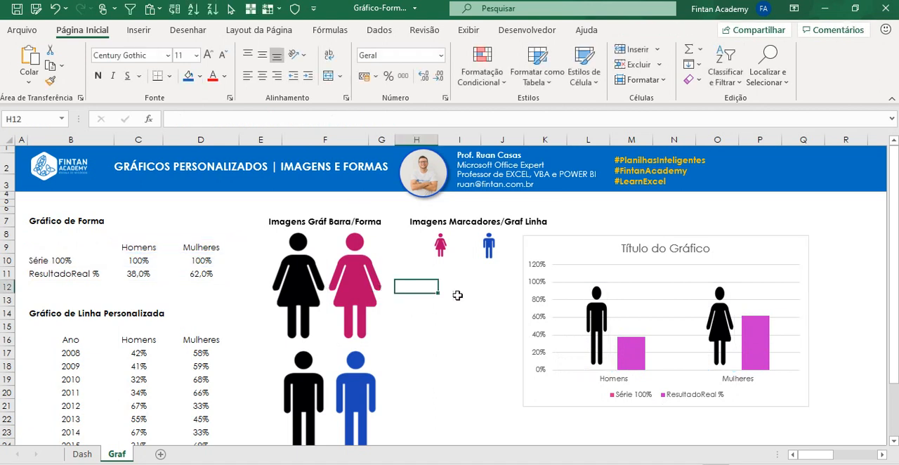
{"action": "left_click", "coordinate": [760, 342]}
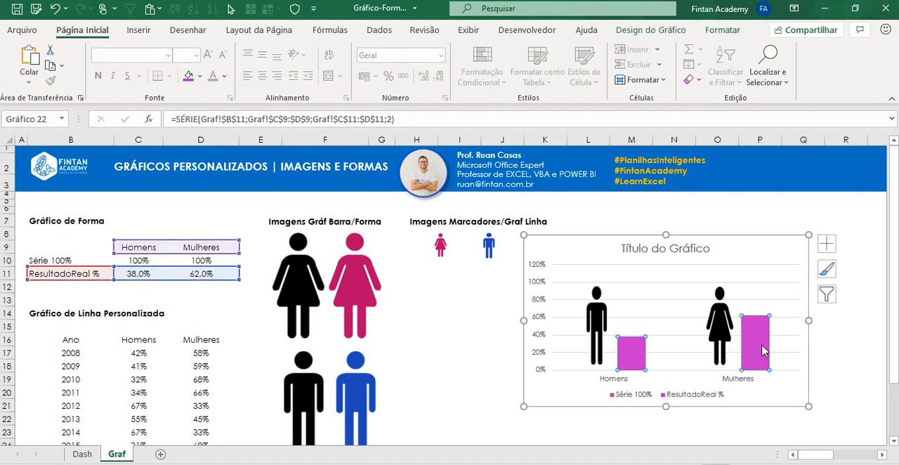
{"action": "left_click", "coordinate": [763, 349]}
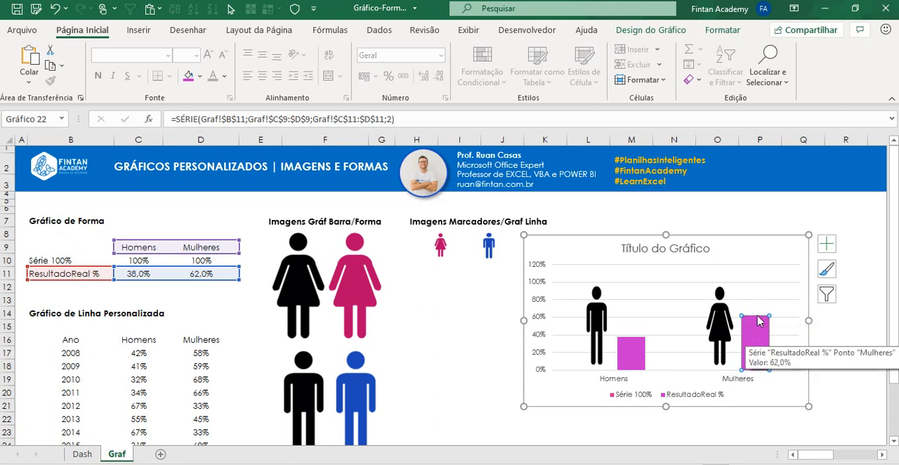
{"action": "right_click", "coordinate": [763, 351]}
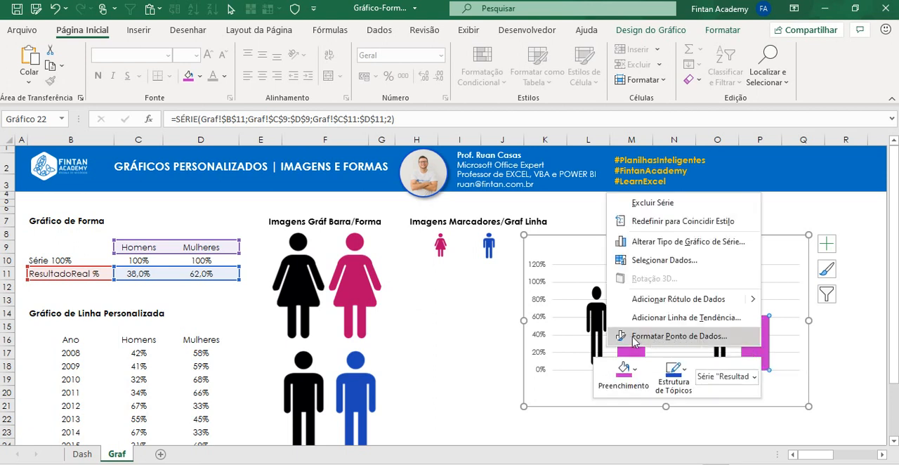
{"action": "left_click", "coordinate": [675, 336]}
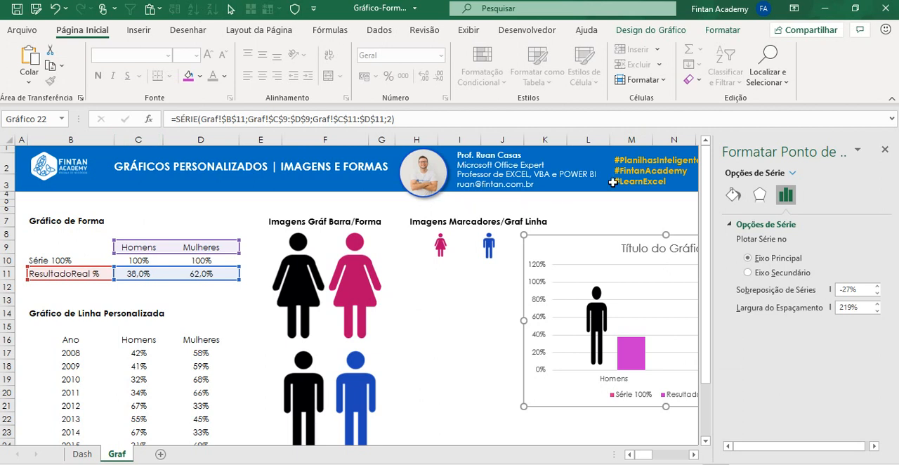
{"action": "left_click", "coordinate": [733, 195]}
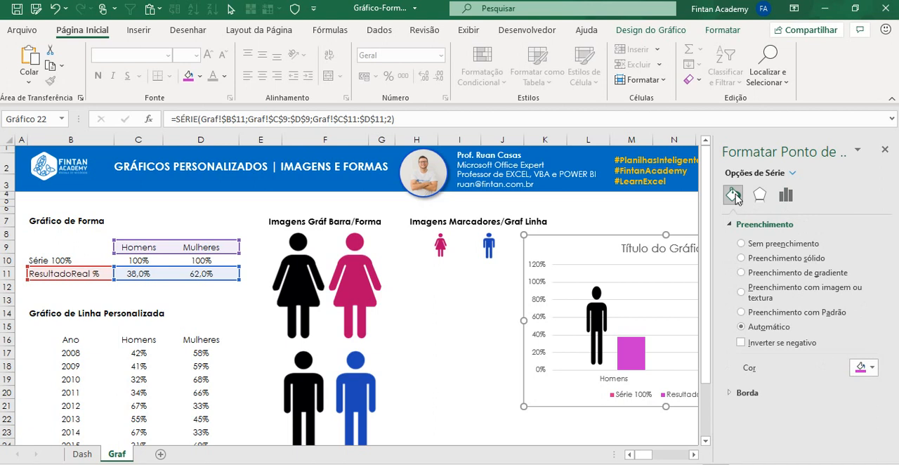
{"action": "left_click", "coordinate": [764, 296]}
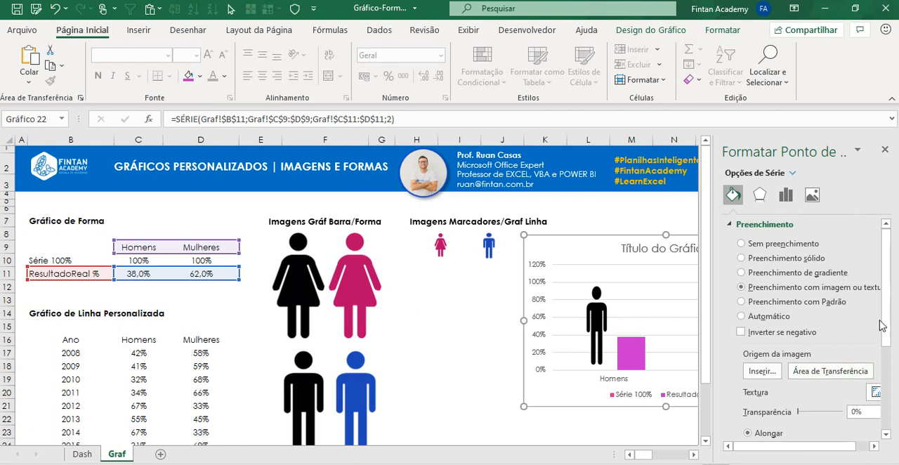
Step: Undock the data point formatting pane and place it between the source images and the chart's Mulheres columns
{"action": "scroll", "coordinate": [882, 325], "scroll_direction": "down", "scroll_amount": 3}
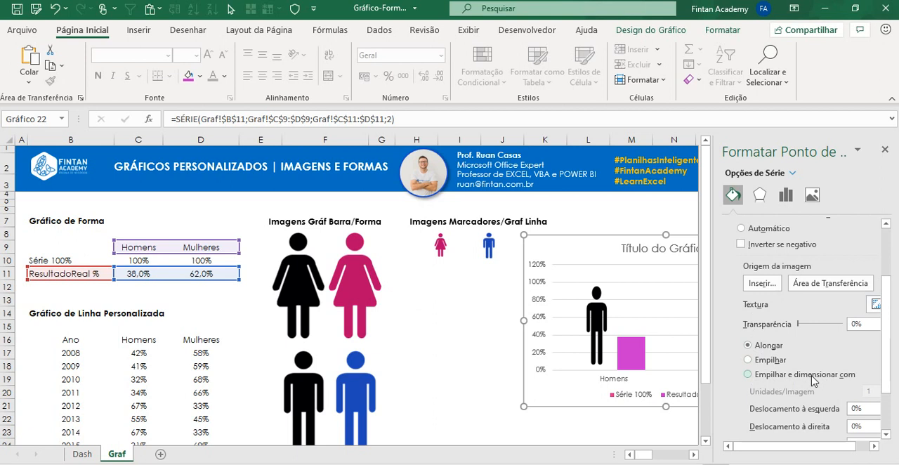
{"action": "left_click", "coordinate": [857, 149]}
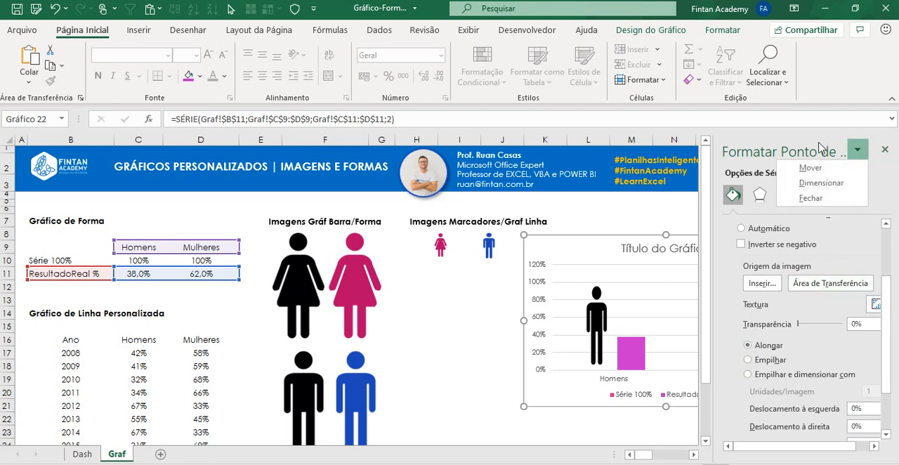
{"action": "left_click", "coordinate": [814, 139]}
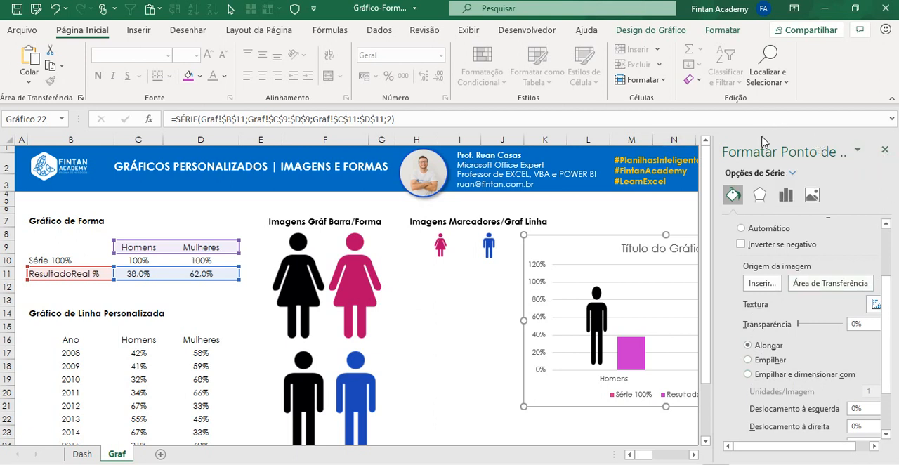
{"action": "left_click_drag", "start_coordinate": [784, 148], "coordinate": [477, 142]}
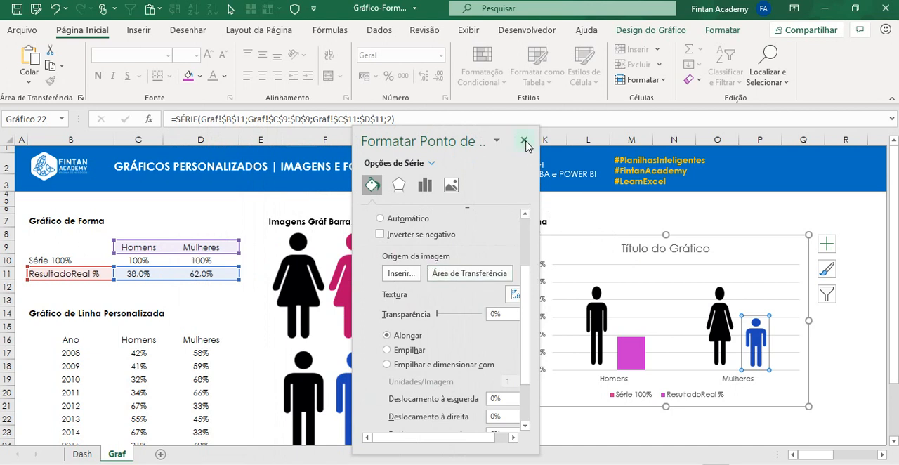
{"action": "left_click_drag", "start_coordinate": [490, 128], "coordinate": [629, 133]}
Step: Copy the pink woman image and apply it from the clipboard as the fill of the Mulheres column in ResultadoReal %
{"action": "left_click", "coordinate": [360, 288]}
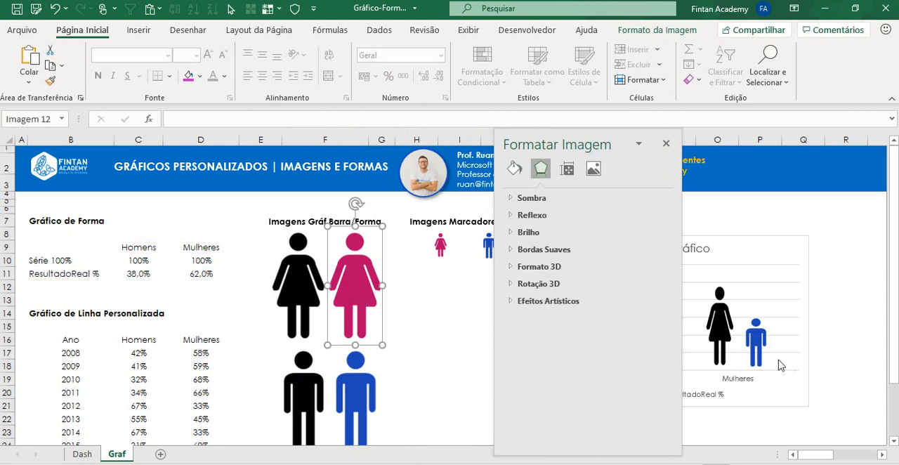
{"action": "left_click", "coordinate": [752, 347]}
{"action": "left_click", "coordinate": [756, 344]}
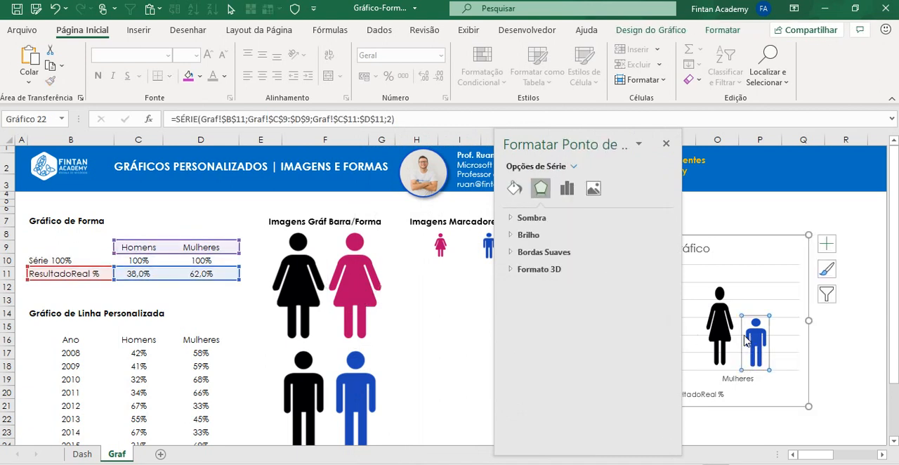
{"action": "left_click", "coordinate": [516, 195]}
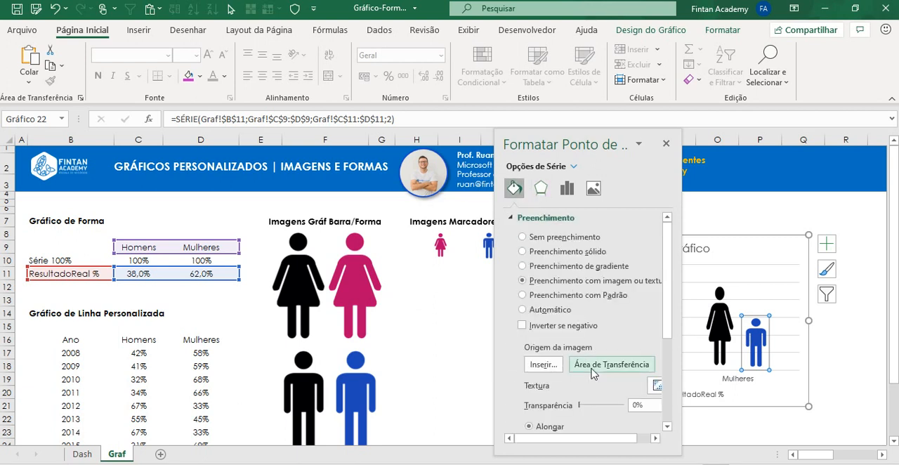
{"action": "left_click", "coordinate": [591, 373]}
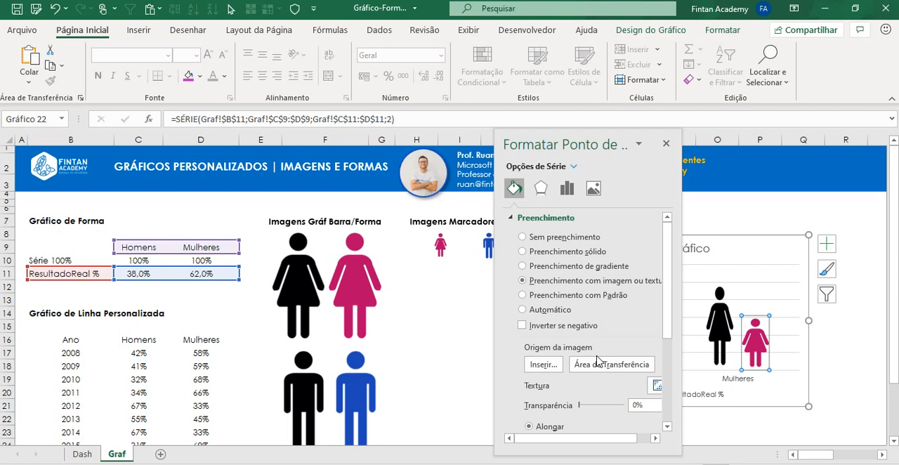
Step: Set the picture fill of the Mulheres ResultadoReal % column to Empilhar e dimensionar com and close the formatting pane
{"action": "scroll", "coordinate": [570, 324], "scroll_direction": "down", "scroll_amount": 2}
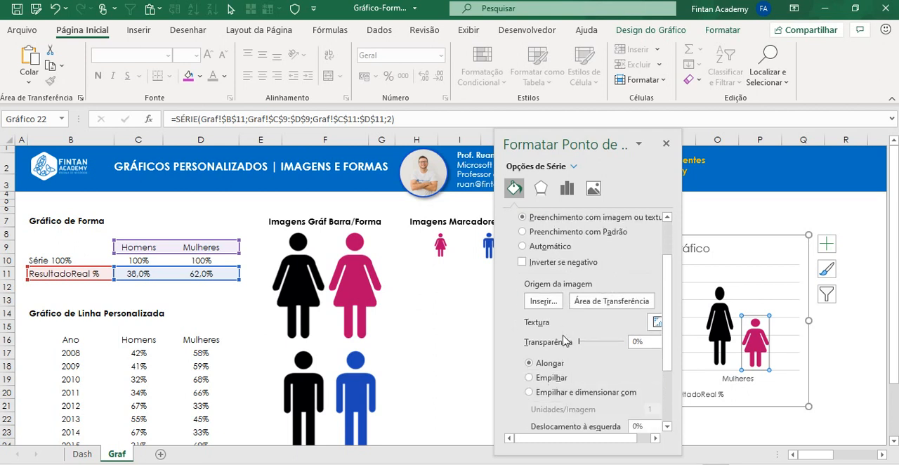
{"action": "left_click", "coordinate": [548, 395]}
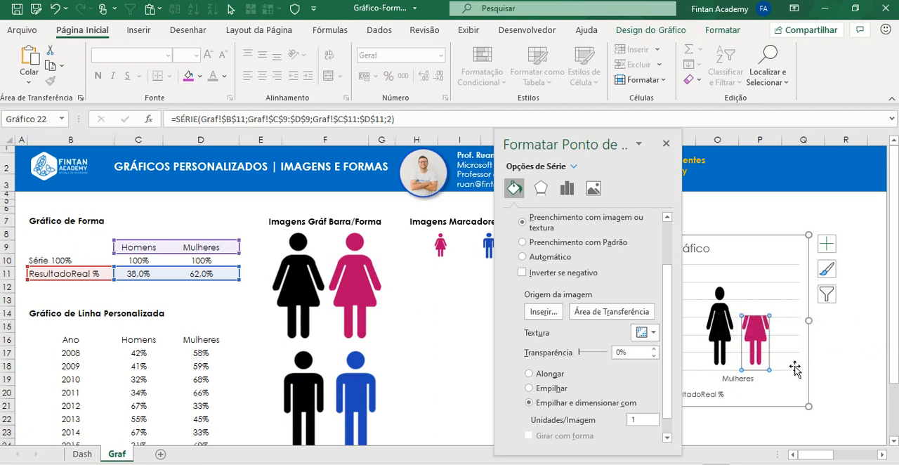
{"action": "mouse_move", "coordinate": [770, 360]}
{"action": "left_click", "coordinate": [665, 143]}
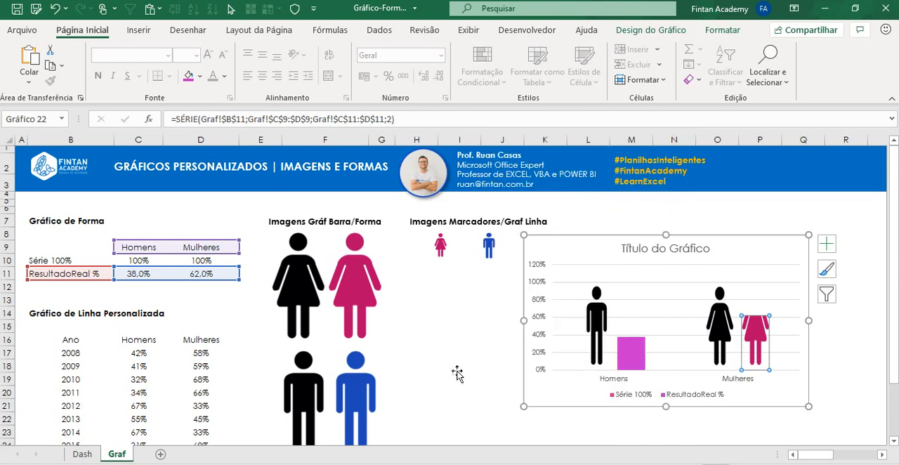
Step: Copy the blue man image and apply it from the clipboard as the picture fill of the Homens column in ResultadoReal %
{"action": "left_click", "coordinate": [356, 376]}
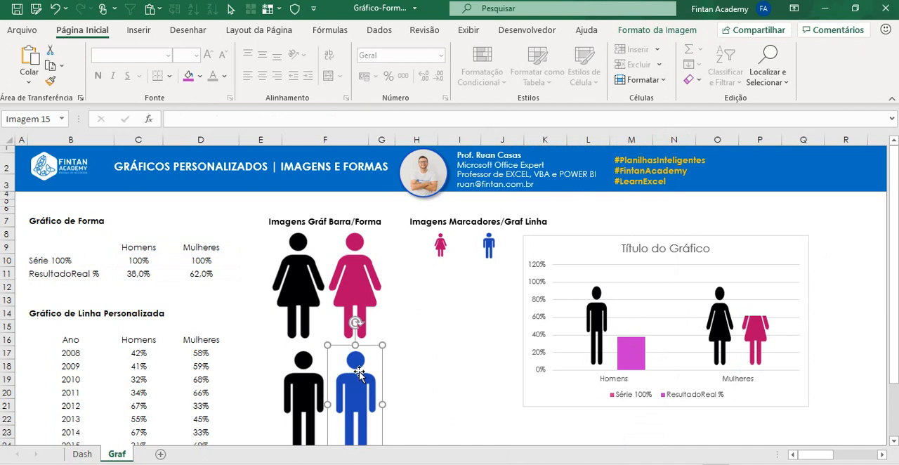
{"action": "left_click", "coordinate": [631, 349]}
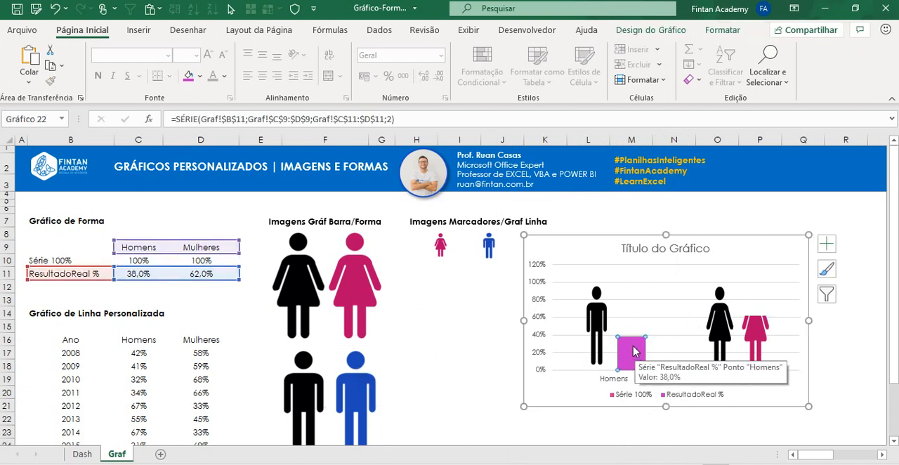
{"action": "right_click", "coordinate": [630, 346]}
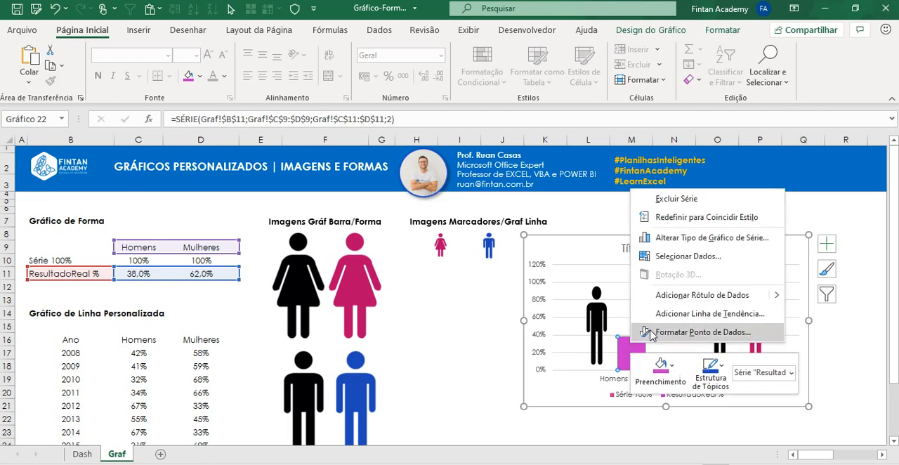
{"action": "left_click", "coordinate": [695, 332]}
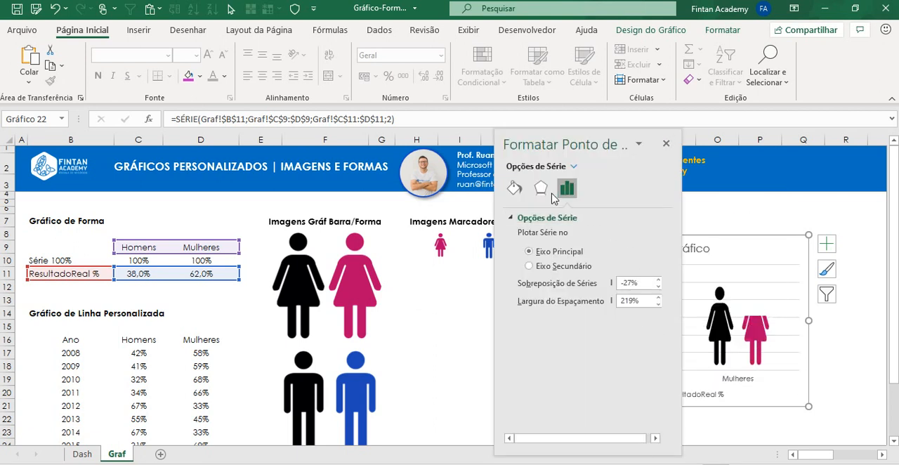
{"action": "left_click", "coordinate": [514, 188]}
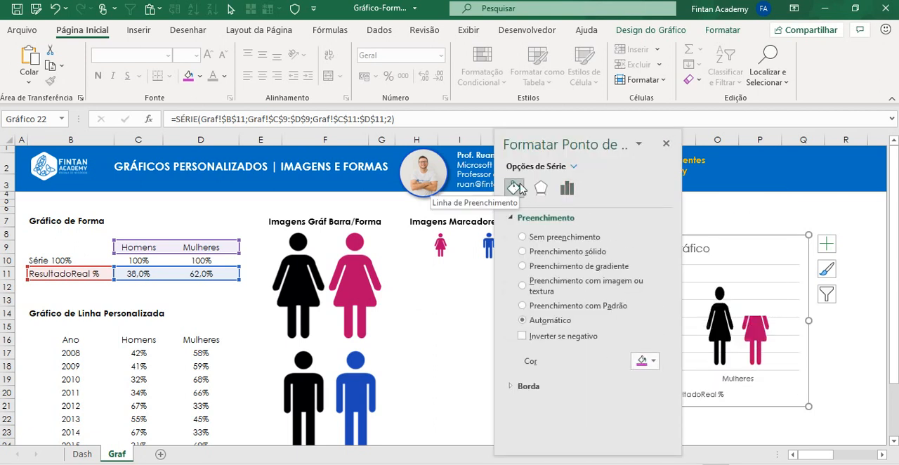
{"action": "left_click", "coordinate": [548, 284]}
{"action": "left_click", "coordinate": [611, 365]}
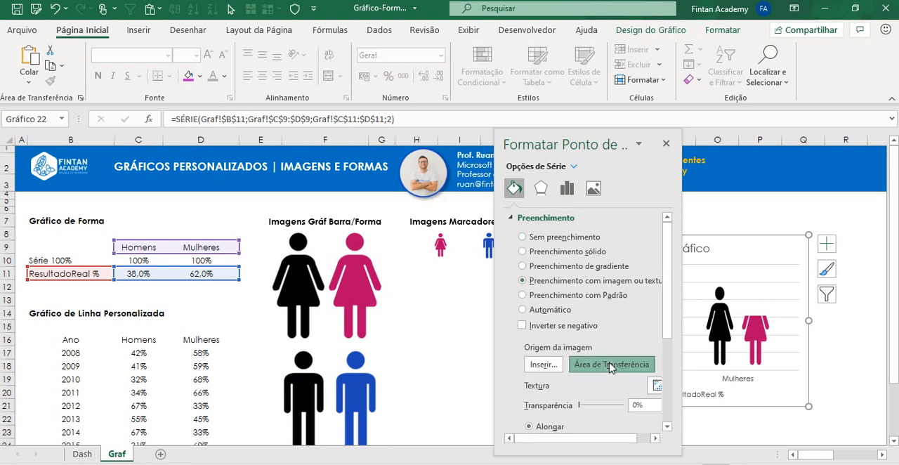
Step: Set the picture fill of the Homens ResultadoReal % column to Empilhar e dimensionar com and move the formatting pane clear of the chart
{"action": "left_click_drag", "start_coordinate": [588, 150], "coordinate": [345, 77]}
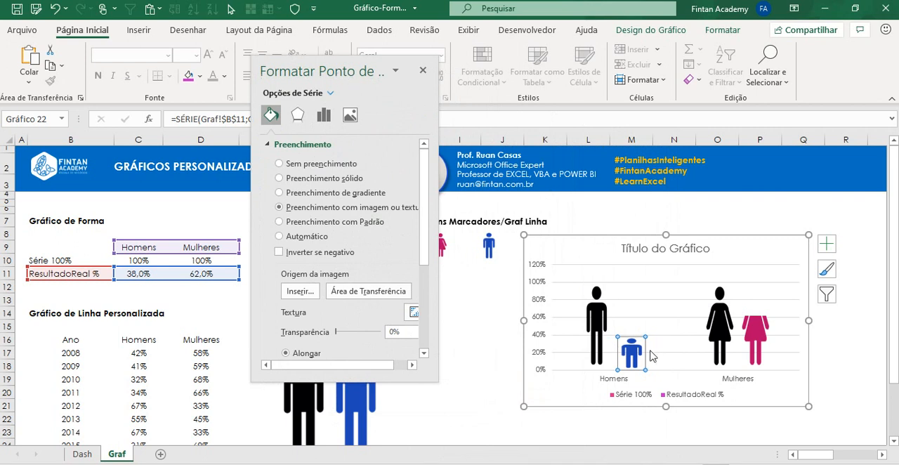
{"action": "scroll", "coordinate": [402, 235], "scroll_direction": "down", "scroll_amount": 2}
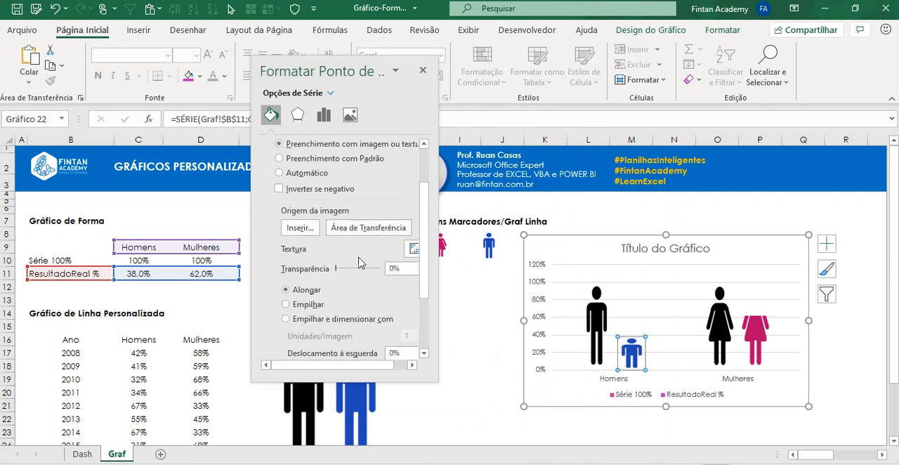
{"action": "left_click", "coordinate": [299, 327]}
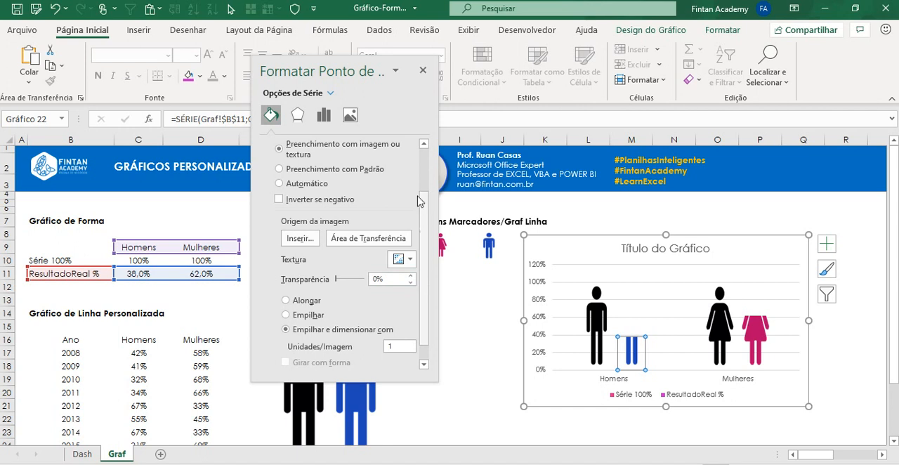
{"action": "left_click_drag", "start_coordinate": [377, 65], "coordinate": [360, 4]}
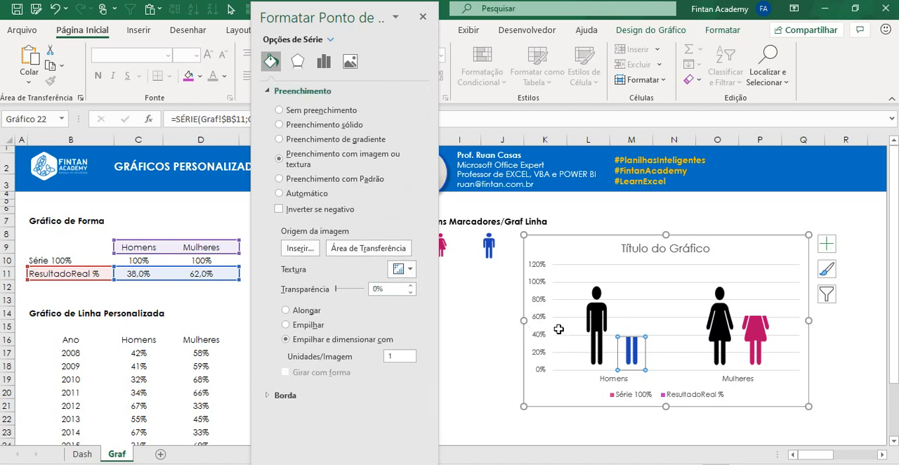
Step: Select the whole ResultadoReal % series and set its gap width (Largura do Espaçamento) to 30%
{"action": "left_click", "coordinate": [509, 328]}
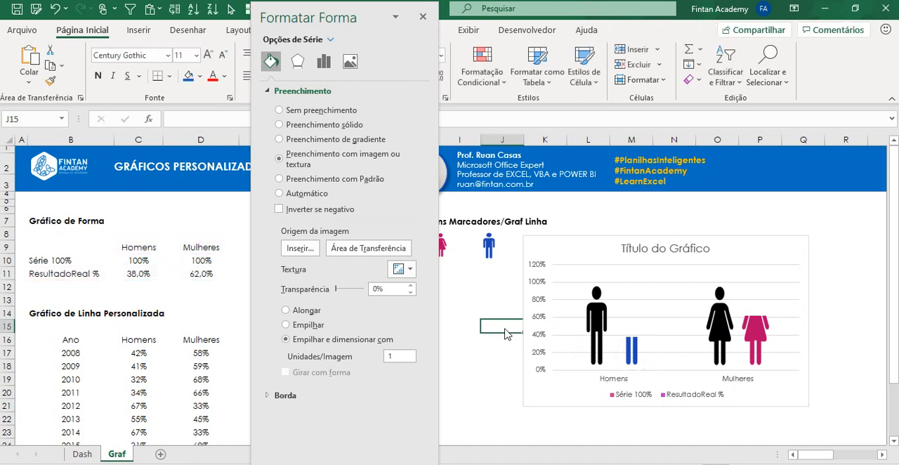
{"action": "left_click", "coordinate": [630, 352]}
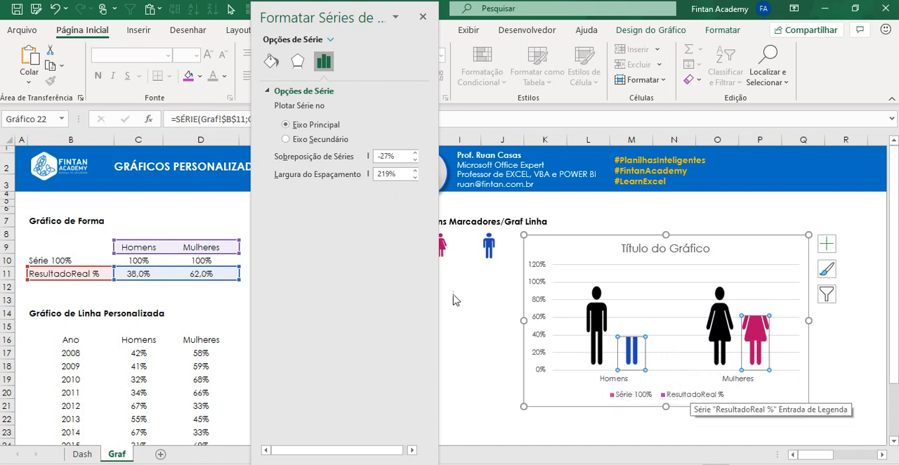
{"action": "left_click", "coordinate": [375, 175]}
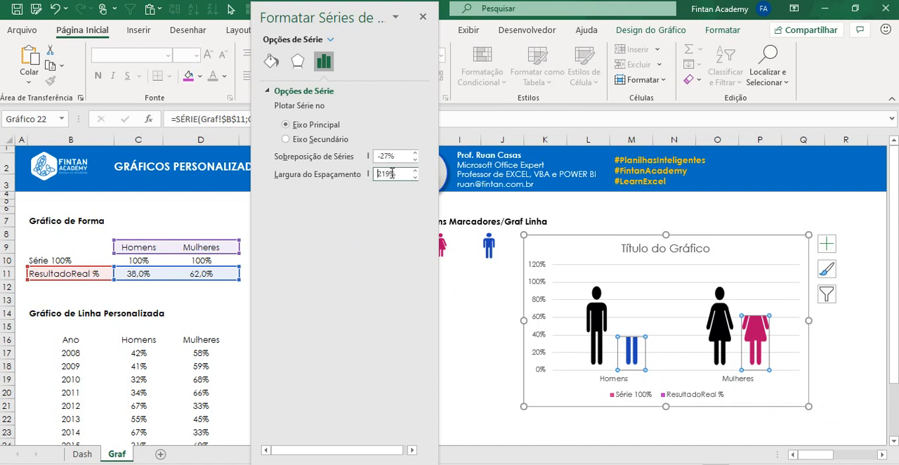
{"action": "double_click", "coordinate": [392, 173]}
{"action": "right_click", "coordinate": [639, 354]}
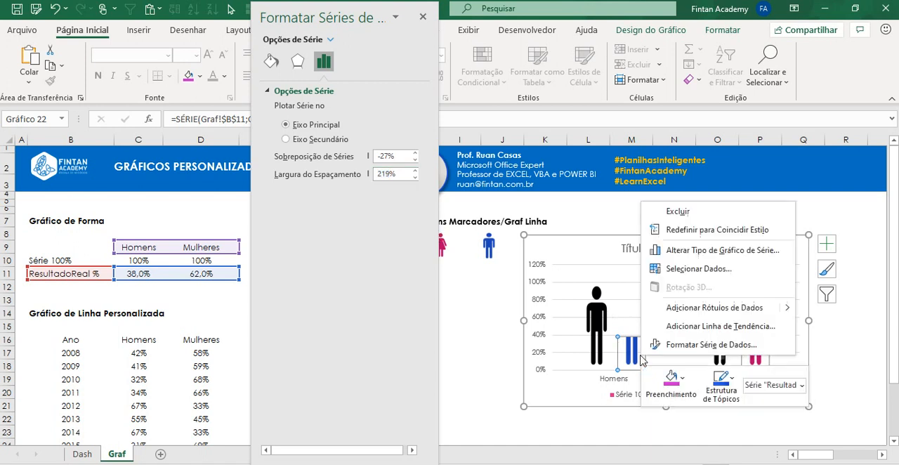
{"action": "left_click", "coordinate": [702, 343]}
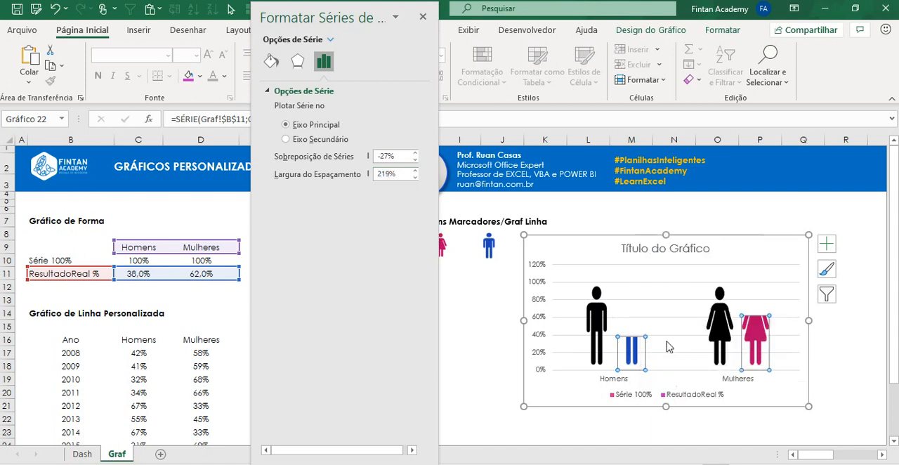
{"action": "left_click", "coordinate": [391, 174]}
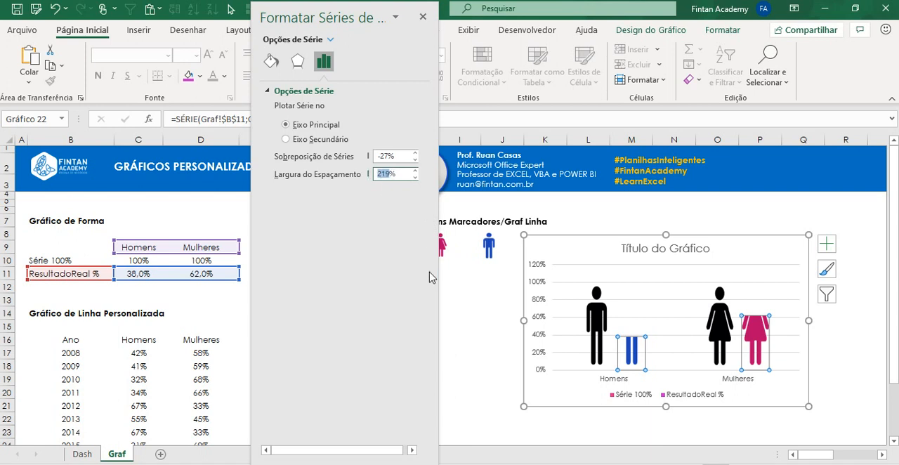
{"action": "type", "text": "30"}
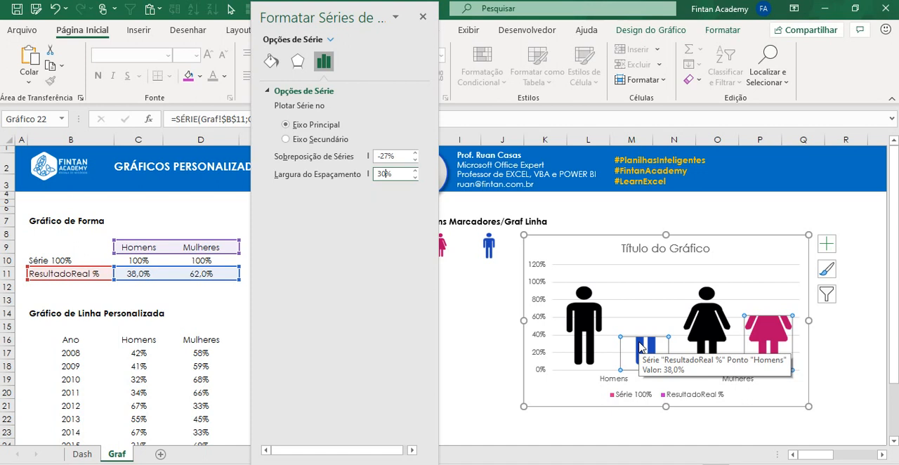
Step: Set the series overlap (Sobreposição de Séries) to 100% so the coloured figures sit over the black ones
{"action": "double_click", "coordinate": [380, 156]}
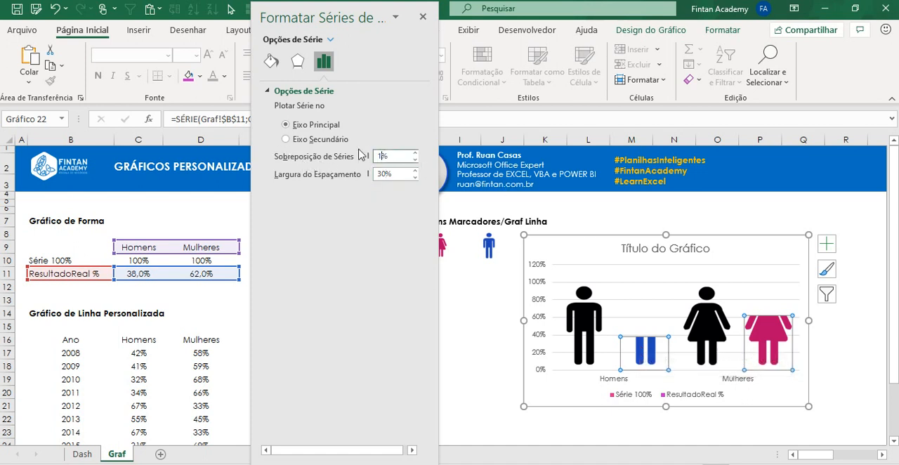
{"action": "key", "text": "Return"}
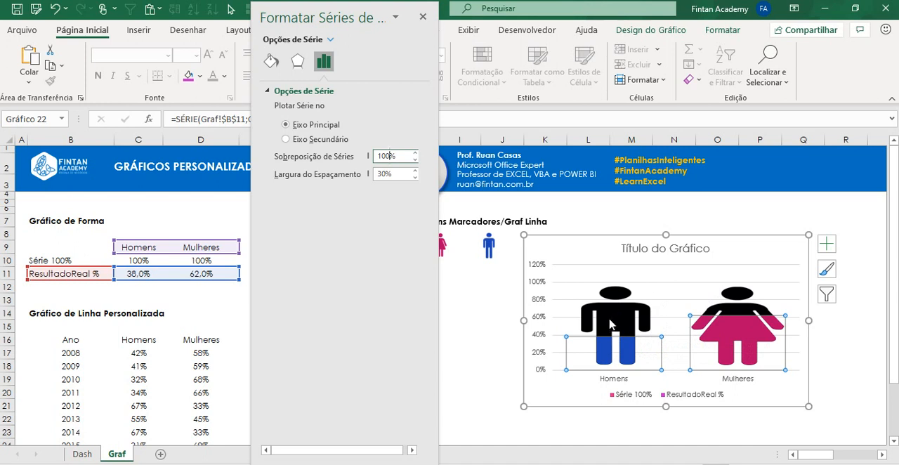
{"action": "mouse_move", "coordinate": [610, 323]}
Step: Make the chart narrower and taller so the figures look proportional, and place it over about columns L to O
{"action": "left_click", "coordinate": [776, 246]}
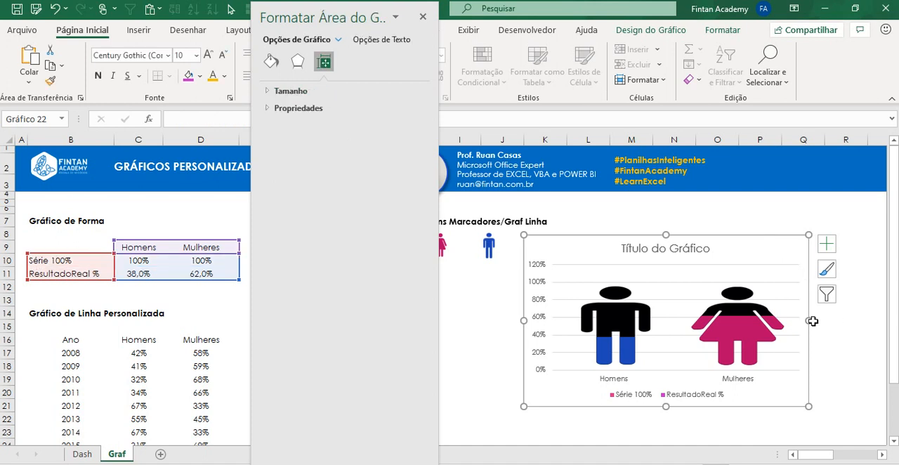
{"action": "left_click_drag", "start_coordinate": [812, 321], "coordinate": [682, 322]}
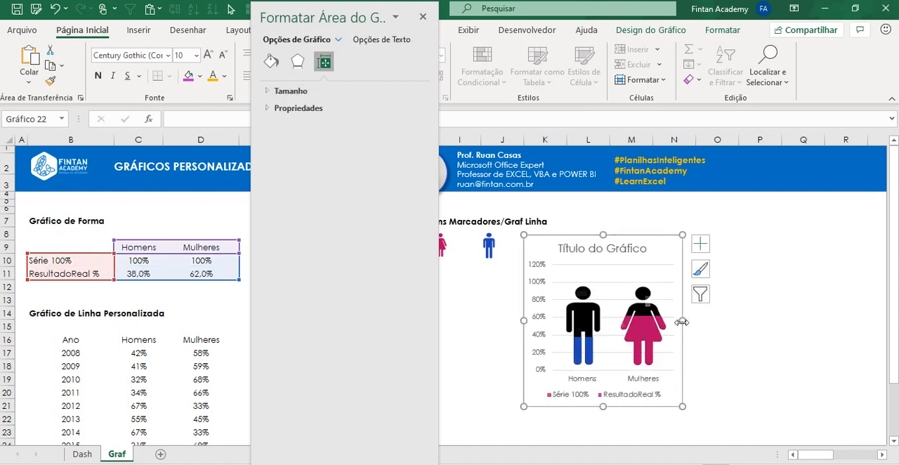
{"action": "left_click_drag", "start_coordinate": [605, 236], "coordinate": [605, 205]}
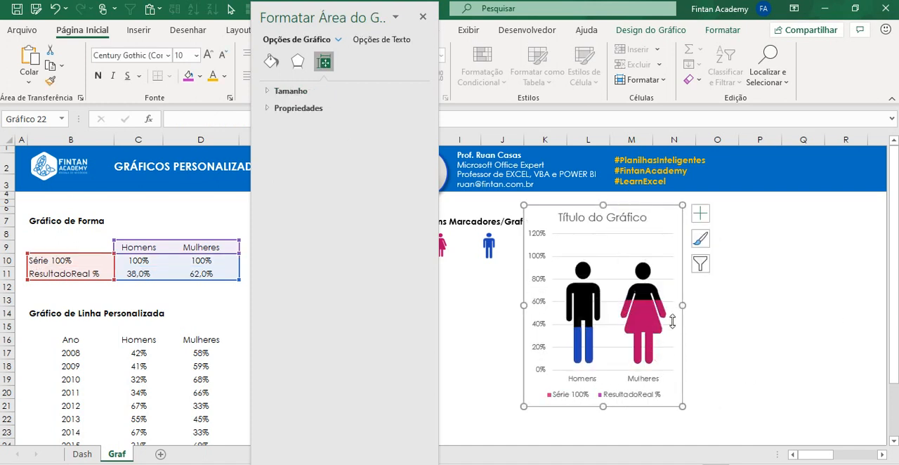
{"action": "left_click_drag", "start_coordinate": [682, 320], "coordinate": [692, 320]}
{"action": "left_click_drag", "start_coordinate": [653, 214], "coordinate": [705, 228]}
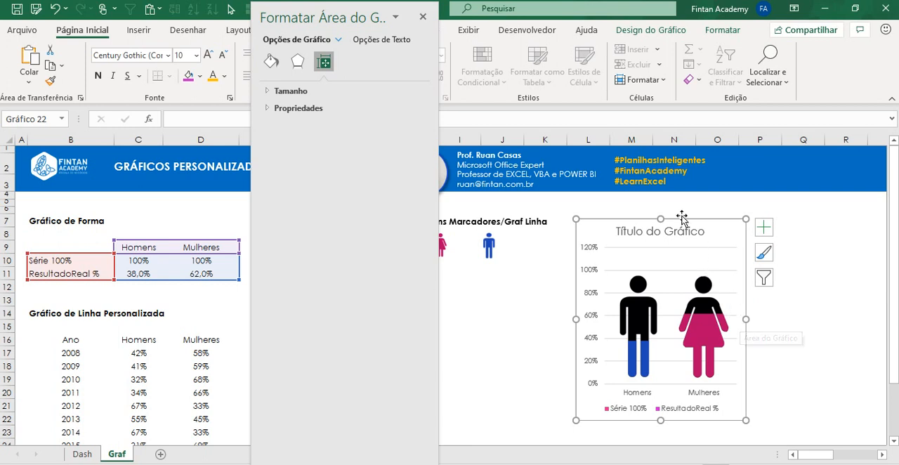
{"action": "left_click_drag", "start_coordinate": [660, 220], "coordinate": [657, 204]}
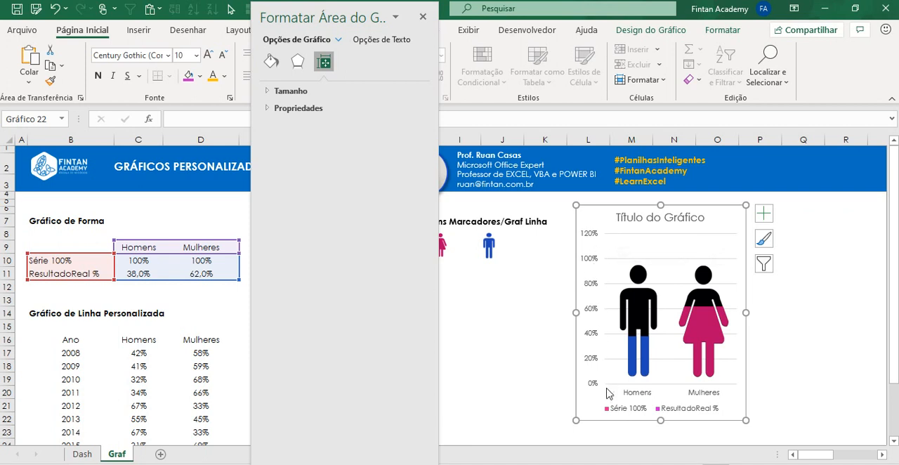
Step: Set the vertical axis maximum limit to 1 and close the formatting pane
{"action": "left_click", "coordinate": [590, 256]}
{"action": "right_click", "coordinate": [592, 258]}
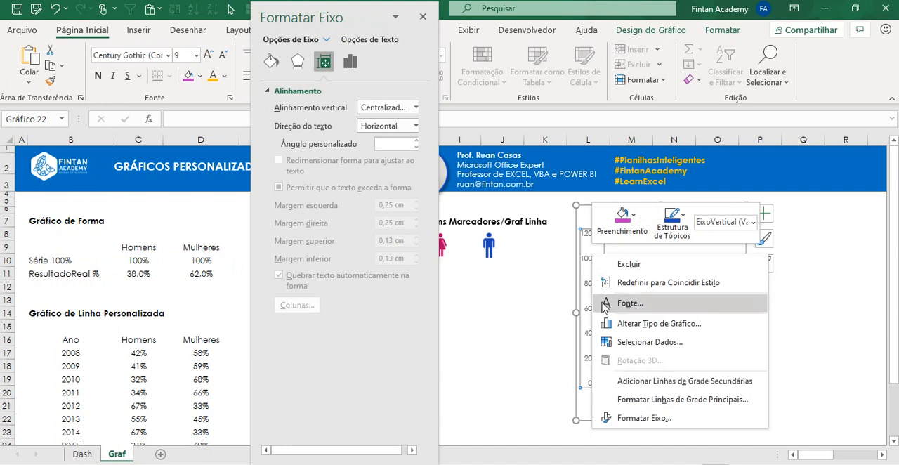
{"action": "left_click", "coordinate": [601, 414]}
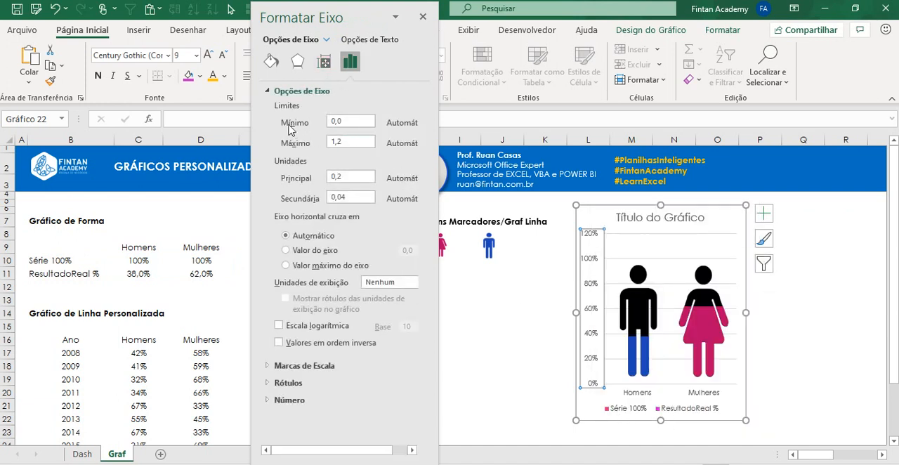
{"action": "left_click_drag", "start_coordinate": [345, 142], "coordinate": [318, 144]}
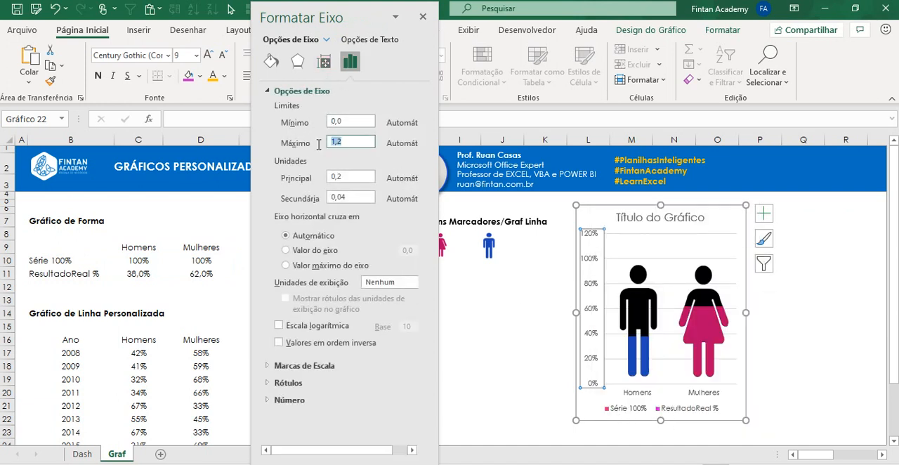
{"action": "type", "text": "1"}
{"action": "left_click", "coordinate": [423, 18]}
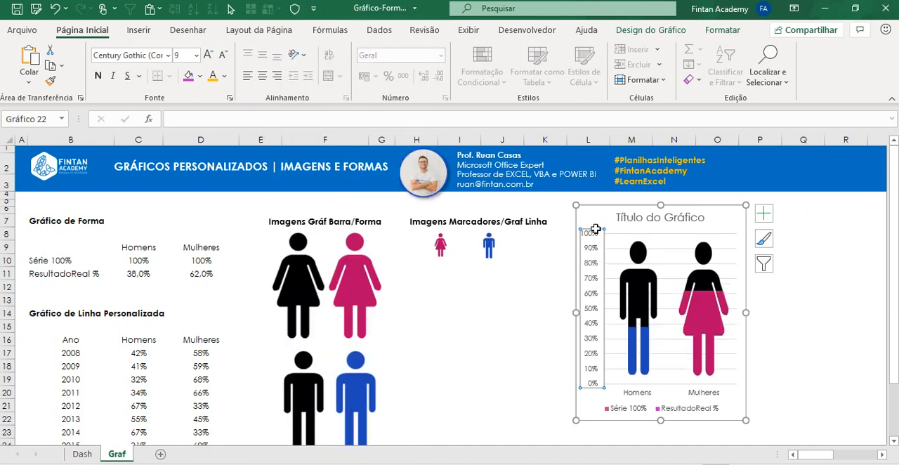
Step: Shorten the chart slightly from its upper edge and delete its horizontal gridlines
{"action": "left_click", "coordinate": [660, 205]}
{"action": "left_click_drag", "start_coordinate": [660, 204], "coordinate": [663, 226]}
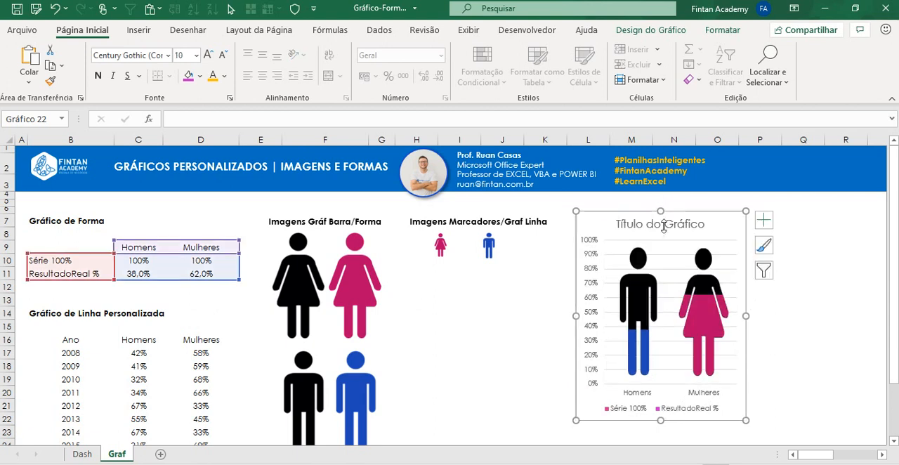
{"action": "left_click", "coordinate": [609, 240]}
{"action": "left_click", "coordinate": [600, 253]}
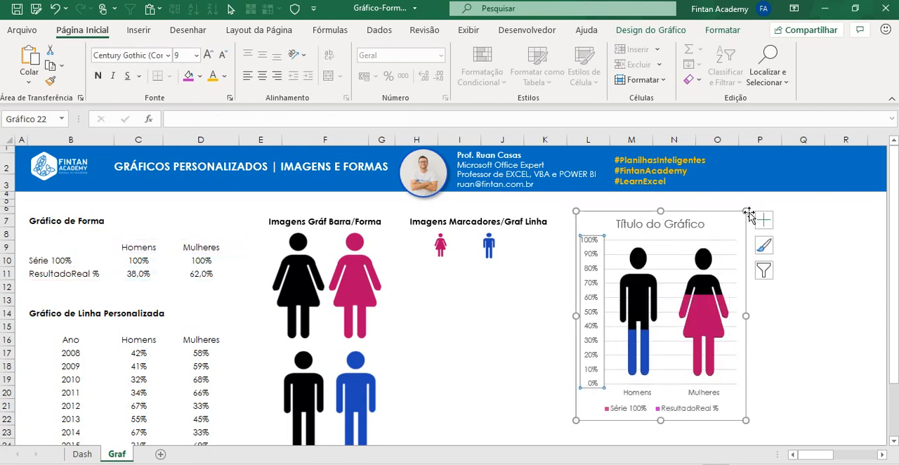
{"action": "left_click", "coordinate": [728, 259]}
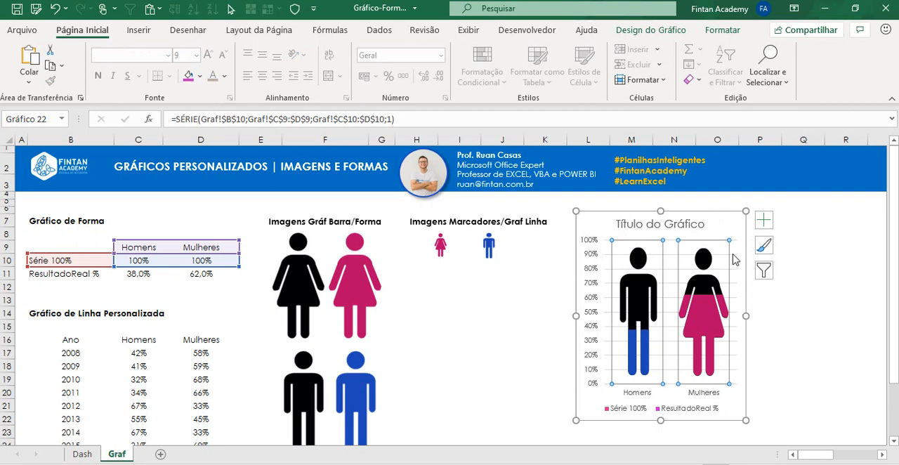
{"action": "left_click", "coordinate": [734, 260]}
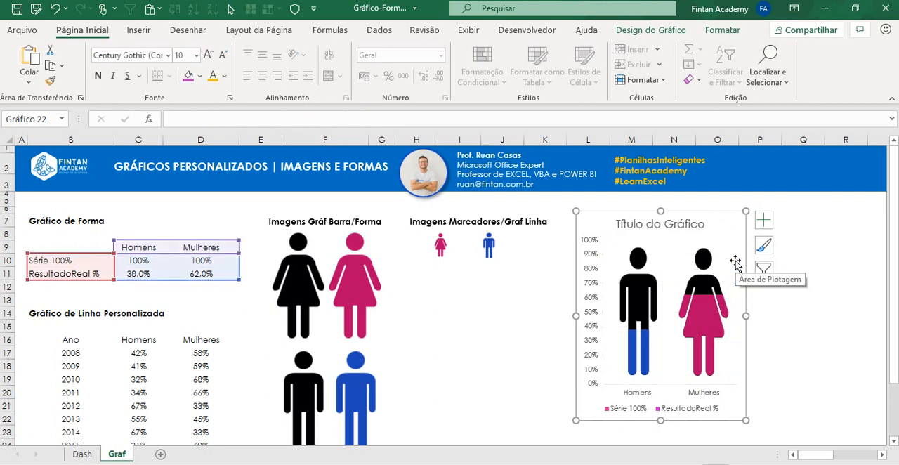
Step: Hide both axes (Eixos) of the chart through its chart elements and deselect the chart
{"action": "left_click", "coordinate": [775, 222]}
{"action": "left_click", "coordinate": [735, 234]}
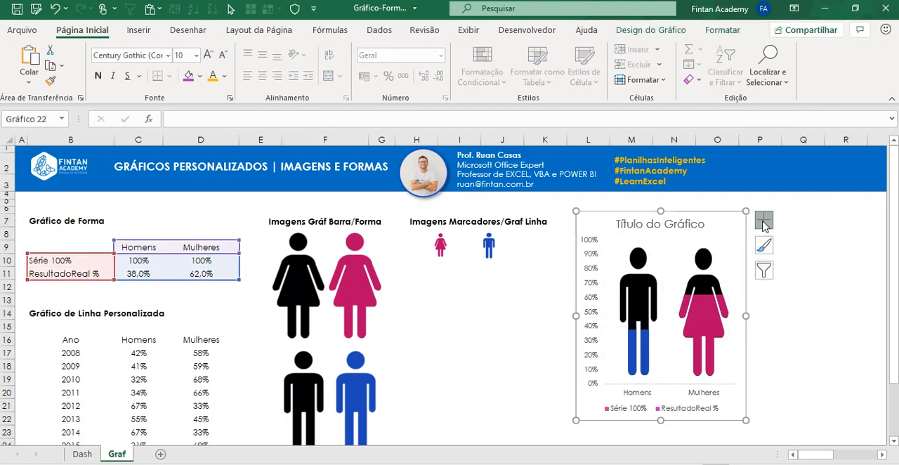
{"action": "left_click", "coordinate": [763, 220]}
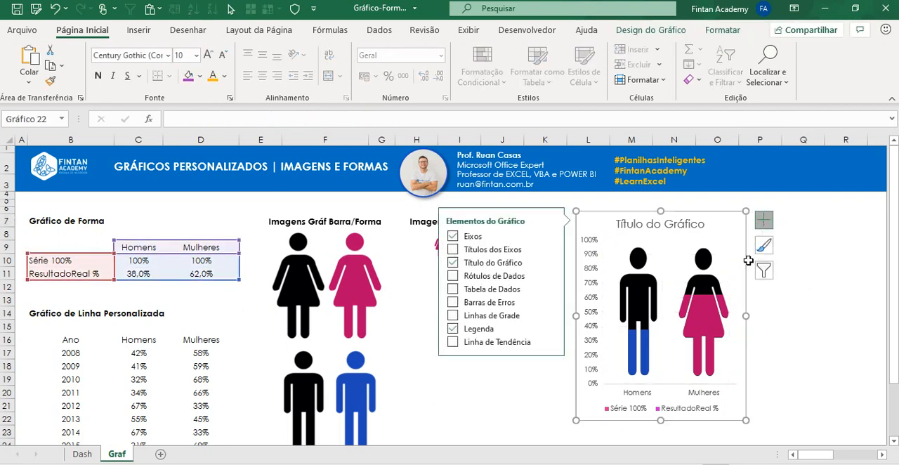
{"action": "left_click", "coordinate": [453, 237]}
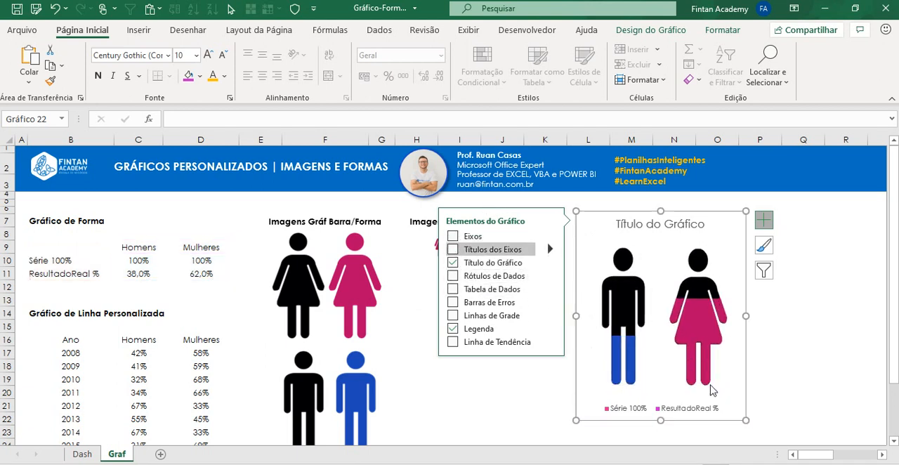
{"action": "left_click", "coordinate": [554, 392]}
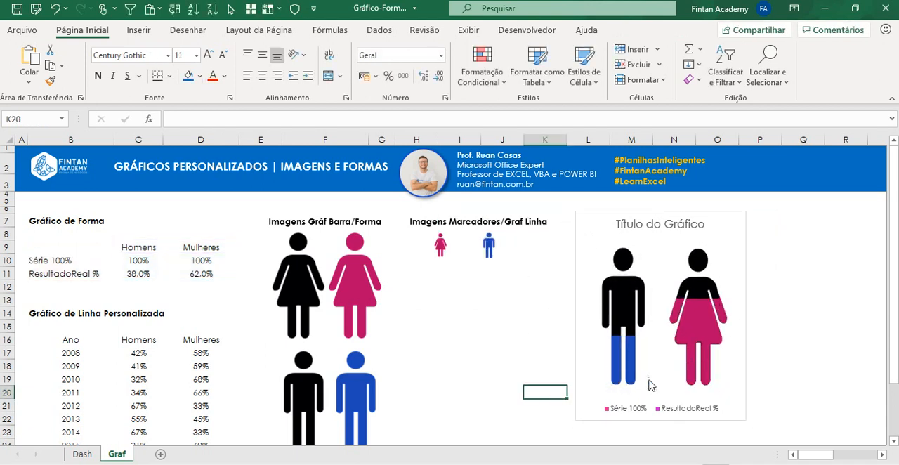
Step: Delete the chart's legend, shorten the chart from its lower edge to a height of 8,32 cm and deselect it
{"action": "left_click", "coordinate": [661, 414]}
{"action": "left_click", "coordinate": [684, 413]}
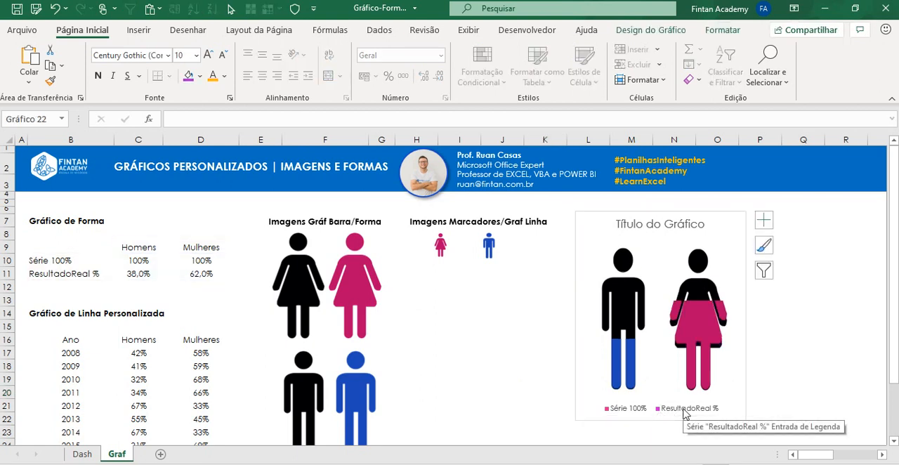
{"action": "key", "text": "Delete"}
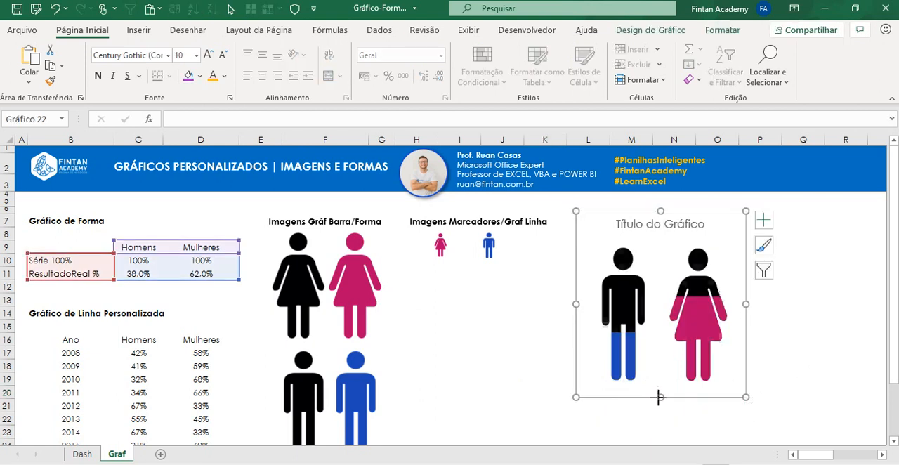
{"action": "left_click", "coordinate": [811, 354]}
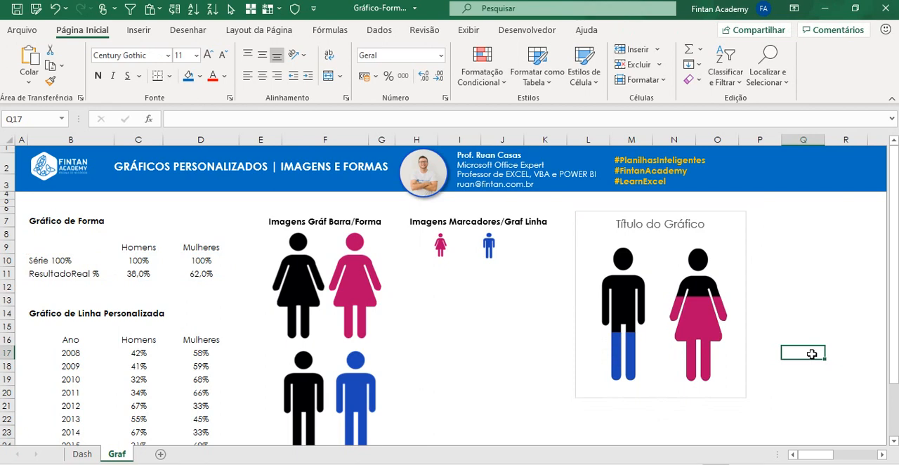
Step: Remove the outline around the chart area and deselect the chart
{"action": "left_click", "coordinate": [742, 260]}
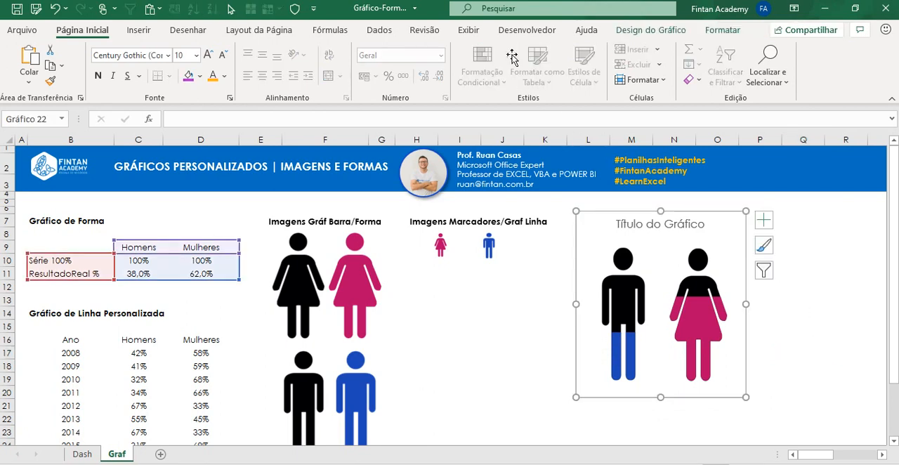
{"action": "left_click", "coordinate": [722, 32]}
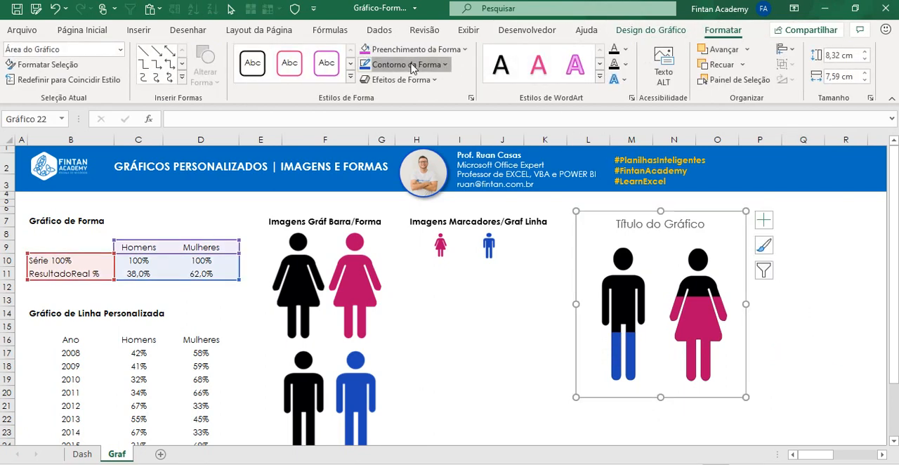
{"action": "left_click", "coordinate": [413, 64]}
{"action": "left_click", "coordinate": [425, 226]}
{"action": "left_click", "coordinate": [533, 328]}
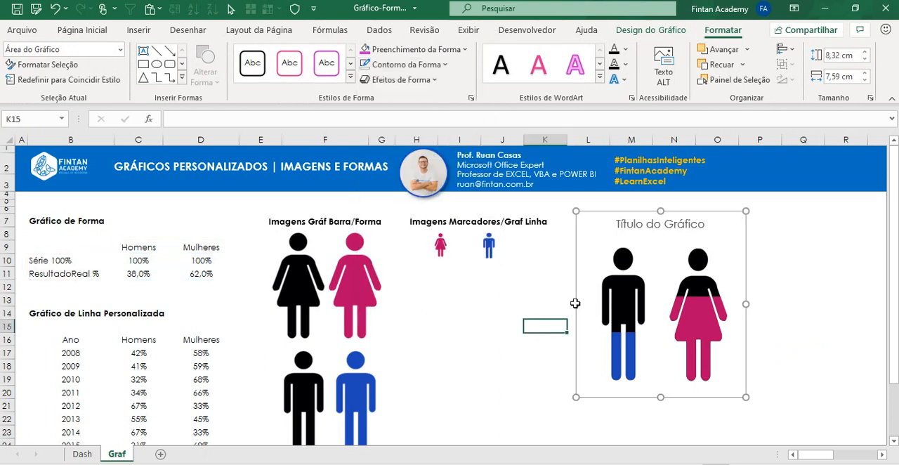
Step: Change the chart title to "% Colaboradores" and make it bold
{"action": "left_click", "coordinate": [672, 222]}
{"action": "left_click_drag", "start_coordinate": [615, 223], "coordinate": [709, 224]}
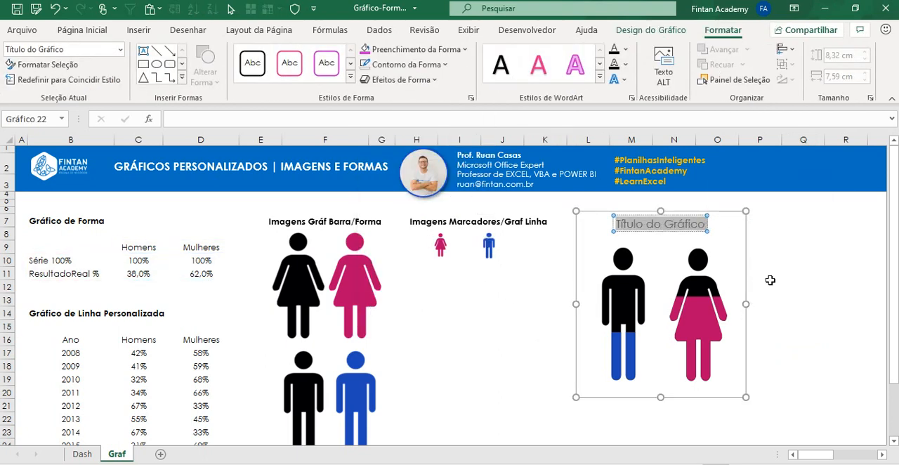
{"action": "type", "text": "% C"}
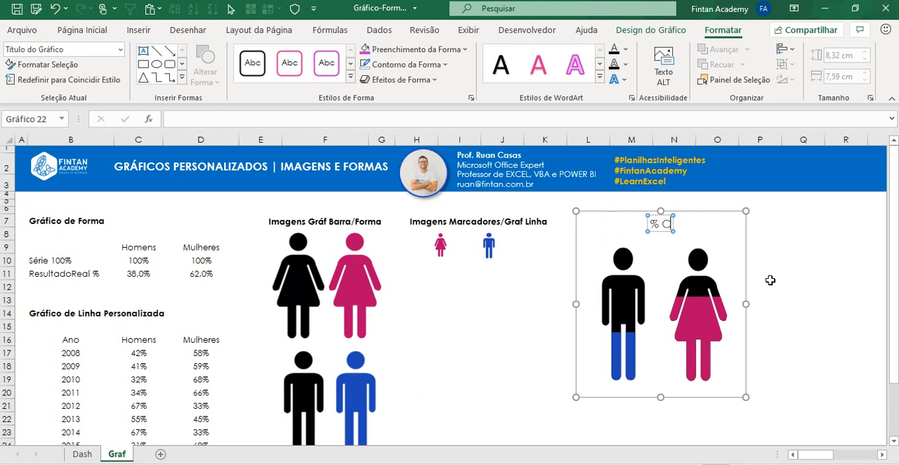
{"action": "type", "text": "olaboradores"}
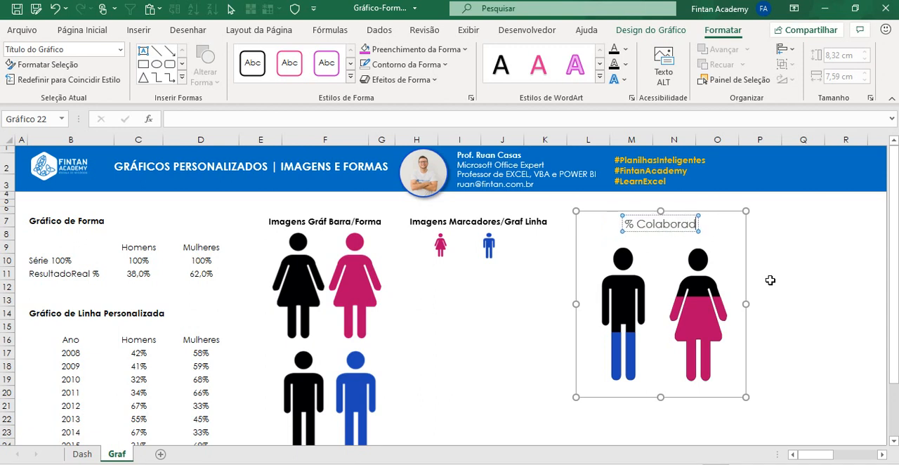
{"action": "left_click", "coordinate": [702, 216]}
{"action": "key", "text": "ctrl+b"}
{"action": "left_click", "coordinate": [797, 303]}
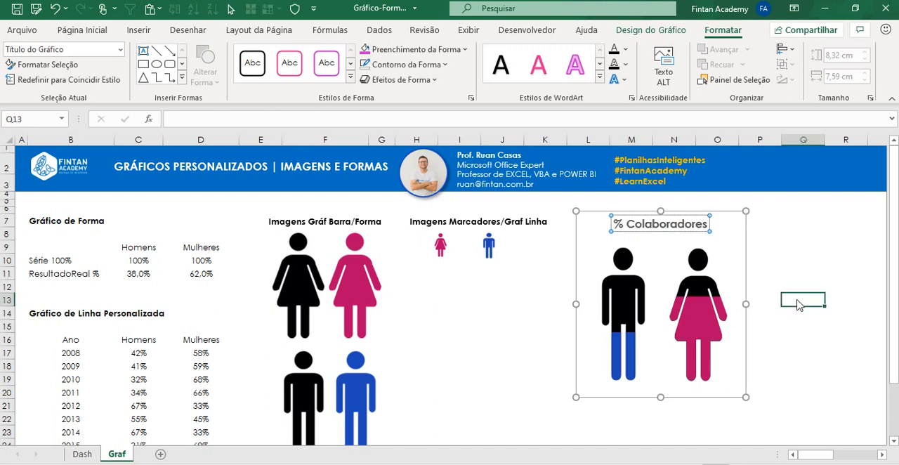
Step: Lower the plot area's upper edge to leave space below the title, and extend the chart's height to about 8,53 cm
{"action": "left_click", "coordinate": [680, 257]}
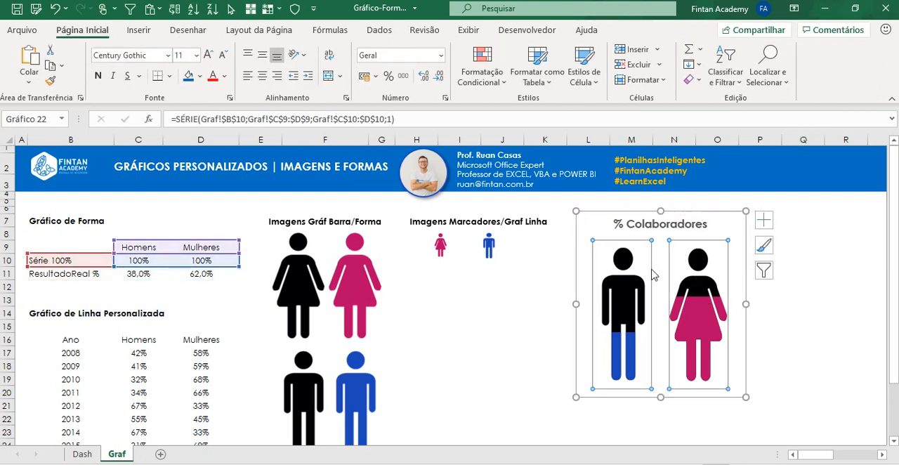
{"action": "left_click", "coordinate": [678, 259]}
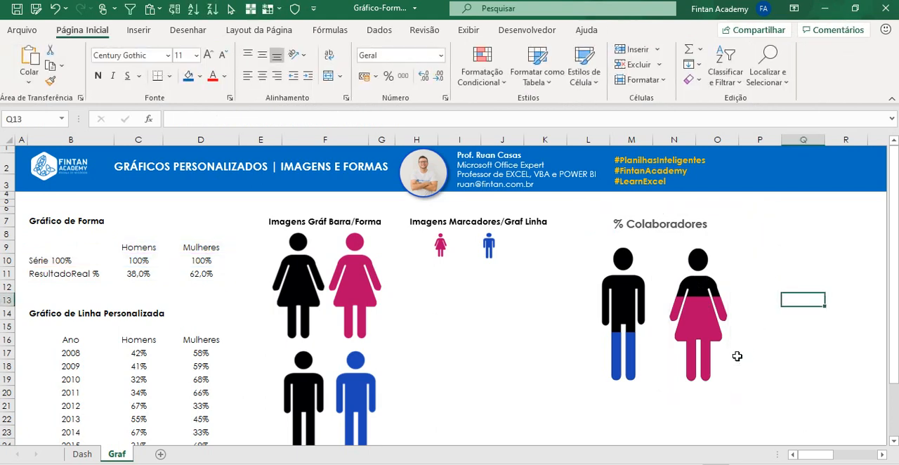
{"action": "left_click", "coordinate": [735, 361]}
{"action": "left_click", "coordinate": [671, 283]}
{"action": "left_click_drag", "start_coordinate": [662, 240], "coordinate": [661, 253]}
{"action": "left_click", "coordinate": [665, 398]}
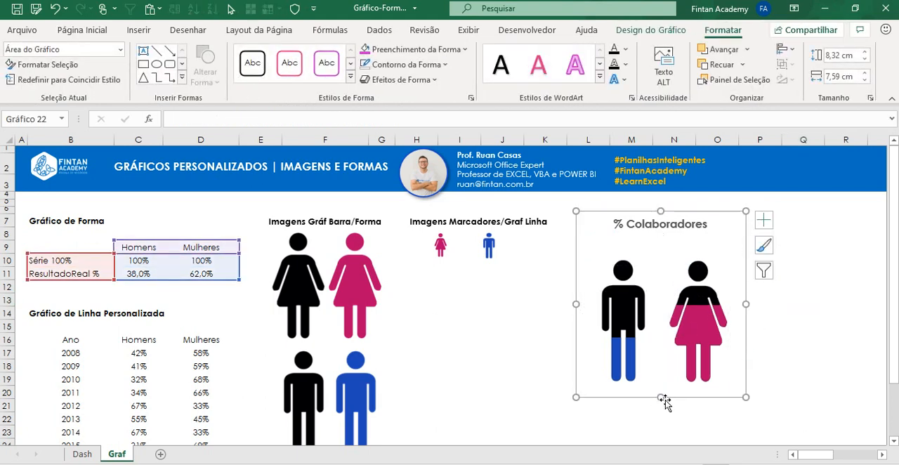
{"action": "left_click_drag", "start_coordinate": [660, 397], "coordinate": [658, 401]}
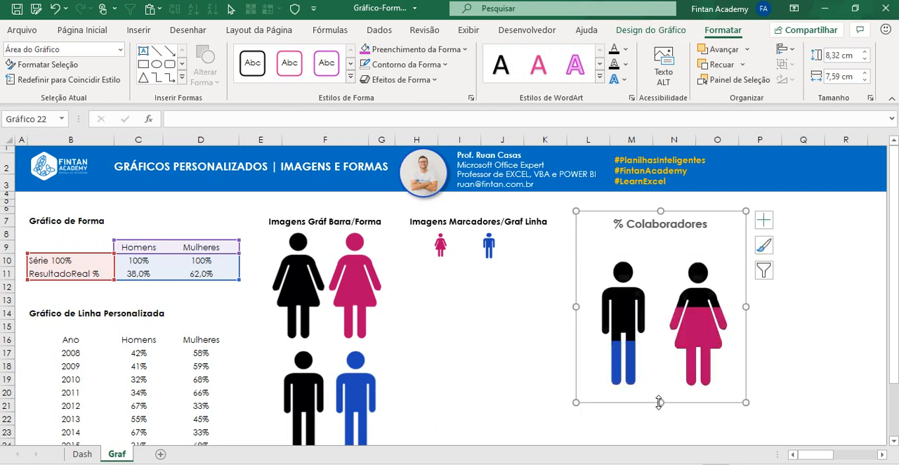
{"action": "left_click", "coordinate": [622, 303]}
{"action": "left_click", "coordinate": [752, 236]}
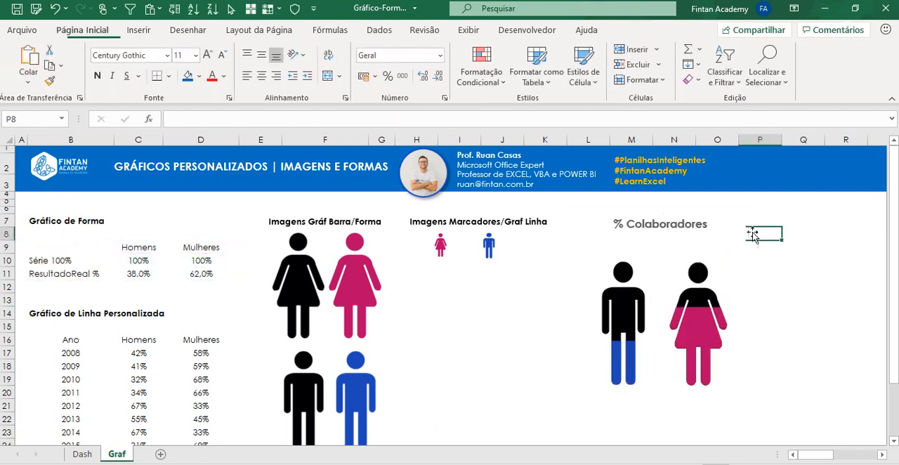
Step: Try showing data labels (Rótulos de Dados) on all chart series and remove them again
{"action": "left_click", "coordinate": [744, 236]}
{"action": "left_click", "coordinate": [763, 220]}
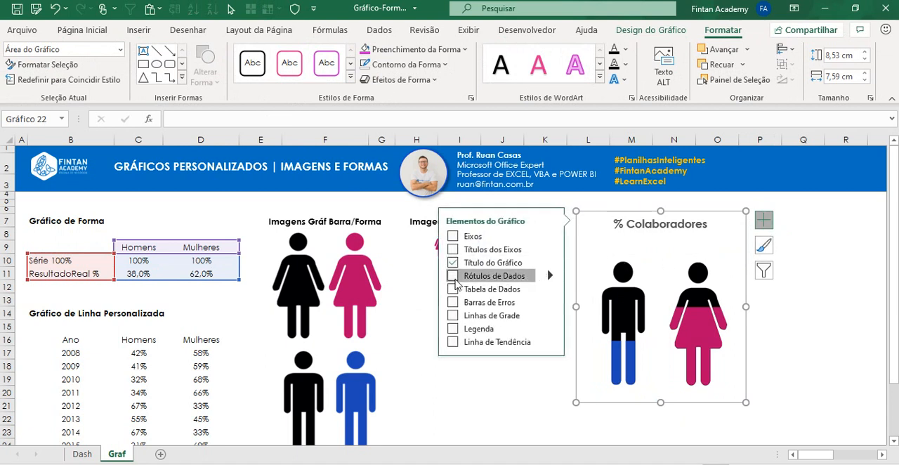
{"action": "left_click", "coordinate": [453, 276]}
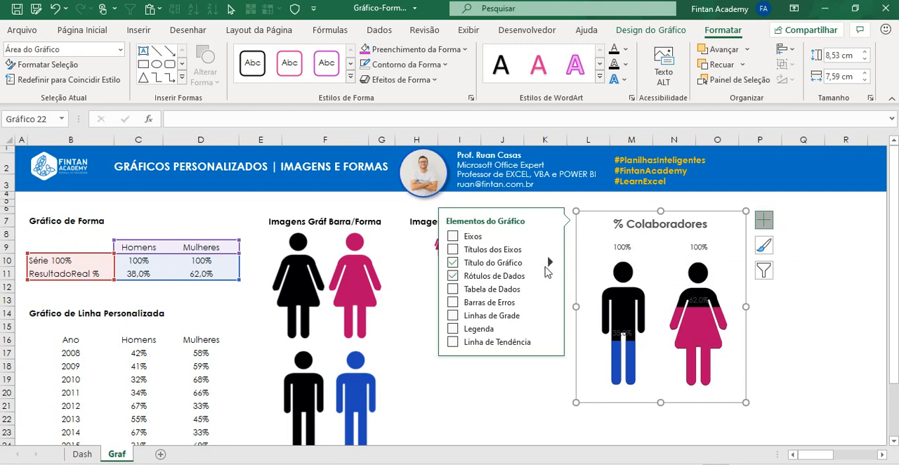
{"action": "left_click", "coordinate": [453, 278]}
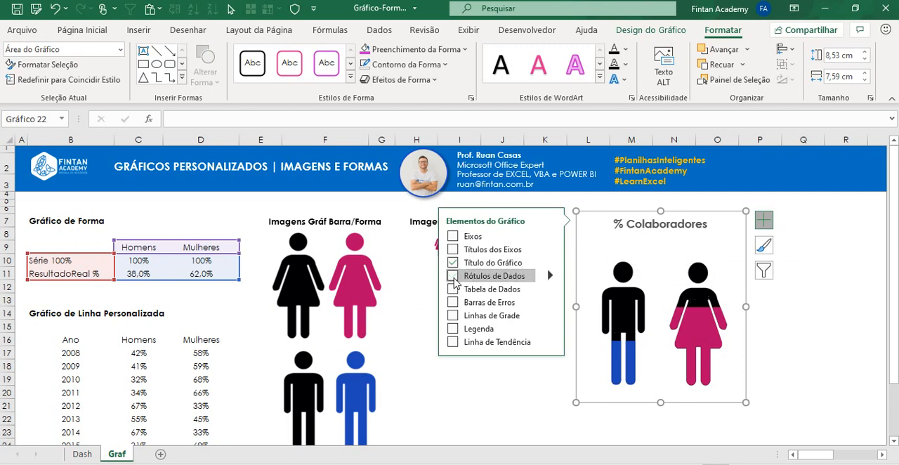
Step: Add data labels only to the "Série 100%" series, the full black figures
{"action": "left_click", "coordinate": [628, 278]}
{"action": "left_click", "coordinate": [626, 279]}
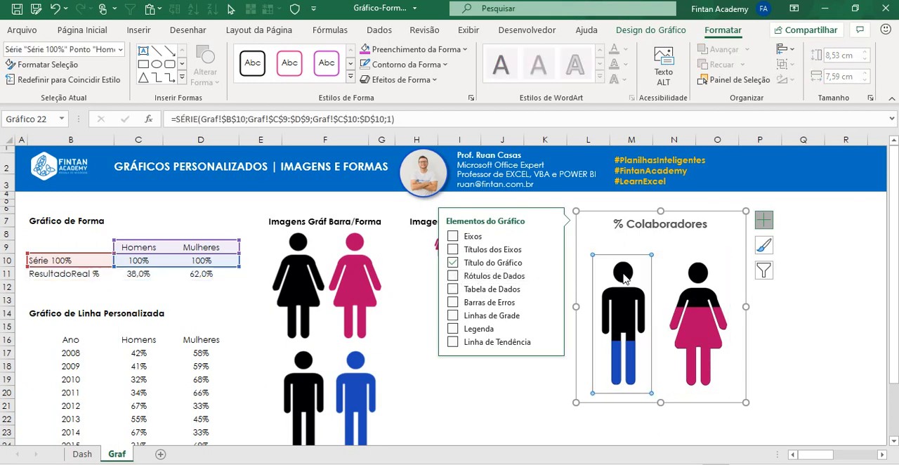
{"action": "left_click", "coordinate": [828, 343]}
{"action": "left_click", "coordinate": [623, 281]}
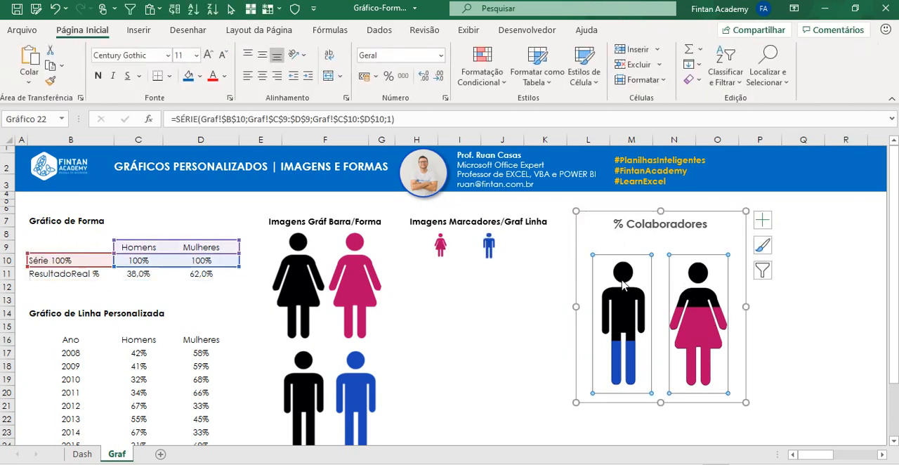
{"action": "right_click", "coordinate": [623, 280]}
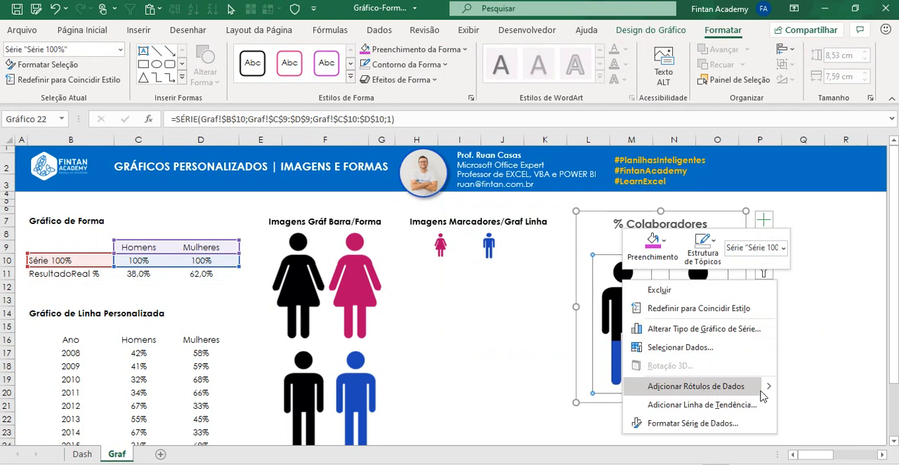
{"action": "left_click", "coordinate": [750, 393]}
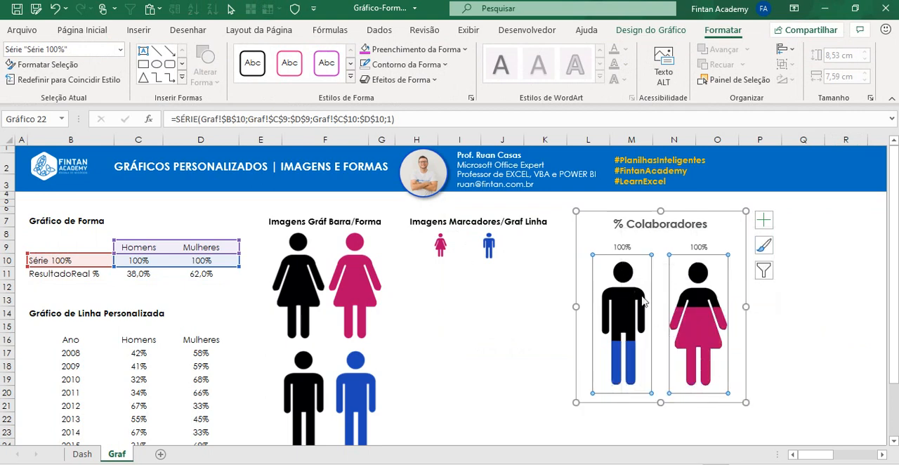
Step: Make the "Série 100%" data labels take their content from cells C11:D11, turn off their own value and close the formatting pane
{"action": "left_click", "coordinate": [621, 249]}
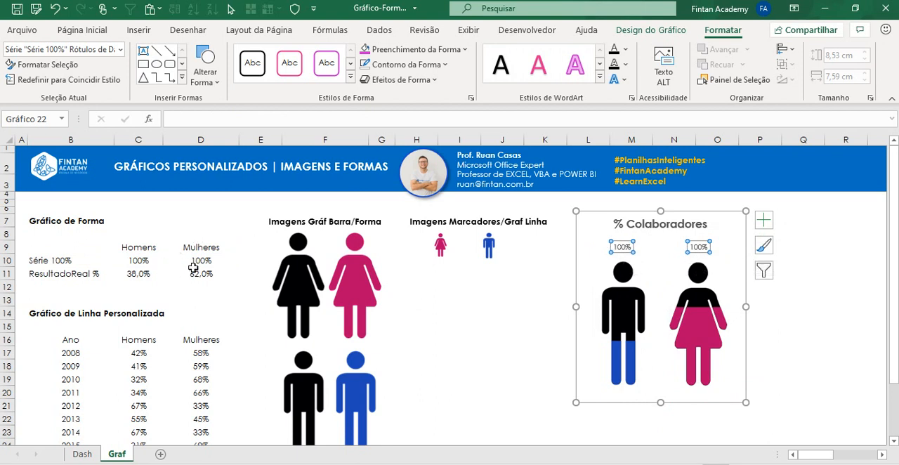
{"action": "right_click", "coordinate": [623, 249]}
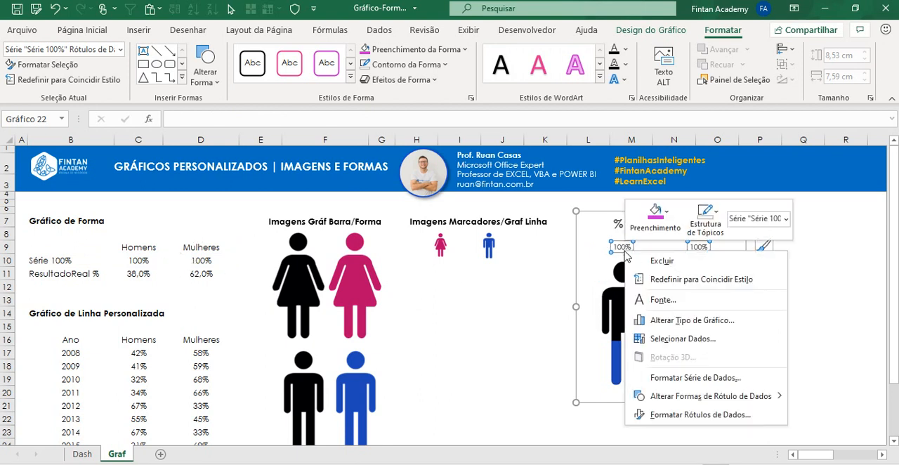
{"action": "left_click", "coordinate": [700, 415]}
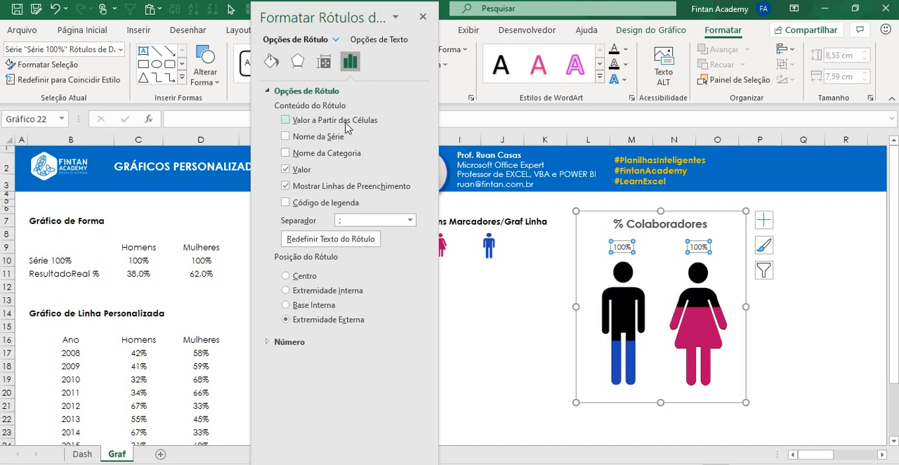
{"action": "left_click", "coordinate": [284, 124]}
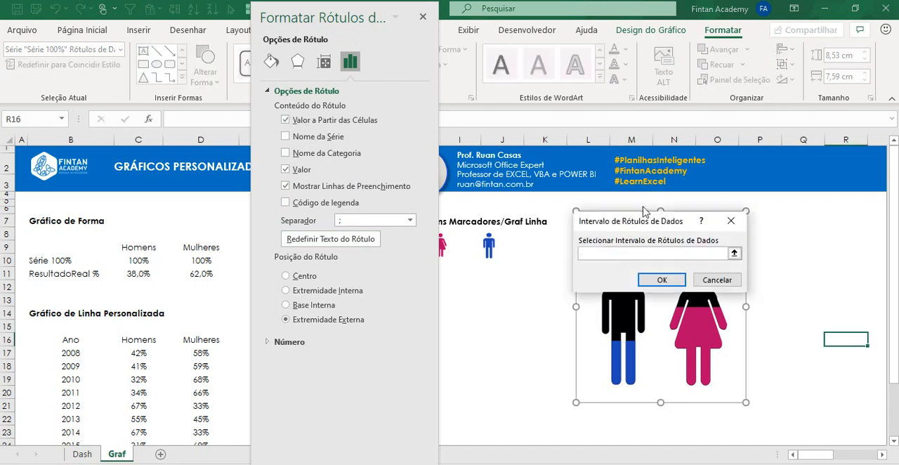
{"action": "left_click", "coordinate": [734, 254]}
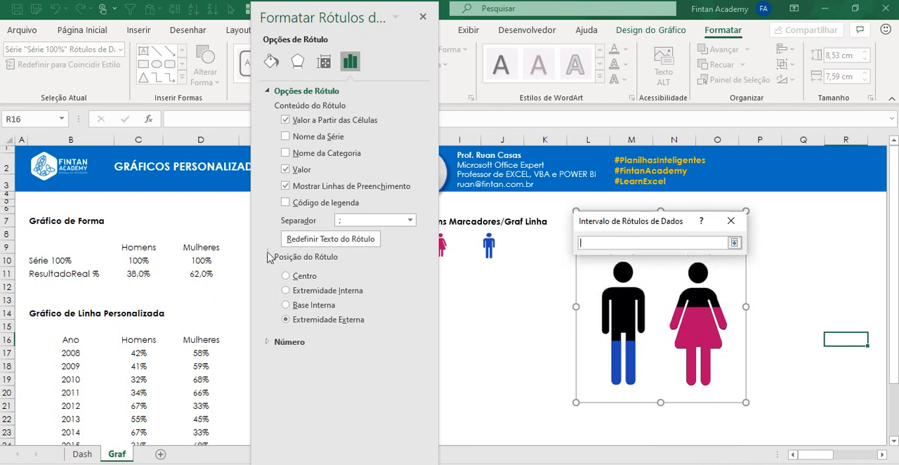
{"action": "left_click_drag", "start_coordinate": [131, 275], "coordinate": [197, 274]}
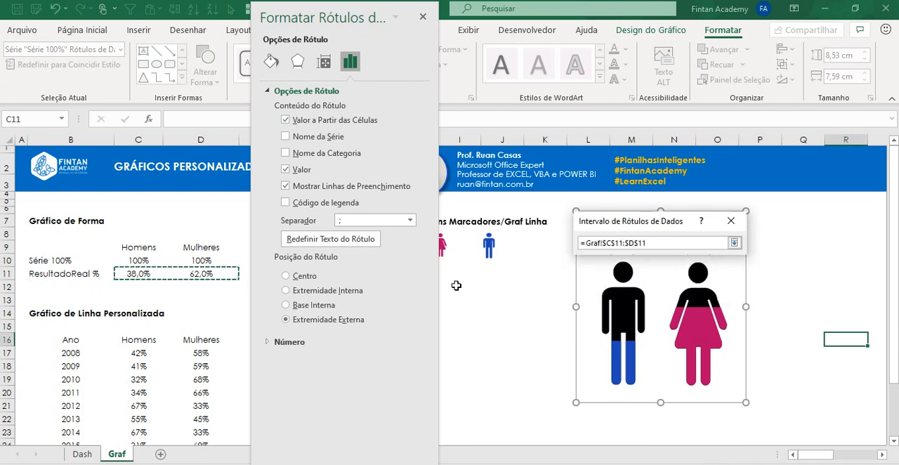
{"action": "left_click", "coordinate": [733, 242]}
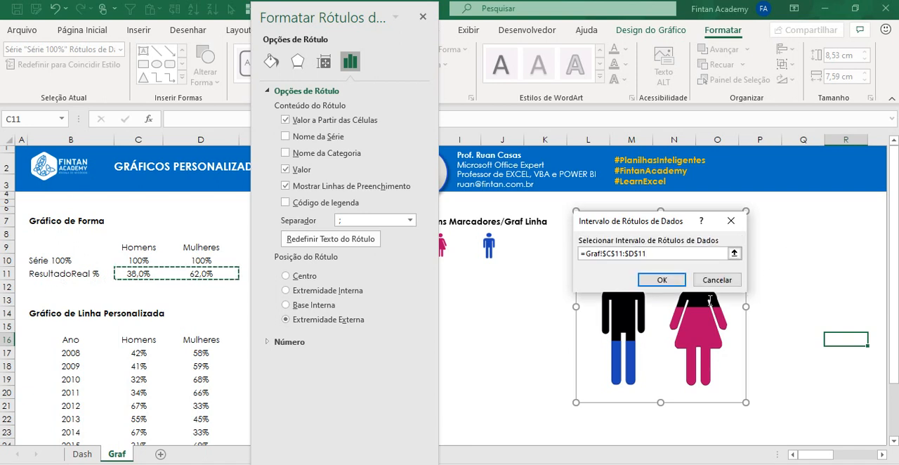
{"action": "left_click", "coordinate": [662, 280]}
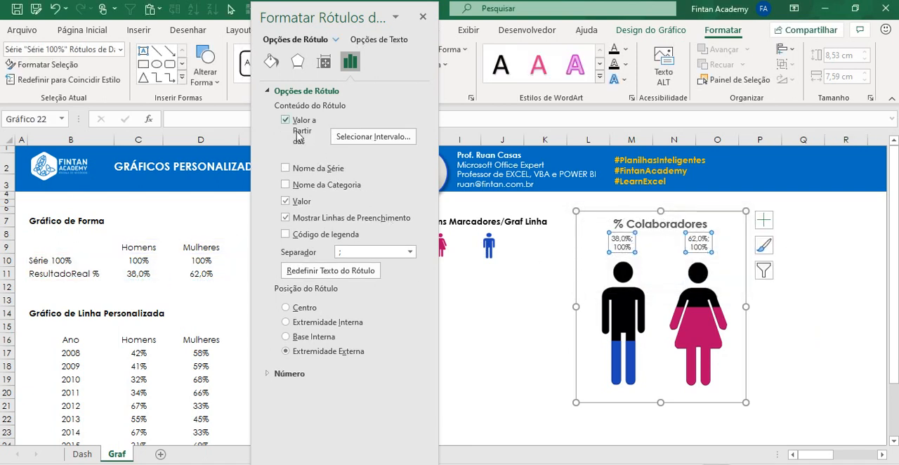
{"action": "left_click", "coordinate": [286, 201]}
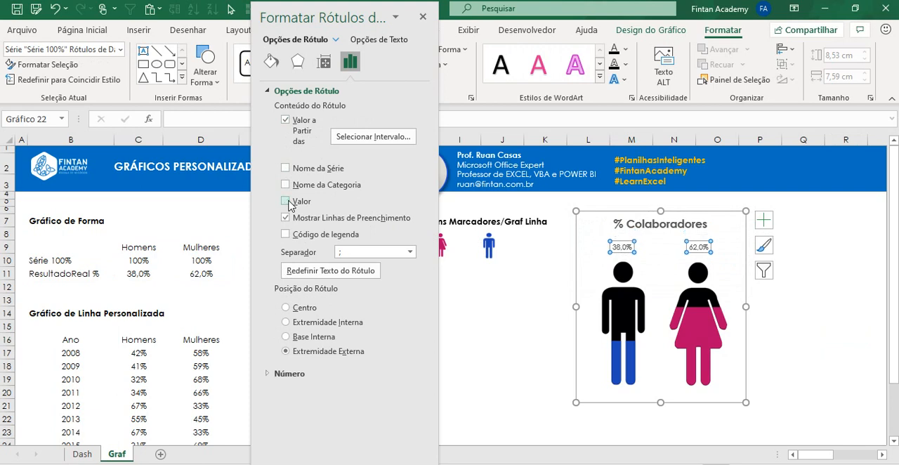
{"action": "left_click", "coordinate": [423, 16]}
Step: Enlarge the font of the "Série 100%" data labels to size 12
{"action": "left_click", "coordinate": [87, 30]}
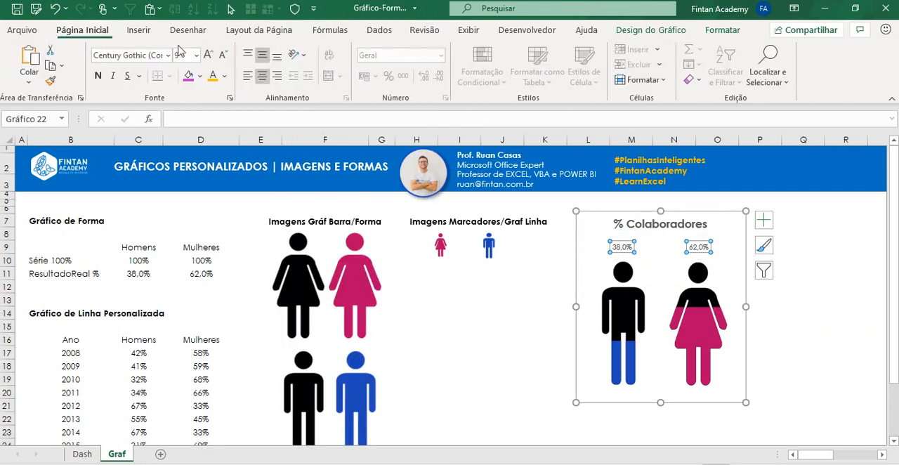
{"action": "left_click", "coordinate": [211, 55]}
{"action": "left_click", "coordinate": [211, 55]}
{"action": "left_click", "coordinate": [211, 55]}
{"action": "left_click", "coordinate": [210, 55]}
{"action": "left_click", "coordinate": [210, 55]}
{"action": "left_click", "coordinate": [210, 55]}
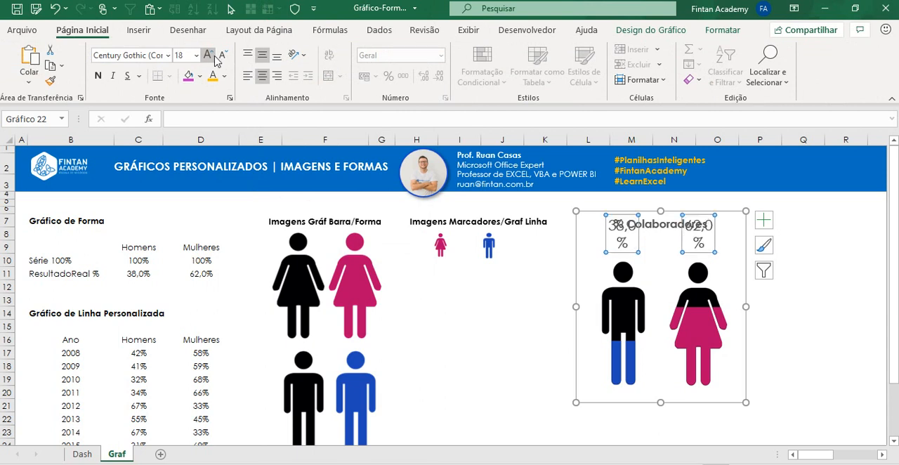
{"action": "left_click", "coordinate": [222, 55]}
{"action": "left_click", "coordinate": [222, 56]}
{"action": "left_click", "coordinate": [222, 56]}
{"action": "left_click", "coordinate": [222, 55]}
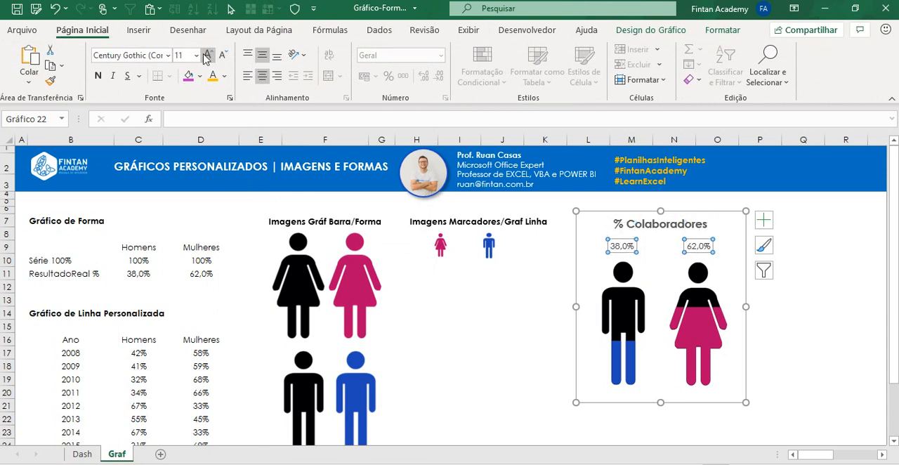
{"action": "left_click", "coordinate": [207, 56]}
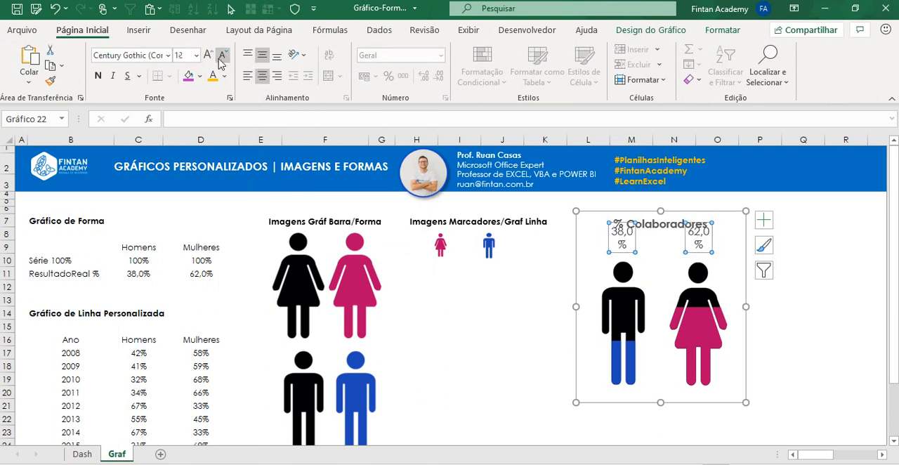
{"action": "left_click", "coordinate": [221, 57]}
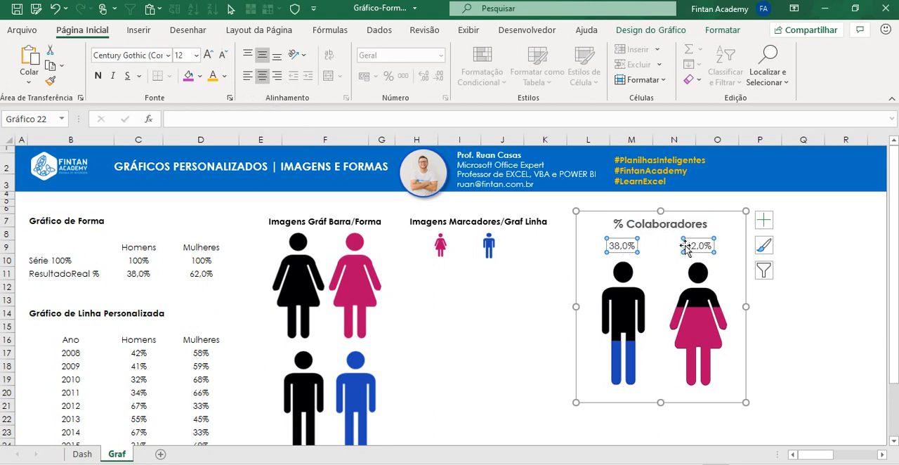
Step: Recalculate the sheet twice to check the chart's figures and labels against the ResultadoReal % values
{"action": "left_click", "coordinate": [228, 287]}
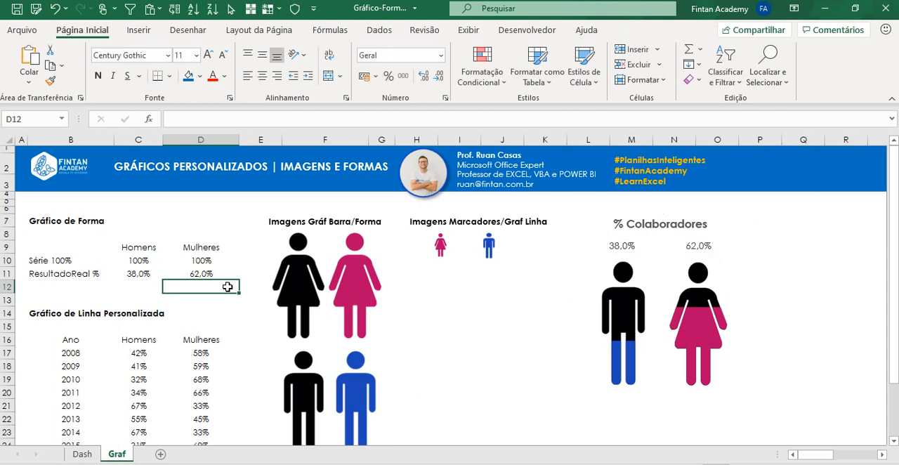
{"action": "key", "text": "F9"}
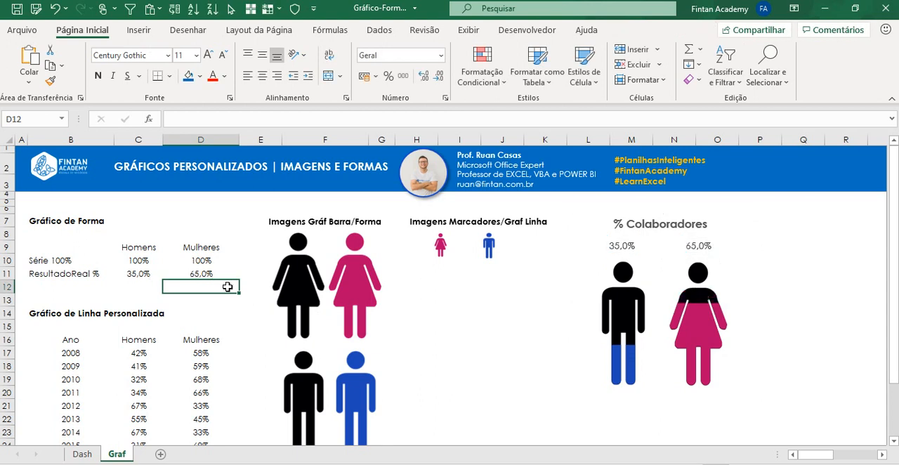
{"action": "key", "text": "F9"}
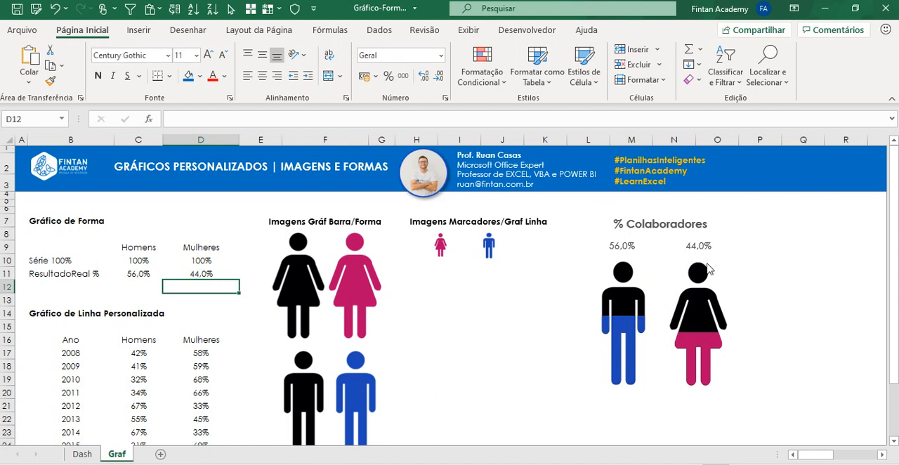
Step: Try a small text box linked to cell C11 as the label above the man figure, and remove it again
{"action": "left_click", "coordinate": [785, 233]}
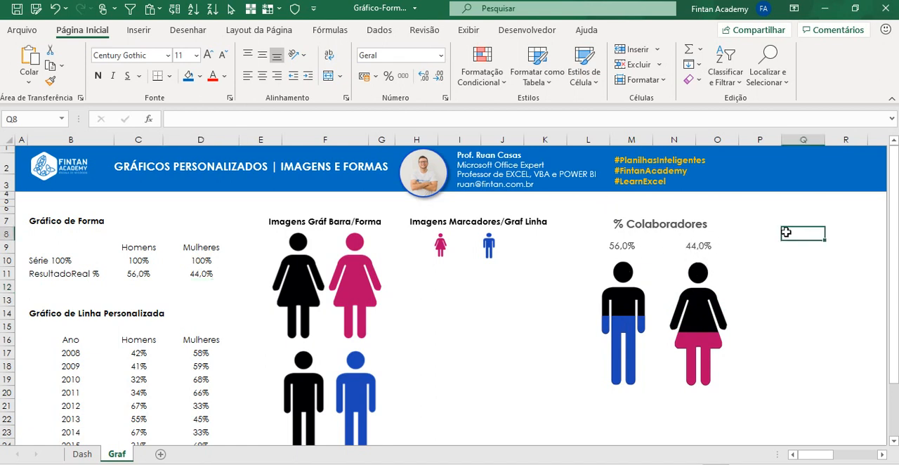
{"action": "left_click", "coordinate": [137, 30]}
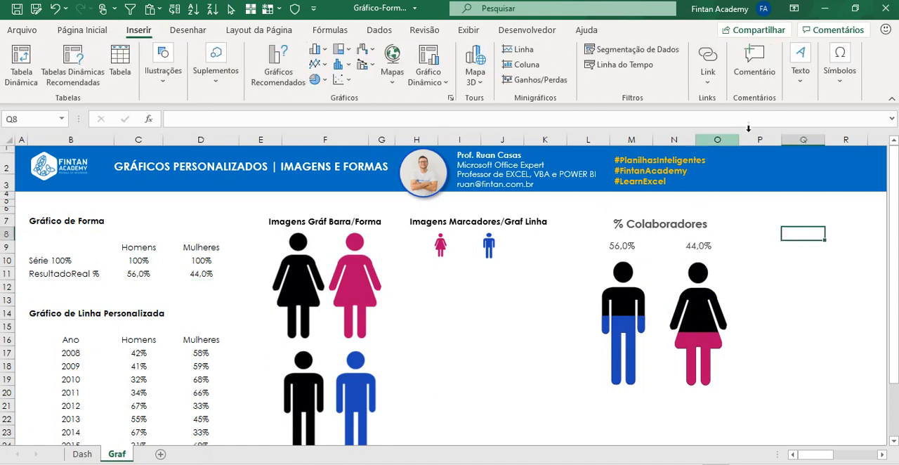
{"action": "left_click", "coordinate": [794, 74]}
{"action": "left_click", "coordinate": [738, 173]}
{"action": "left_click_drag", "start_coordinate": [788, 244], "coordinate": [800, 261]}
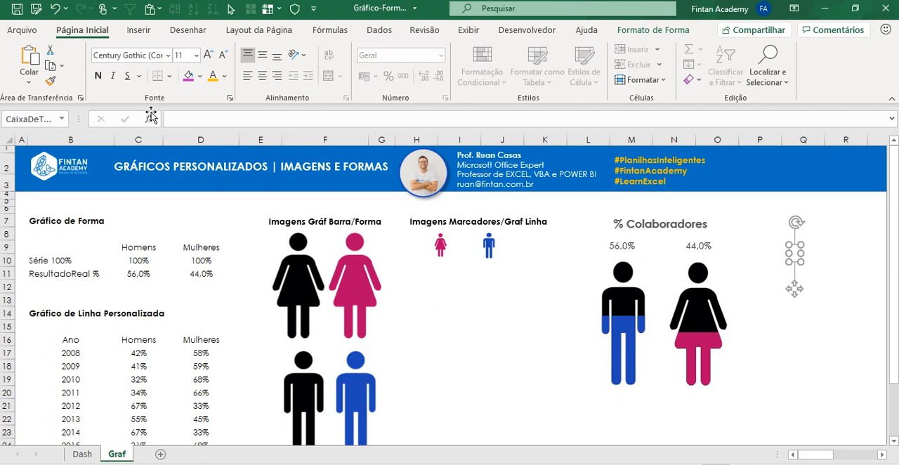
{"action": "left_click", "coordinate": [193, 119]}
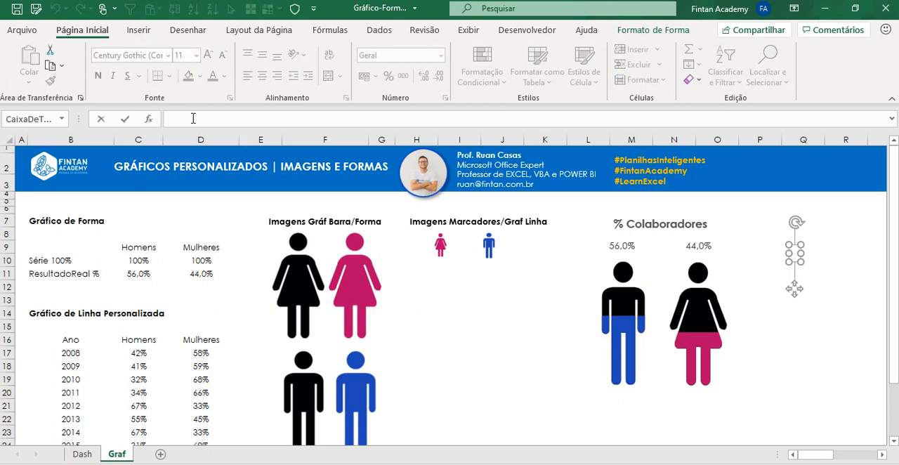
{"action": "type", "text": "="}
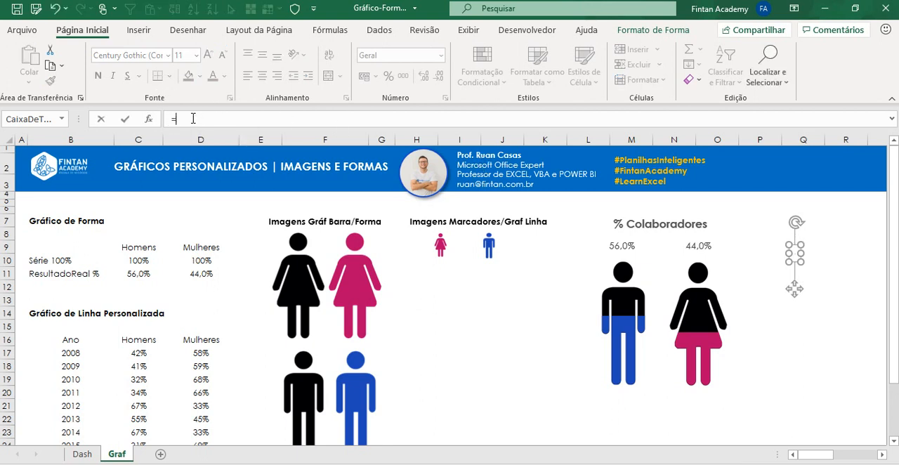
{"action": "left_click", "coordinate": [135, 273]}
{"action": "key", "text": "Return"}
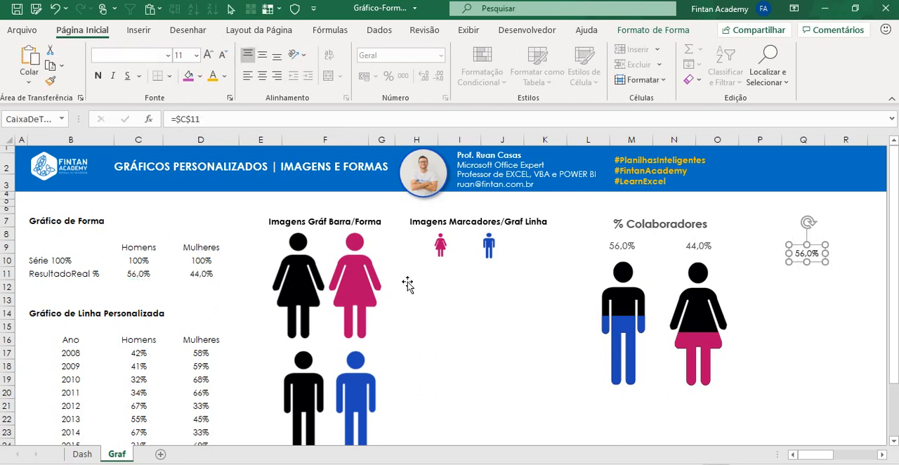
{"action": "left_click_drag", "start_coordinate": [830, 256], "coordinate": [631, 239]}
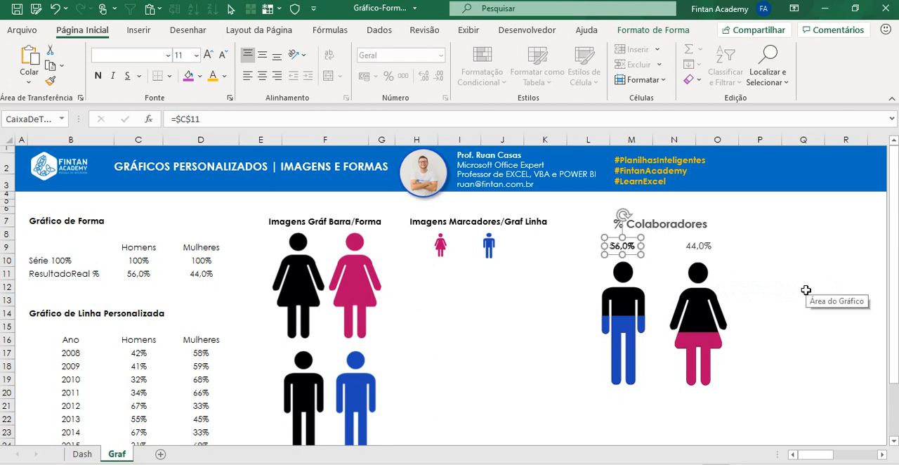
{"action": "key", "text": "Escape"}
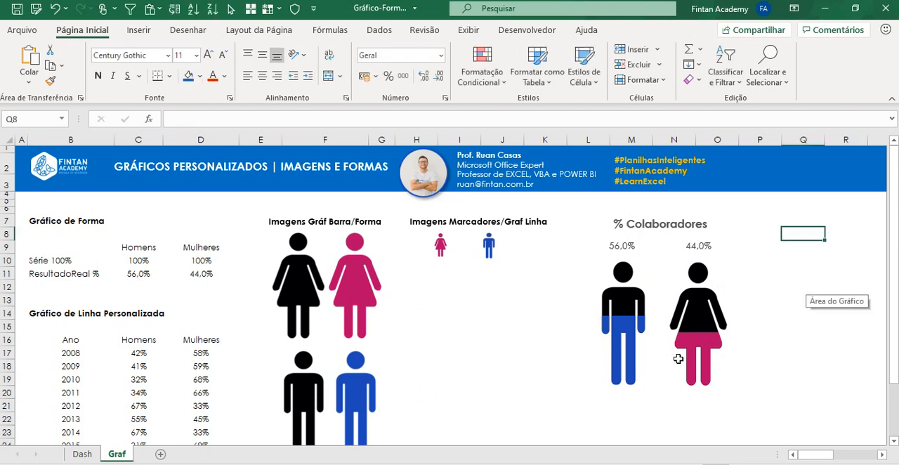
Step: Examine the formulas behind the ResultadoReal % values in cells C11 and D11 without changing them
{"action": "double_click", "coordinate": [135, 273]}
{"action": "key", "text": "Escape"}
{"action": "left_click", "coordinate": [200, 275]}
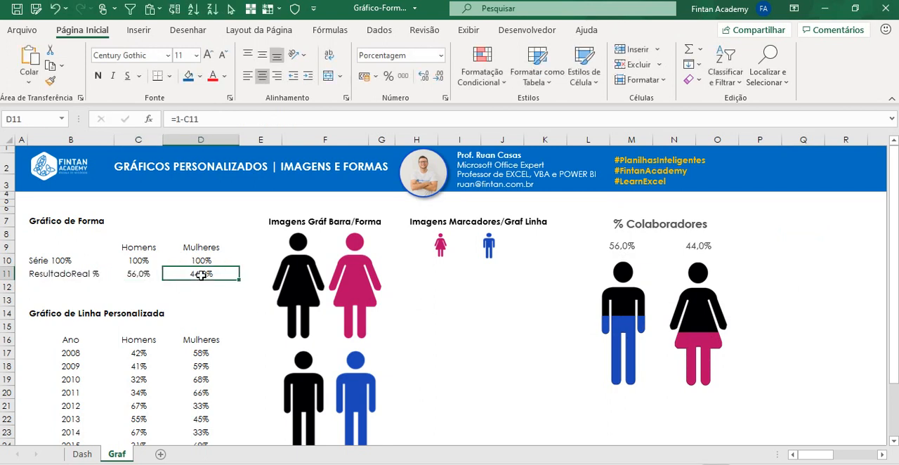
{"action": "double_click", "coordinate": [201, 274]}
{"action": "key", "text": "Escape"}
{"action": "left_click", "coordinate": [138, 273]}
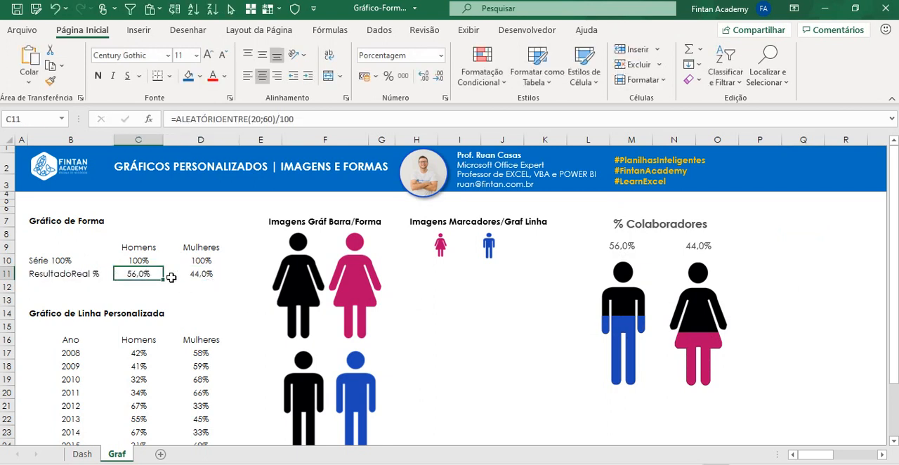
{"action": "double_click", "coordinate": [144, 274]}
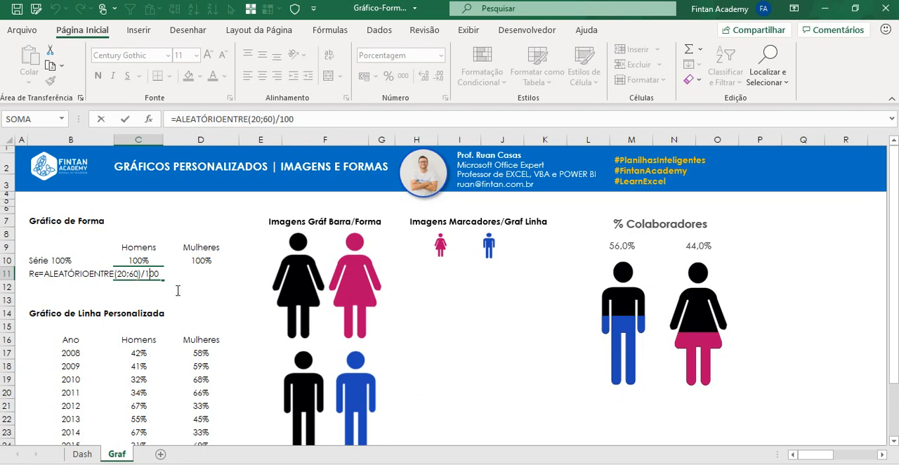
{"action": "key", "text": "Return"}
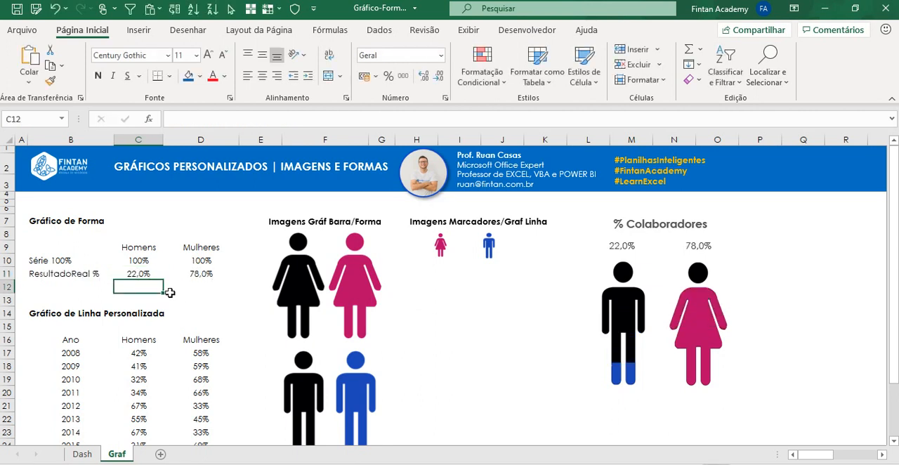
Step: Recalculate the sheet several times to check how the coloured fill of both figures follows the percentages
{"action": "key", "text": "F9"}
{"action": "key", "text": "F9"}
{"action": "key", "text": "F9"}
{"action": "key", "text": "F9"}
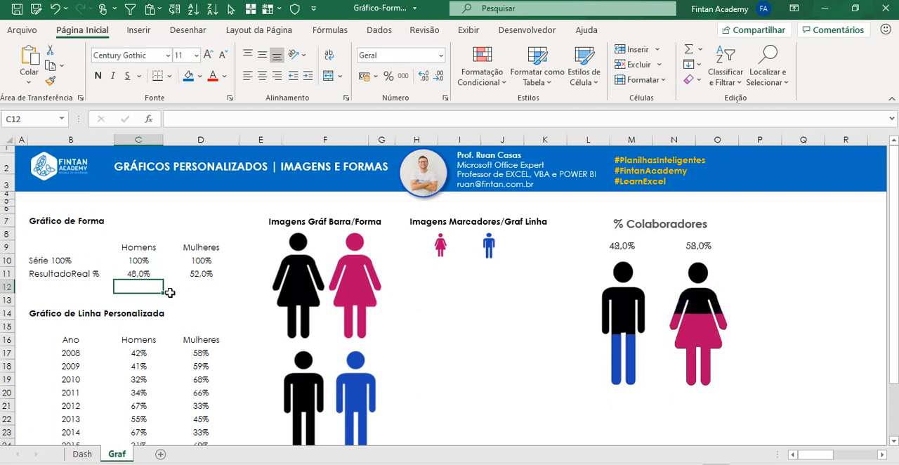
{"action": "key", "text": "F9"}
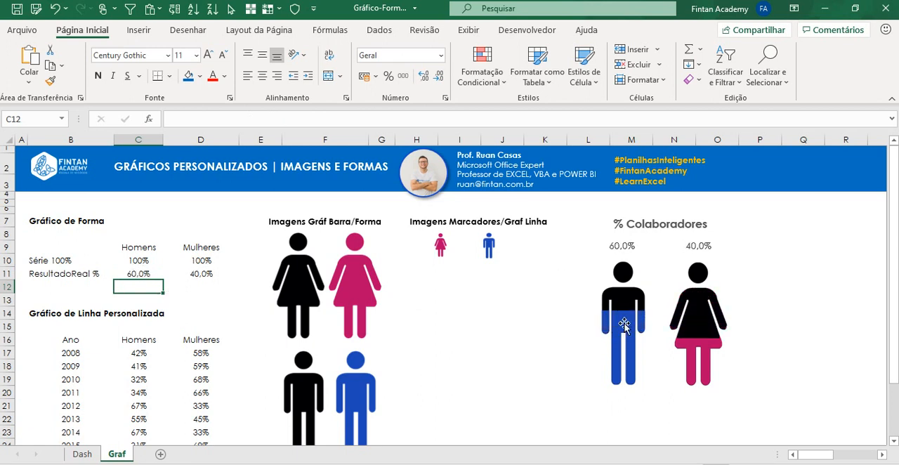
{"action": "mouse_move", "coordinate": [592, 288]}
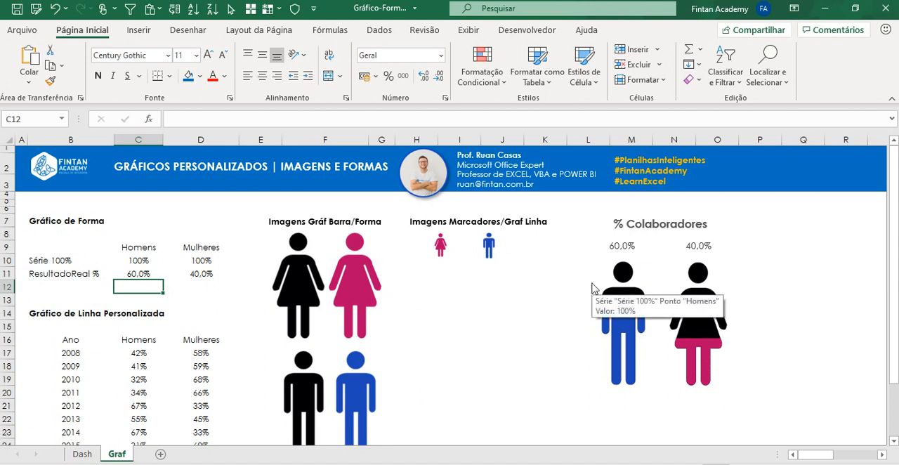
{"action": "key", "text": "F9"}
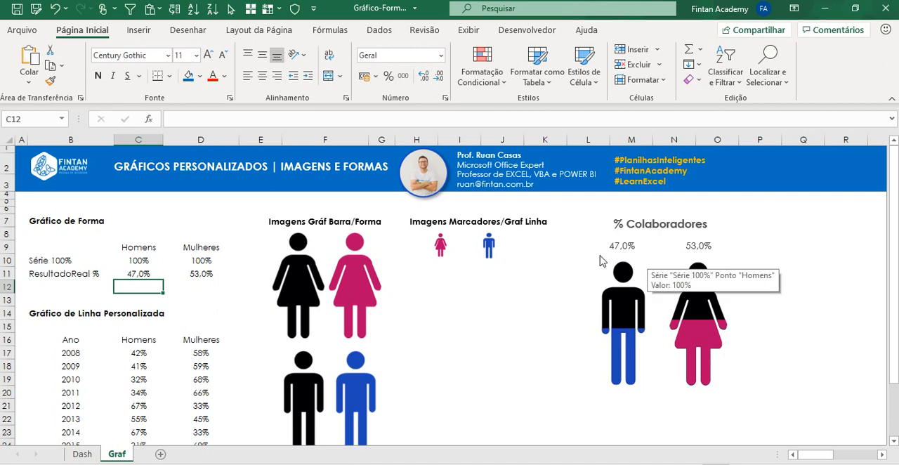
Step: Insert a 2D line chart from the whole year table, B16:D28
{"action": "scroll", "coordinate": [598, 260], "scroll_direction": "down", "scroll_amount": 2}
{"action": "scroll", "coordinate": [660, 251], "scroll_direction": "up", "scroll_amount": 1}
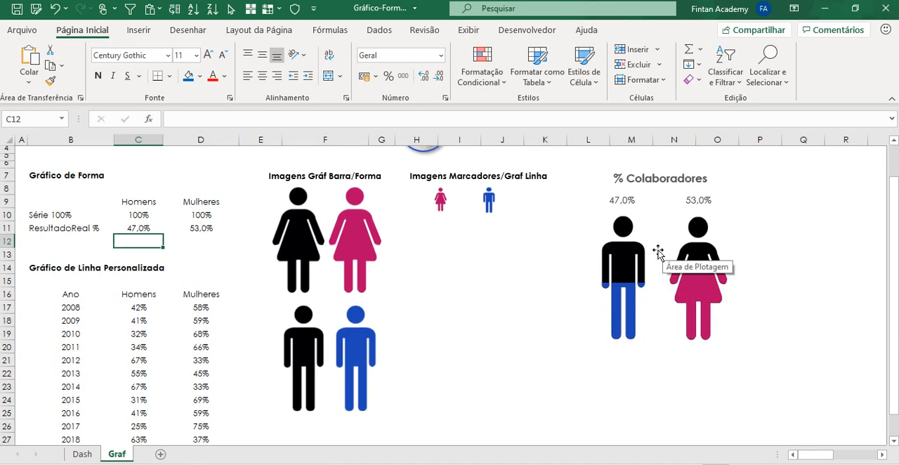
{"action": "scroll", "coordinate": [625, 246], "scroll_direction": "down", "scroll_amount": 1}
{"action": "scroll", "coordinate": [449, 254], "scroll_direction": "down", "scroll_amount": 1}
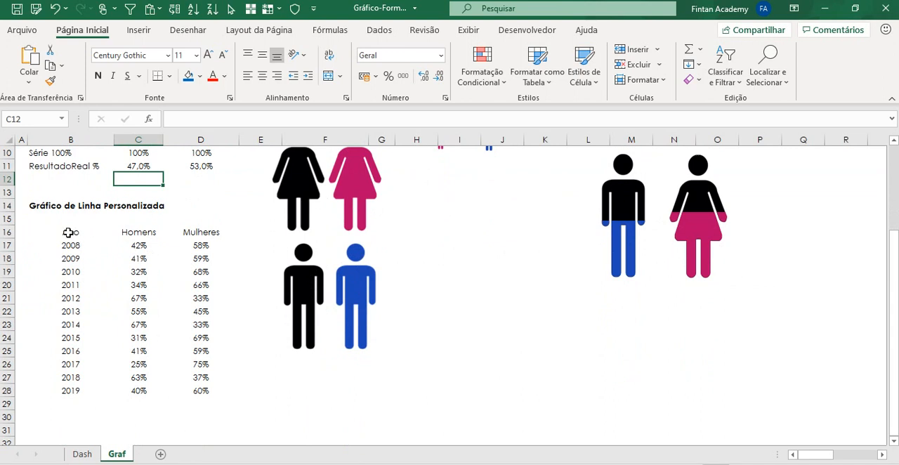
{"action": "left_click_drag", "start_coordinate": [68, 231], "coordinate": [197, 298]}
{"action": "left_click_drag", "start_coordinate": [177, 378], "coordinate": [178, 391]}
{"action": "left_click", "coordinate": [137, 31]}
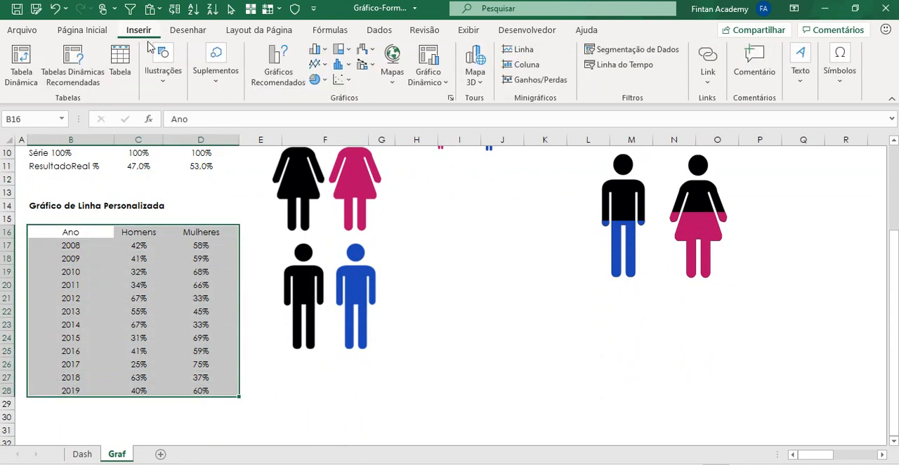
{"action": "left_click", "coordinate": [322, 66]}
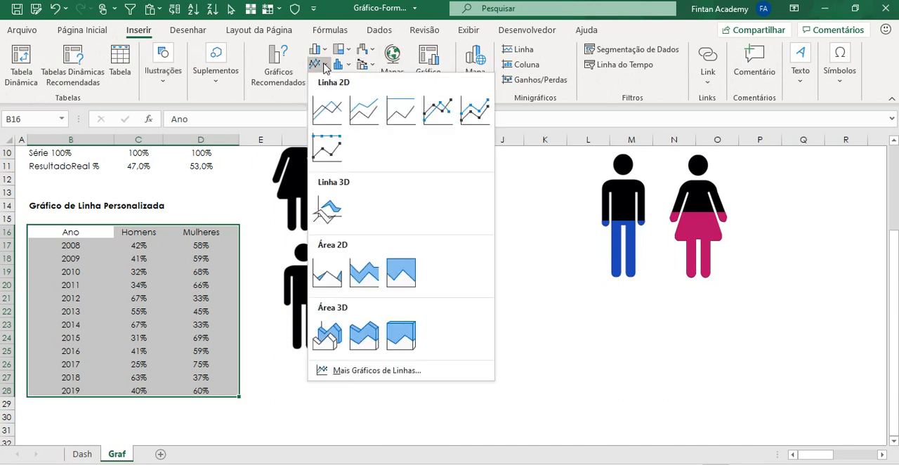
{"action": "left_click", "coordinate": [327, 112]}
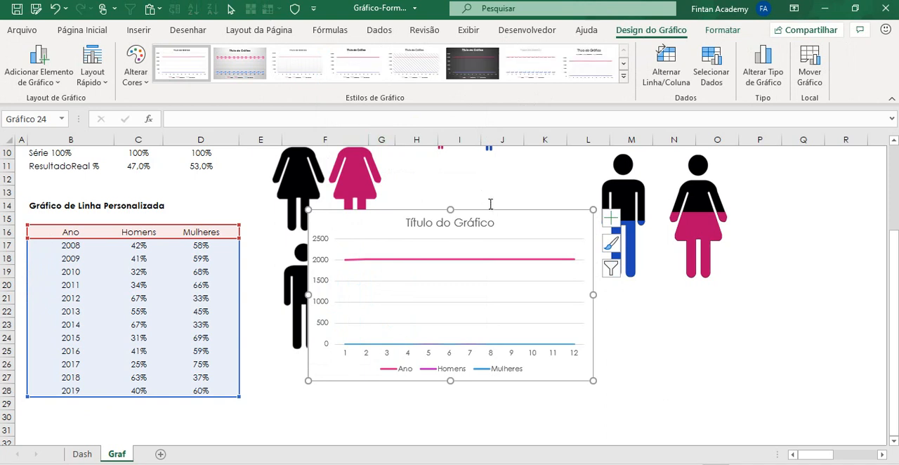
Step: Move the line chart aside, try limiting its source range to the Homens and Mulheres columns, and delete the chart
{"action": "left_click_drag", "start_coordinate": [505, 210], "coordinate": [579, 229]}
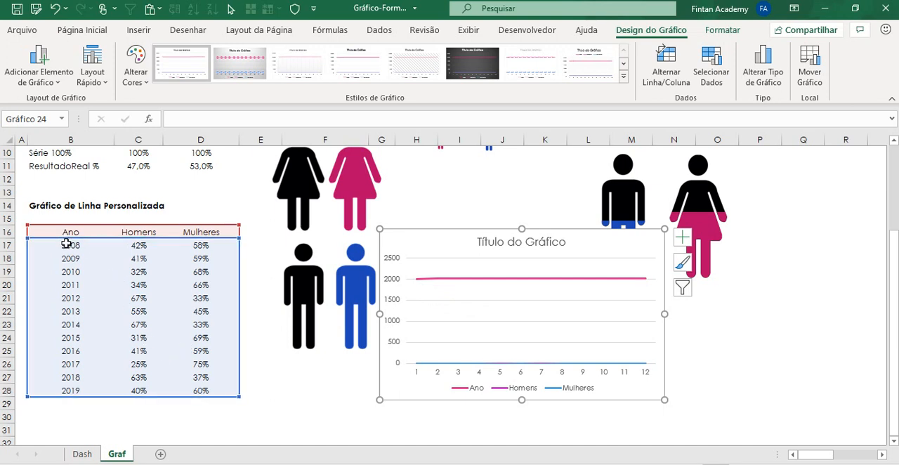
{"action": "left_click_drag", "start_coordinate": [46, 396], "coordinate": [95, 396]}
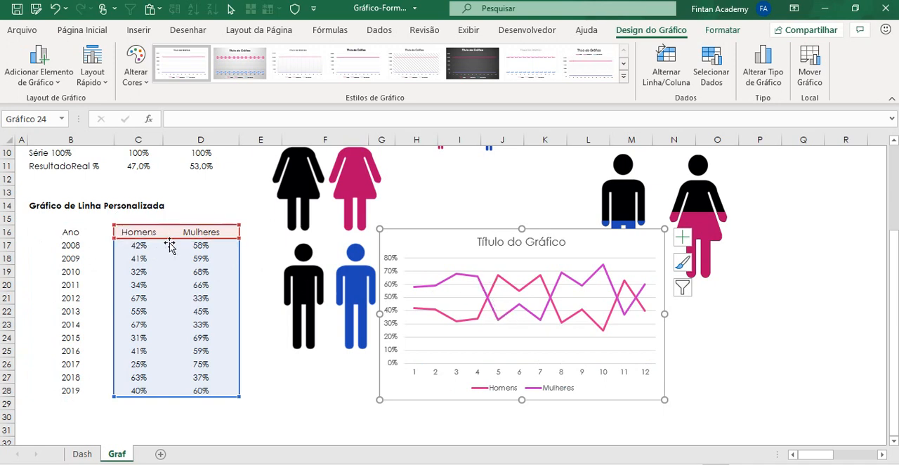
{"action": "key", "text": "Delete"}
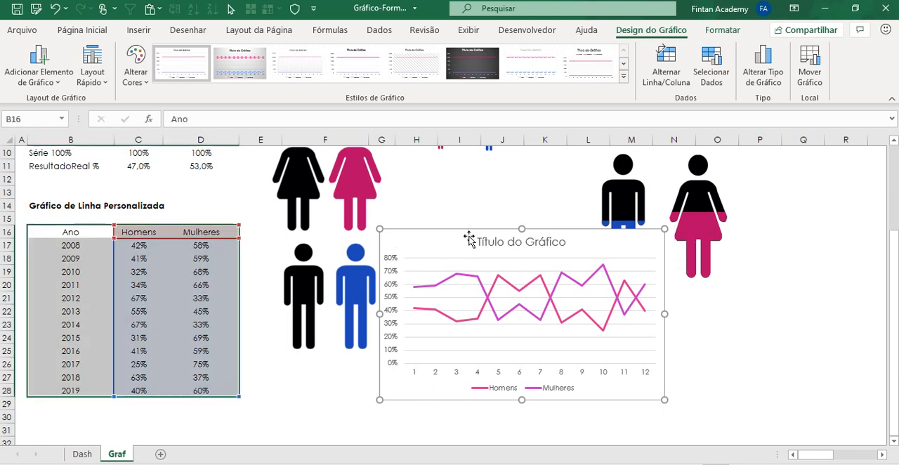
Step: Insert a 2D line chart from the Homens and Mulheres columns only, C16:D28
{"action": "left_click", "coordinate": [138, 284]}
{"action": "left_click_drag", "start_coordinate": [150, 234], "coordinate": [185, 390]}
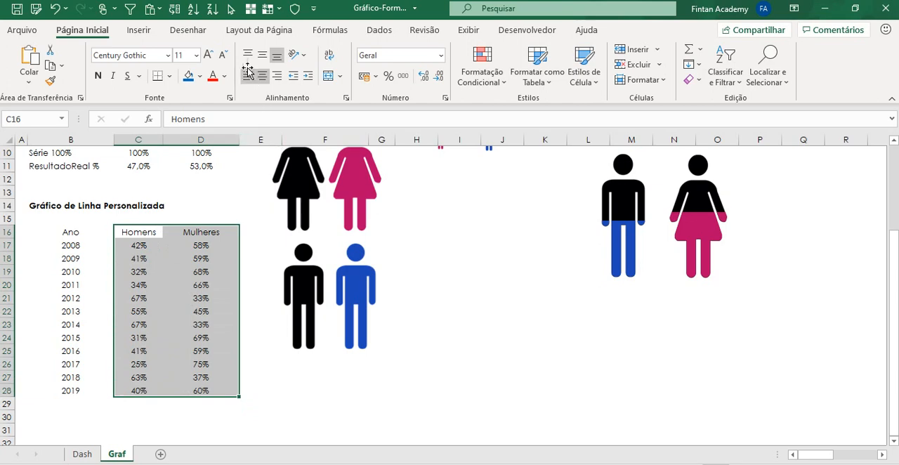
{"action": "left_click", "coordinate": [140, 31]}
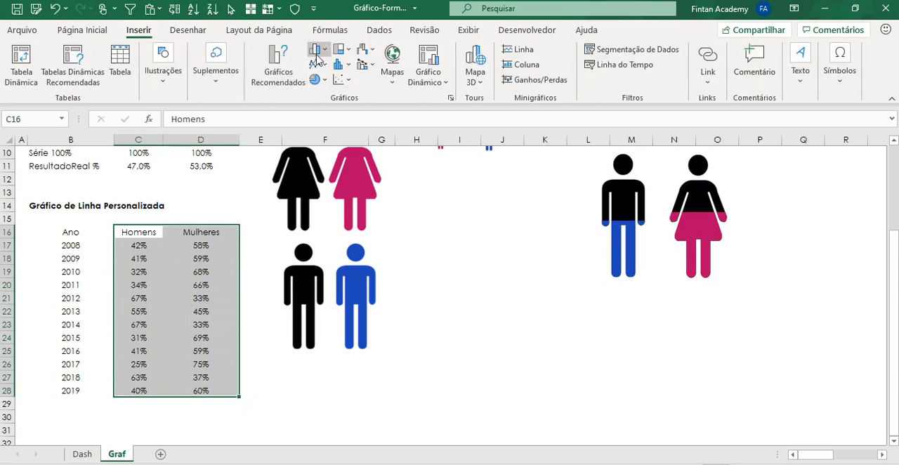
{"action": "left_click", "coordinate": [315, 65]}
{"action": "left_click", "coordinate": [323, 110]}
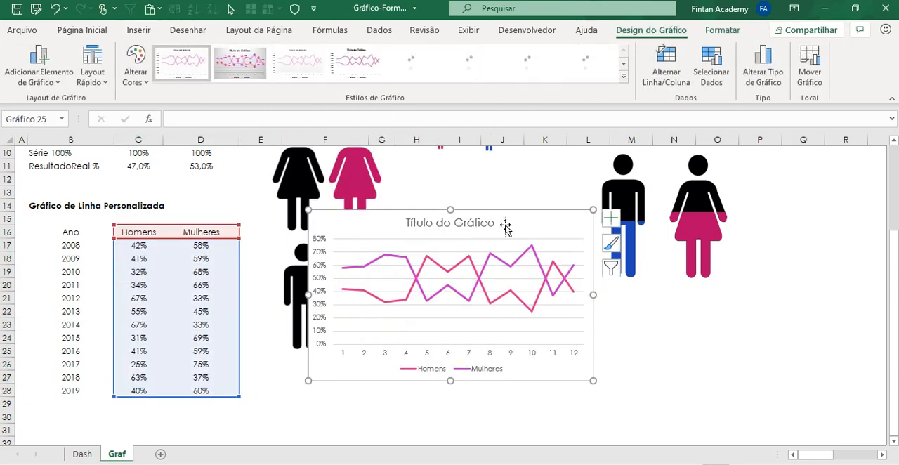
Step: Move the line chart below the man and woman figures chart and widen it on both sides
{"action": "left_click_drag", "start_coordinate": [504, 226], "coordinate": [657, 257]}
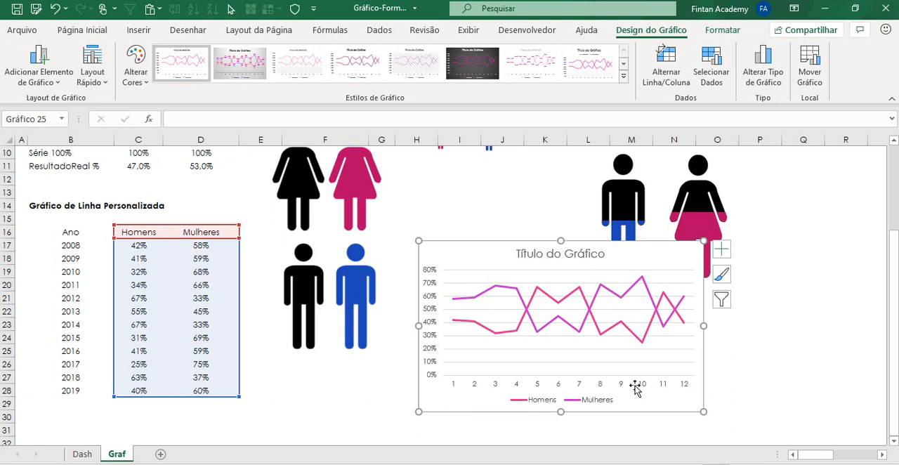
{"action": "scroll", "coordinate": [463, 235], "scroll_direction": "down", "scroll_amount": 1}
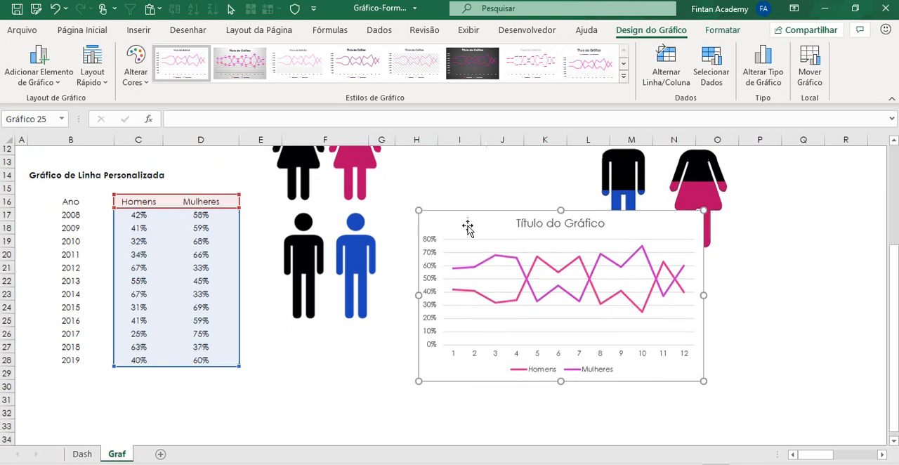
{"action": "left_click_drag", "start_coordinate": [472, 210], "coordinate": [501, 265]}
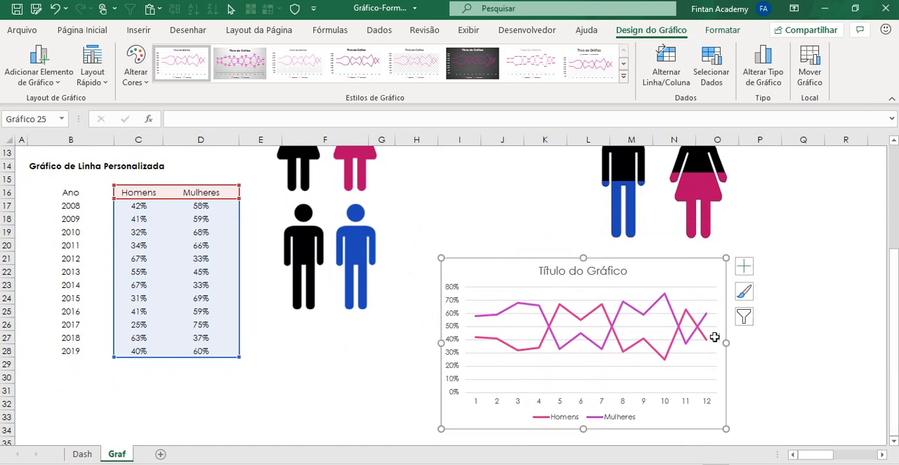
{"action": "left_click_drag", "start_coordinate": [726, 343], "coordinate": [803, 343]}
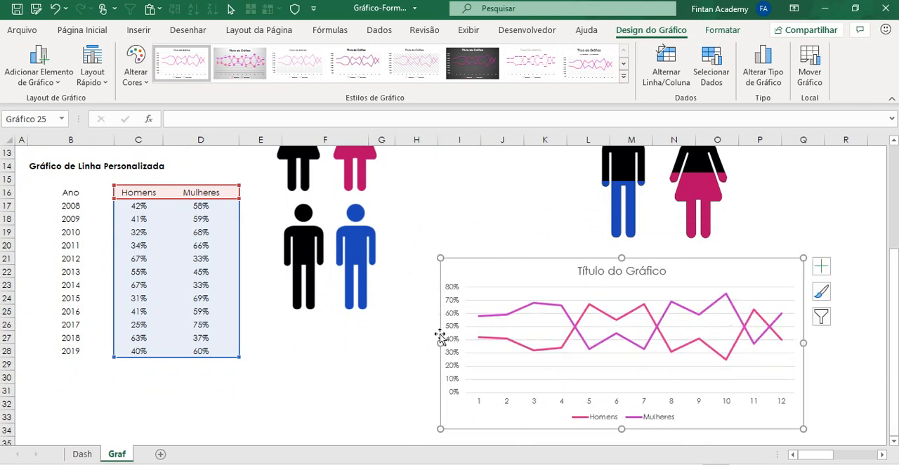
{"action": "left_click_drag", "start_coordinate": [440, 342], "coordinate": [419, 342]}
Step: Copy the small pink woman figure from the Imagens Marcadores/Graf Linha area
{"action": "scroll", "coordinate": [459, 257], "scroll_direction": "up", "scroll_amount": 3}
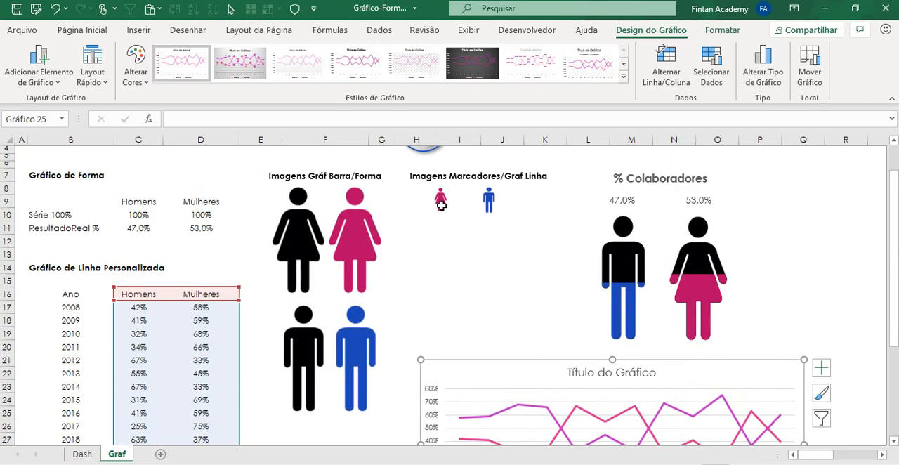
{"action": "left_click", "coordinate": [440, 198]}
{"action": "left_click", "coordinate": [490, 204]}
{"action": "left_click", "coordinate": [439, 200]}
{"action": "scroll", "coordinate": [483, 273], "scroll_direction": "down", "scroll_amount": 2}
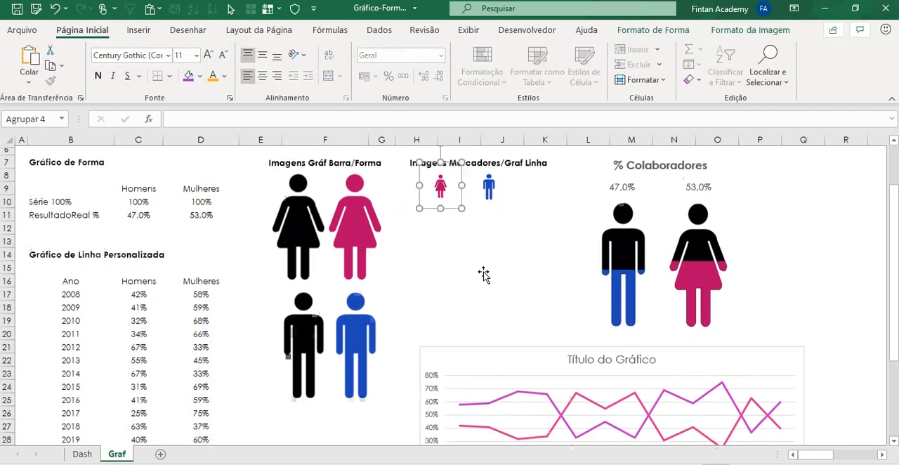
{"action": "scroll", "coordinate": [484, 271], "scroll_direction": "down", "scroll_amount": 1}
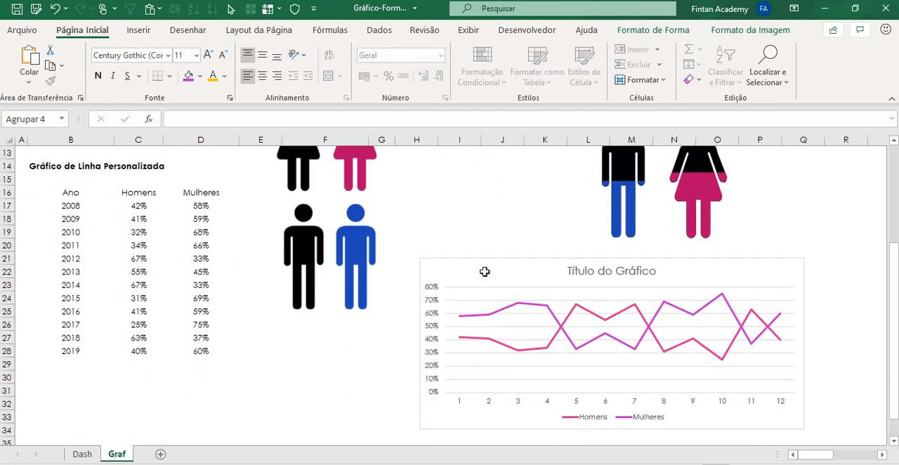
{"action": "scroll", "coordinate": [483, 285], "scroll_direction": "up", "scroll_amount": 3}
{"action": "scroll", "coordinate": [484, 284], "scroll_direction": "down", "scroll_amount": 4}
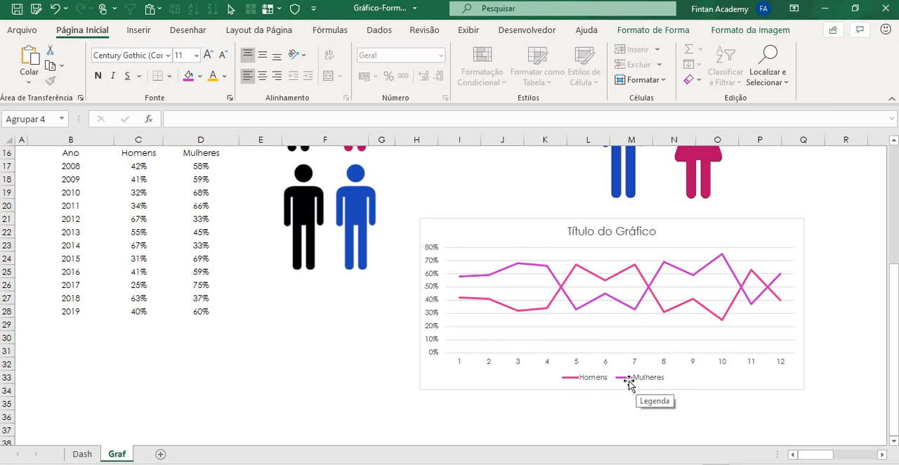
{"action": "scroll", "coordinate": [545, 315], "scroll_direction": "up", "scroll_amount": 5}
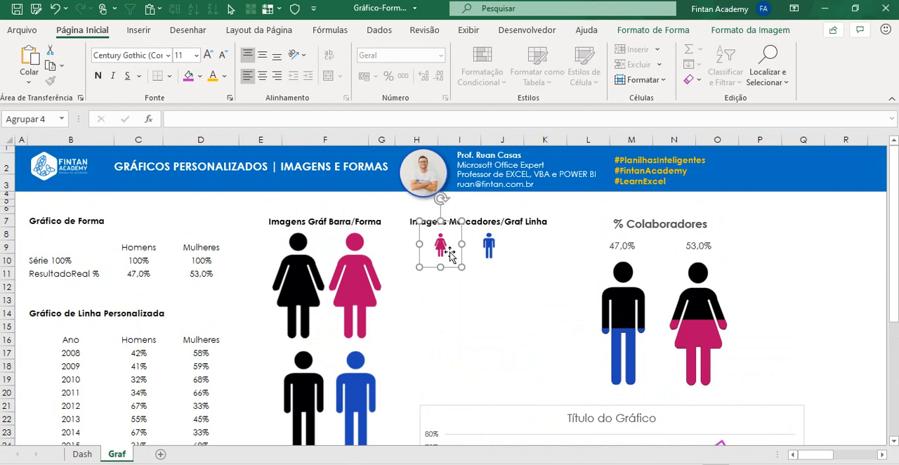
{"action": "scroll", "coordinate": [491, 267], "scroll_direction": "down", "scroll_amount": 4}
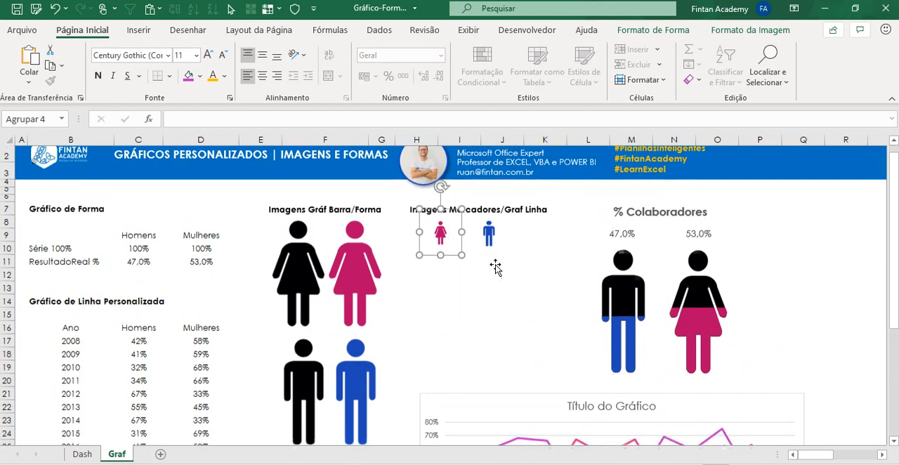
Step: Open the formatting options of the Mulheres line and switch its markers to the built-in (Interno) option
{"action": "mouse_move", "coordinate": [502, 316]}
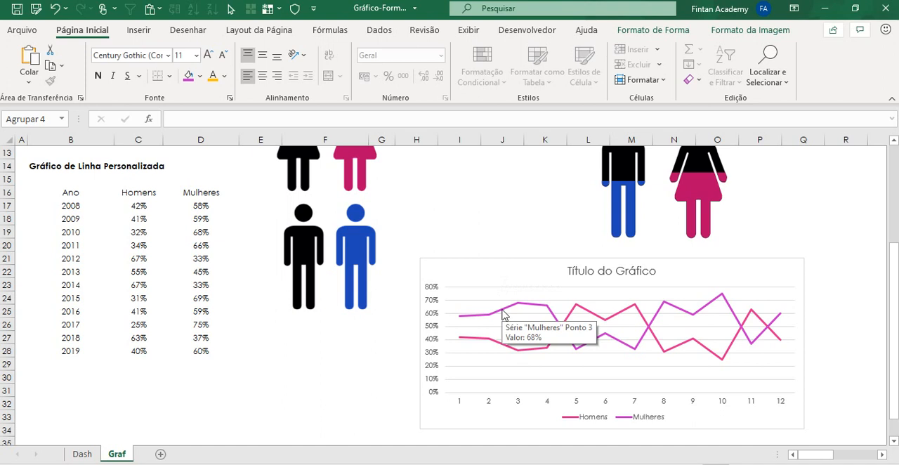
{"action": "left_click", "coordinate": [503, 315]}
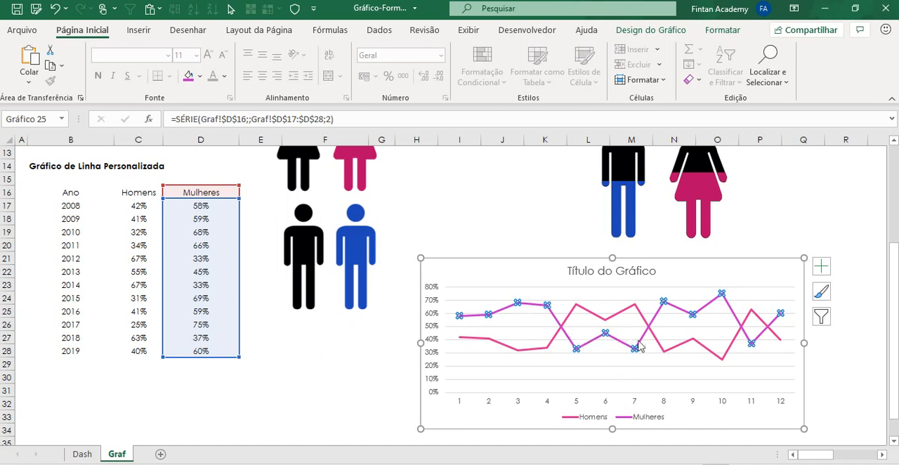
{"action": "right_click", "coordinate": [542, 313]}
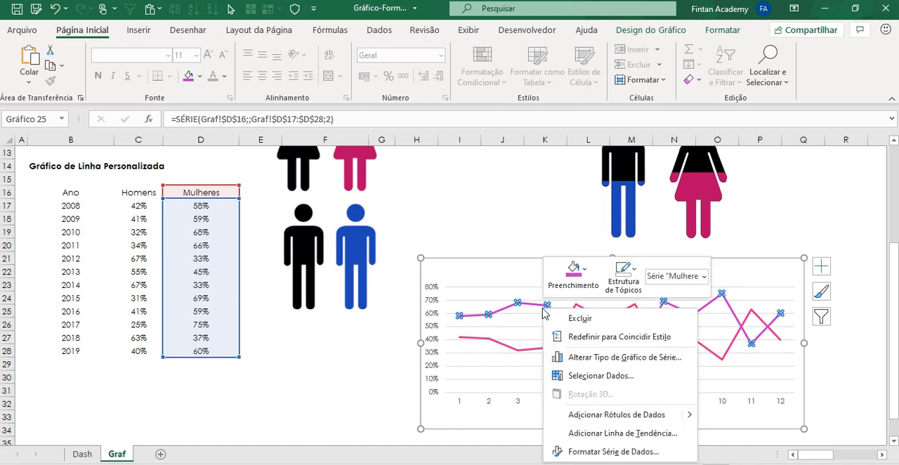
{"action": "left_click", "coordinate": [607, 450]}
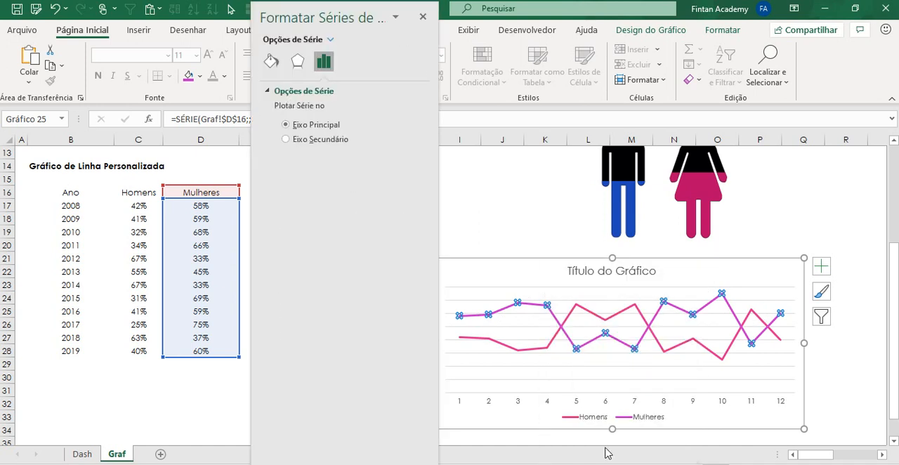
{"action": "left_click_drag", "start_coordinate": [370, 30], "coordinate": [278, 40]}
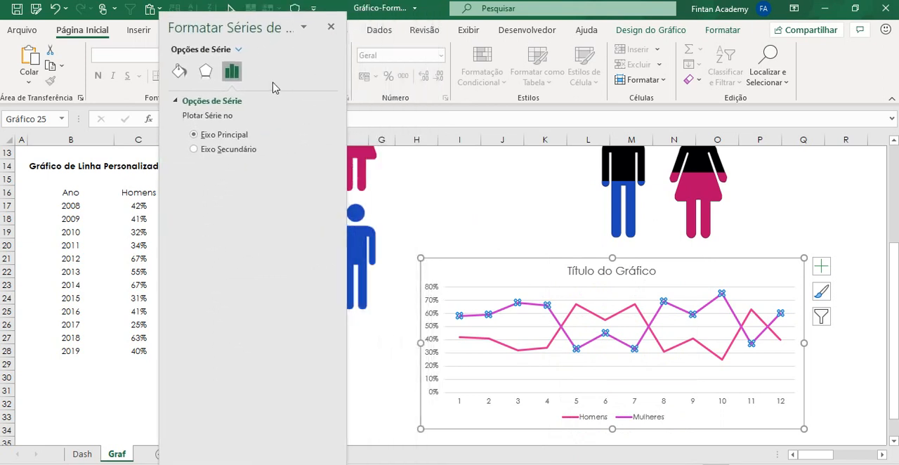
{"action": "left_click", "coordinate": [180, 71]}
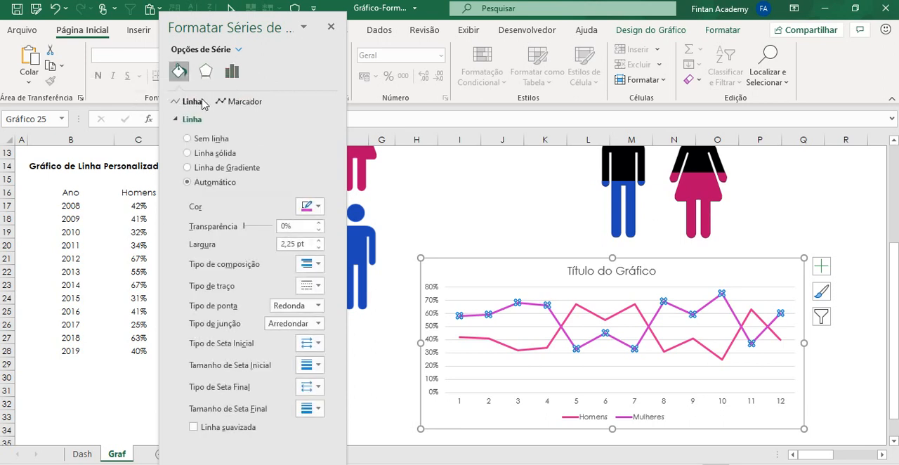
{"action": "left_click", "coordinate": [235, 104]}
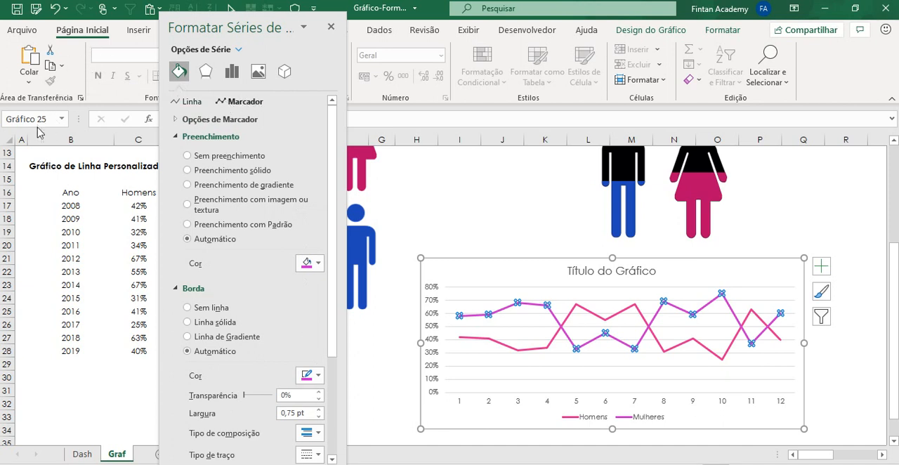
{"action": "left_click", "coordinate": [186, 119]}
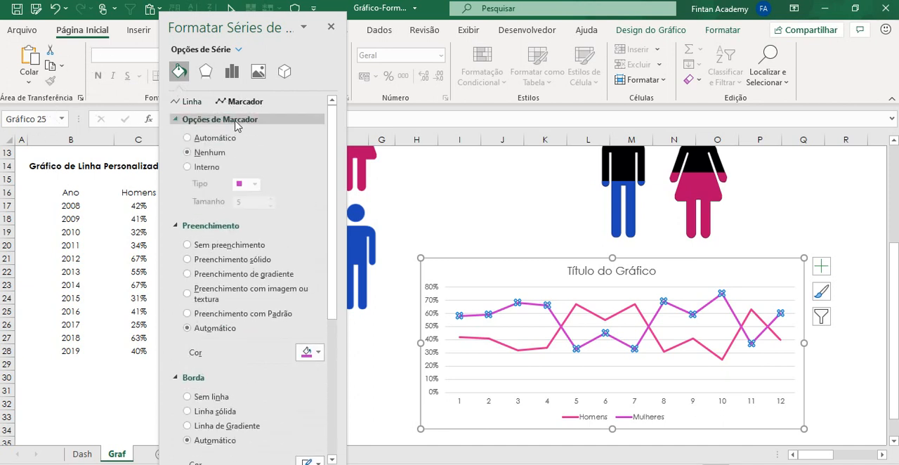
{"action": "left_click", "coordinate": [187, 167]}
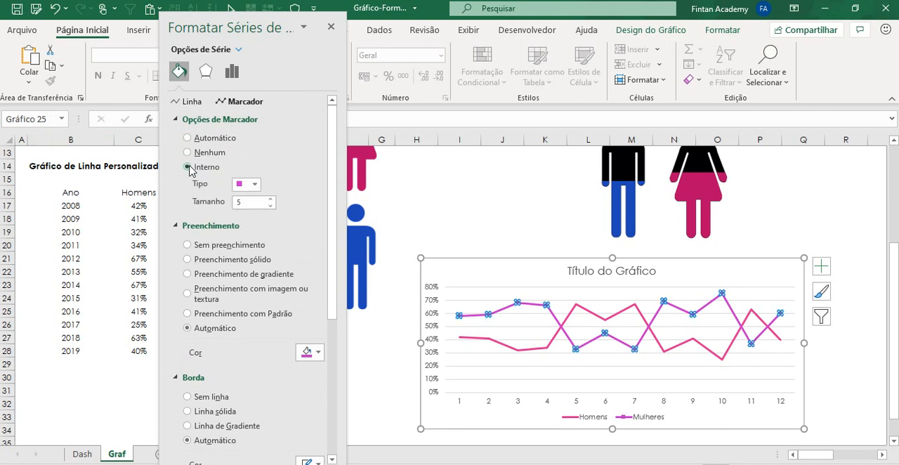
Step: Enlarge the Mulheres markers to size 18 and keep the square marker type
{"action": "left_click", "coordinate": [270, 199]}
{"action": "left_click", "coordinate": [275, 199]}
{"action": "left_click", "coordinate": [274, 199]}
{"action": "left_click", "coordinate": [274, 199]}
{"action": "left_click", "coordinate": [274, 200]}
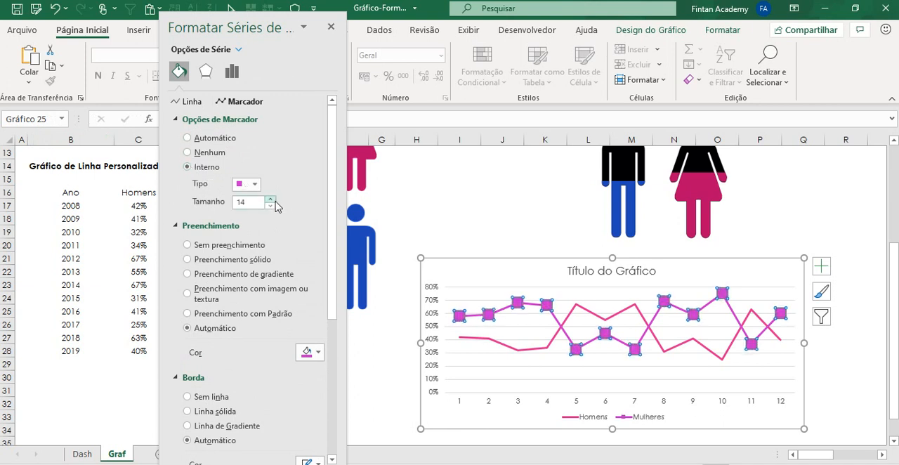
{"action": "left_click", "coordinate": [274, 199]}
{"action": "left_click", "coordinate": [275, 199]}
{"action": "left_click", "coordinate": [274, 199]}
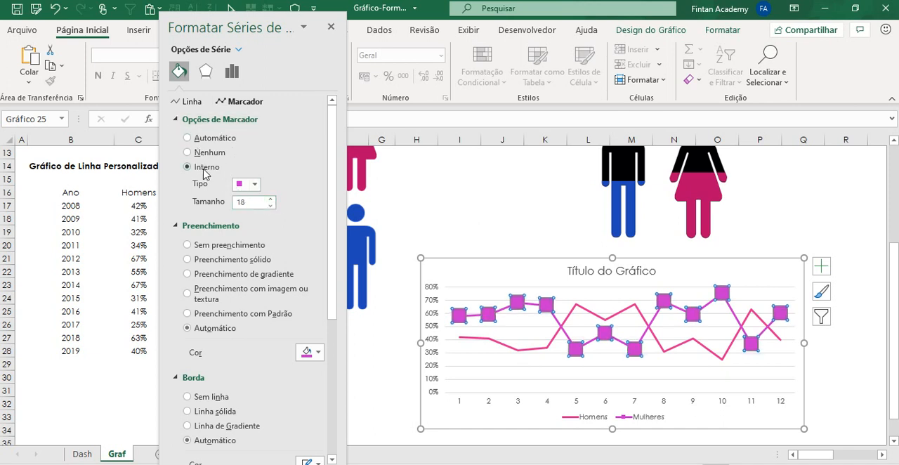
{"action": "left_click", "coordinate": [245, 187]}
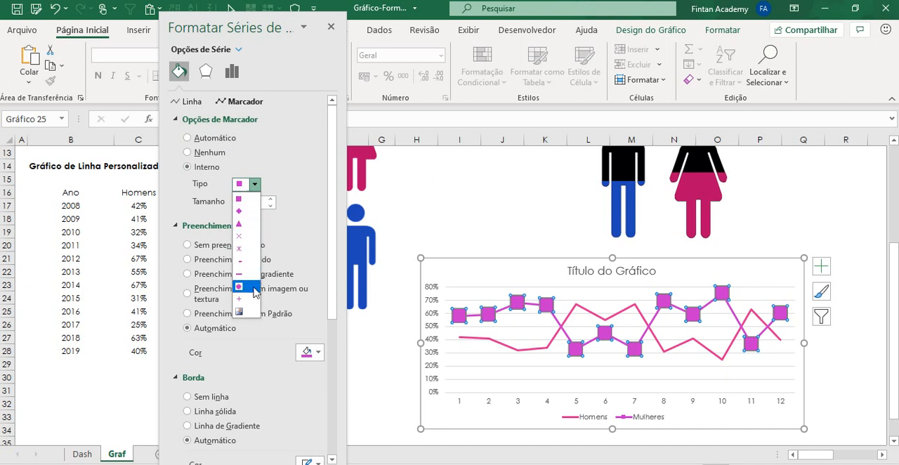
{"action": "left_click", "coordinate": [251, 199]}
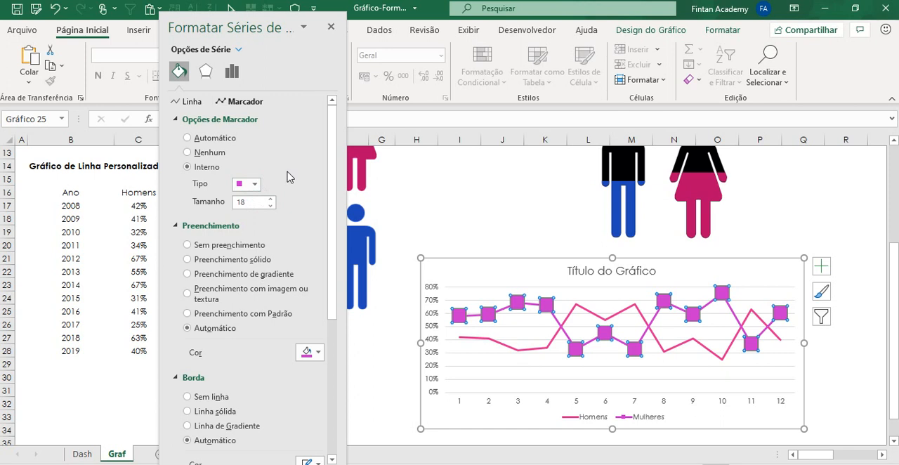
Step: Fill the Mulheres markers with the copied pink woman picture from the clipboard
{"action": "scroll", "coordinate": [291, 184], "scroll_direction": "down", "scroll_amount": 1}
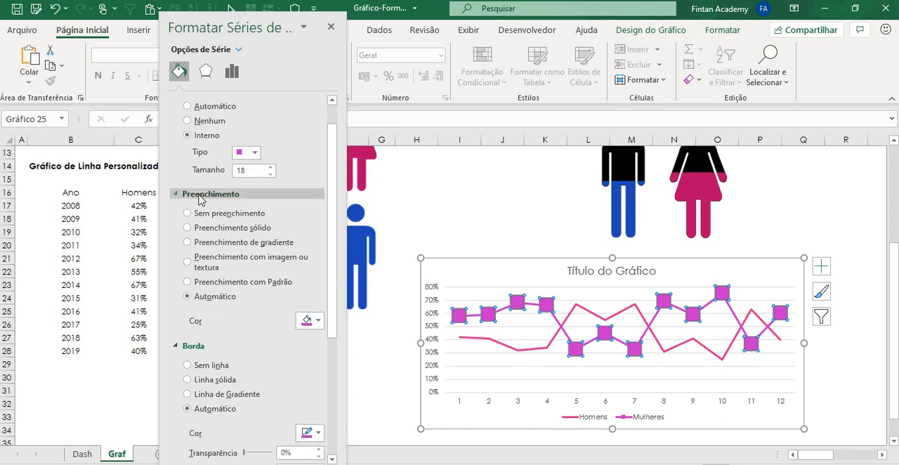
{"action": "left_click", "coordinate": [219, 268]}
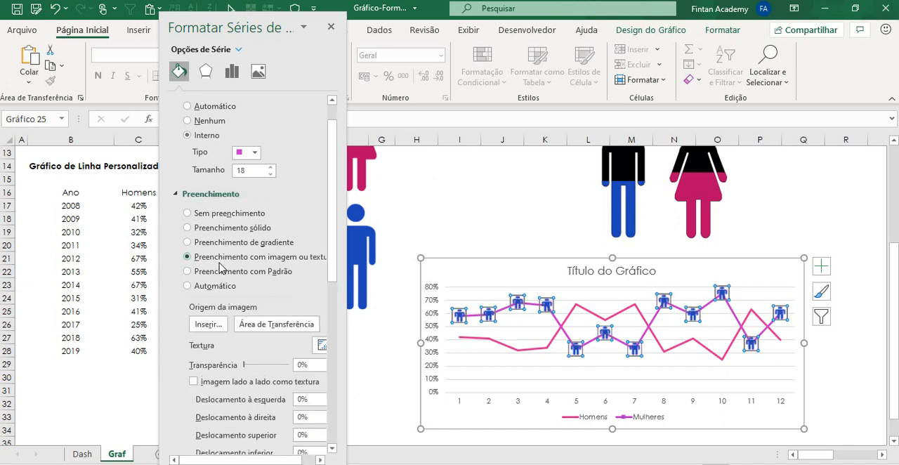
{"action": "left_click", "coordinate": [266, 328]}
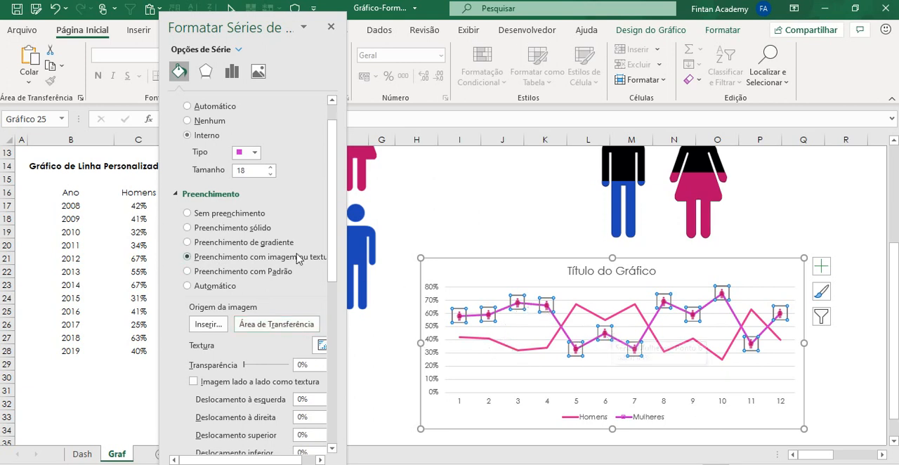
Step: Increase the size of the woman-shaped Mulheres markers to 30
{"action": "left_click", "coordinate": [270, 168]}
{"action": "left_click", "coordinate": [271, 169]}
{"action": "left_click", "coordinate": [271, 169]}
{"action": "left_click", "coordinate": [270, 169]}
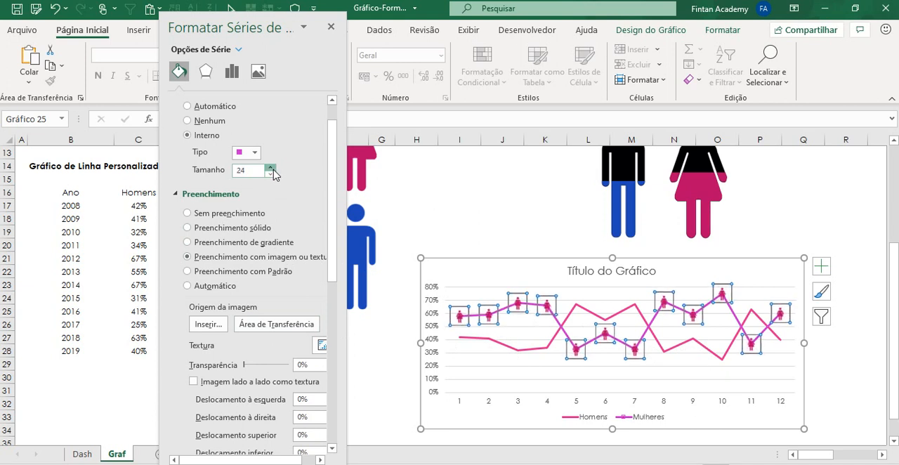
{"action": "left_click", "coordinate": [270, 168]}
{"action": "left_click", "coordinate": [270, 169]}
{"action": "left_click", "coordinate": [270, 168]}
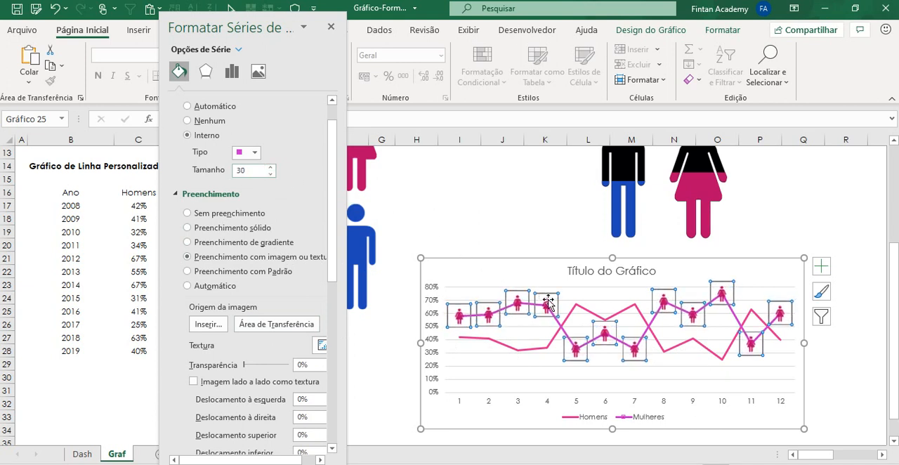
{"action": "mouse_move", "coordinate": [556, 310]}
{"action": "scroll", "coordinate": [250, 241], "scroll_direction": "up", "scroll_amount": 1}
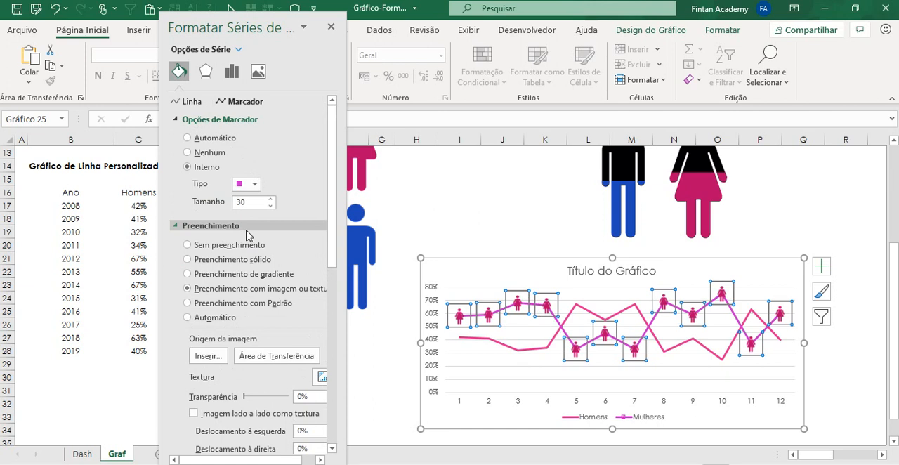
Step: Set the Mulheres line to a width of 1,75 pt and a darker pink theme colour
{"action": "left_click", "coordinate": [188, 103]}
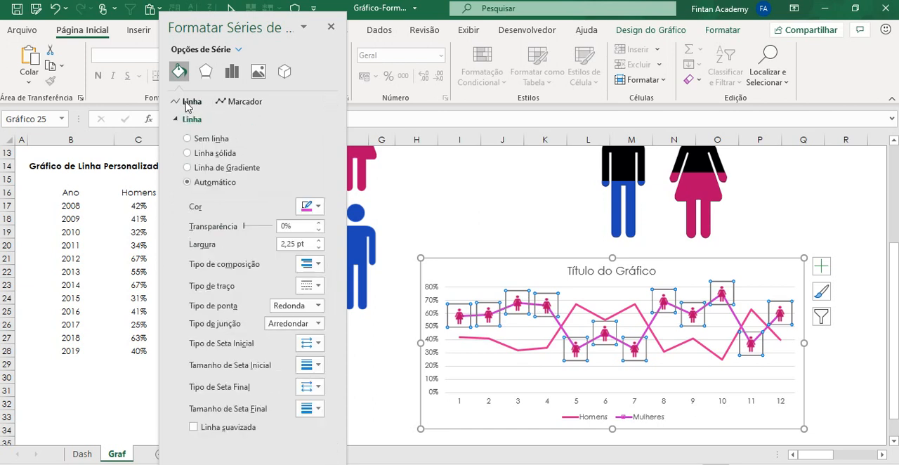
{"action": "left_click", "coordinate": [318, 247]}
{"action": "left_click", "coordinate": [318, 247]}
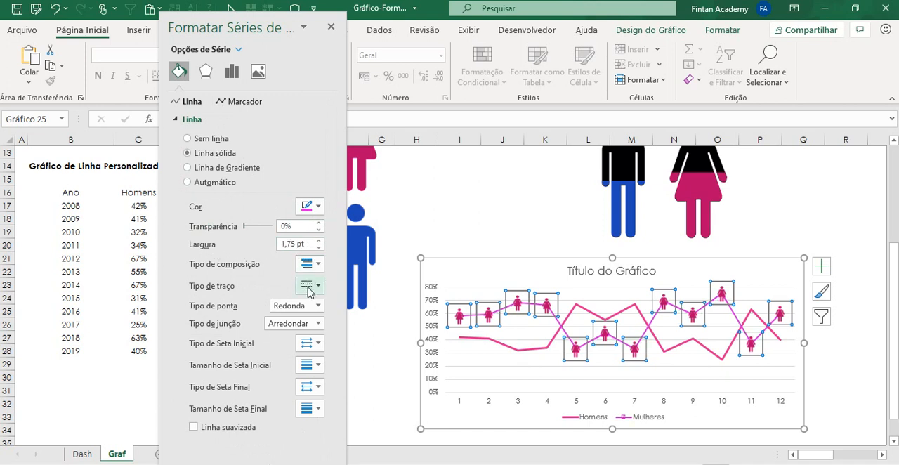
{"action": "left_click", "coordinate": [311, 206]}
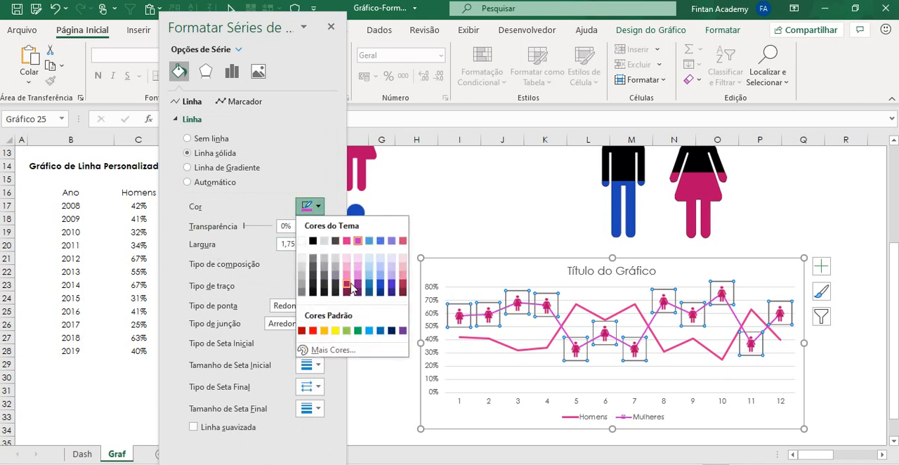
{"action": "left_click", "coordinate": [357, 276]}
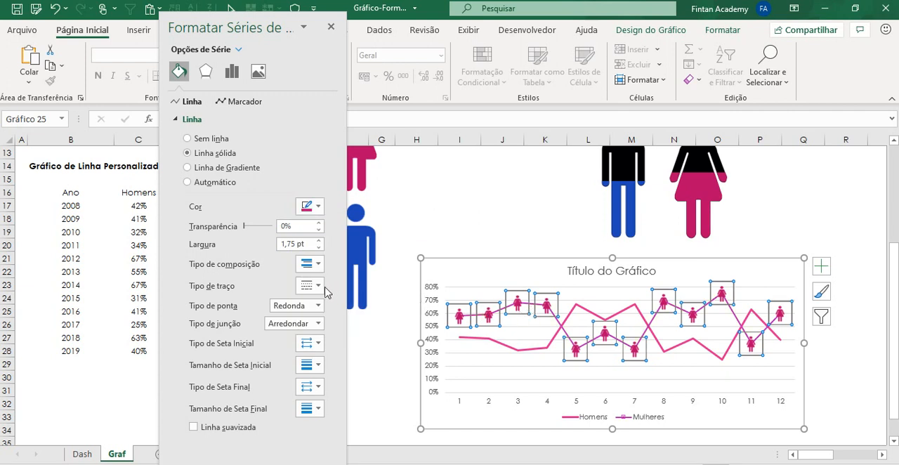
Step: Change the Mulheres line from solid to a dashed style with short dashes
{"action": "left_click", "coordinate": [317, 285]}
{"action": "left_click", "coordinate": [321, 312]}
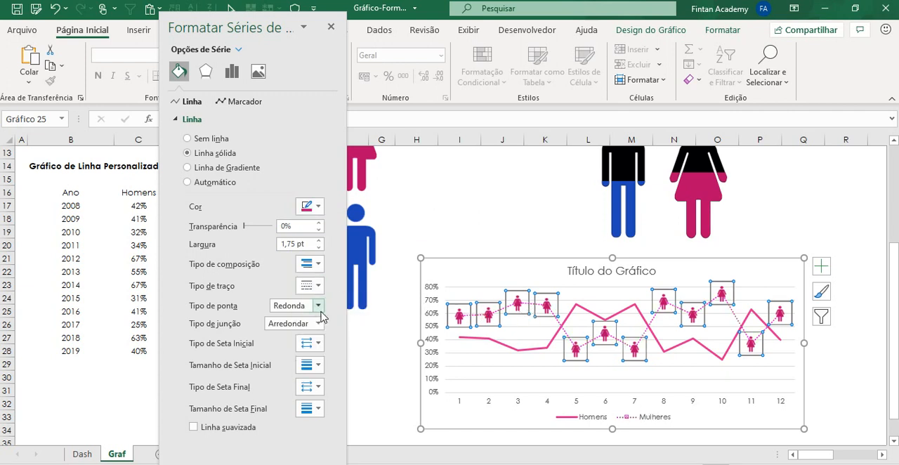
{"action": "left_click", "coordinate": [318, 286]}
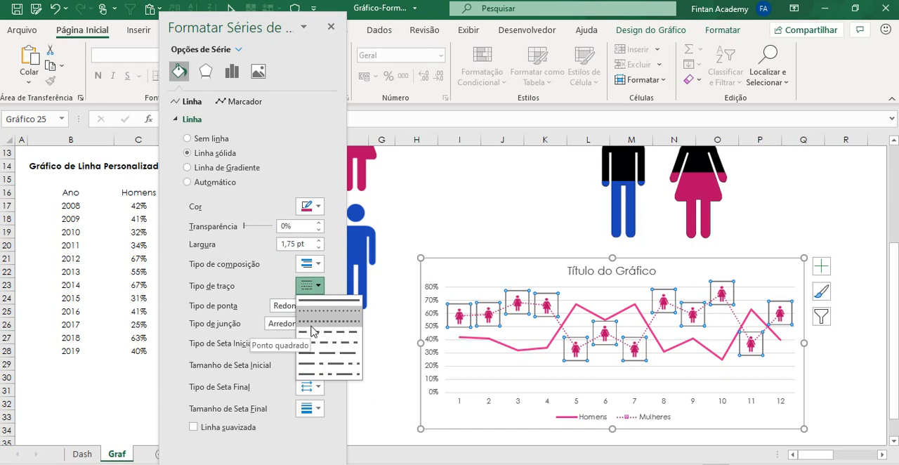
{"action": "left_click", "coordinate": [312, 331]}
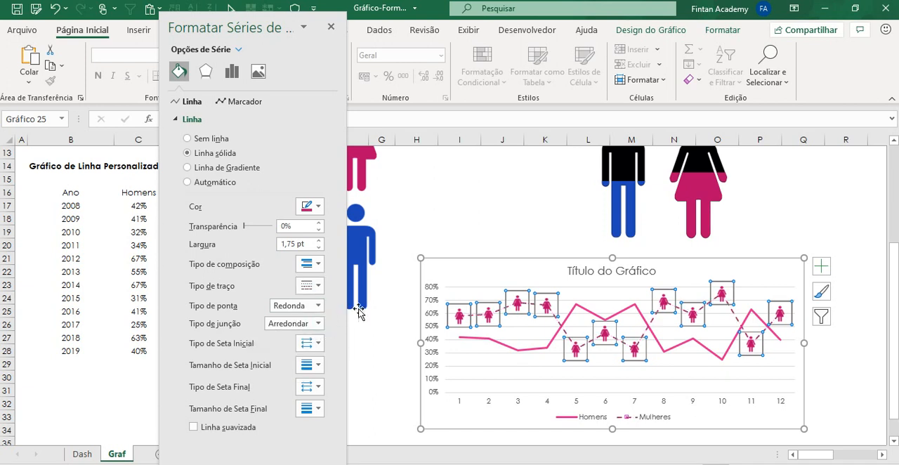
{"action": "left_click", "coordinate": [496, 238]}
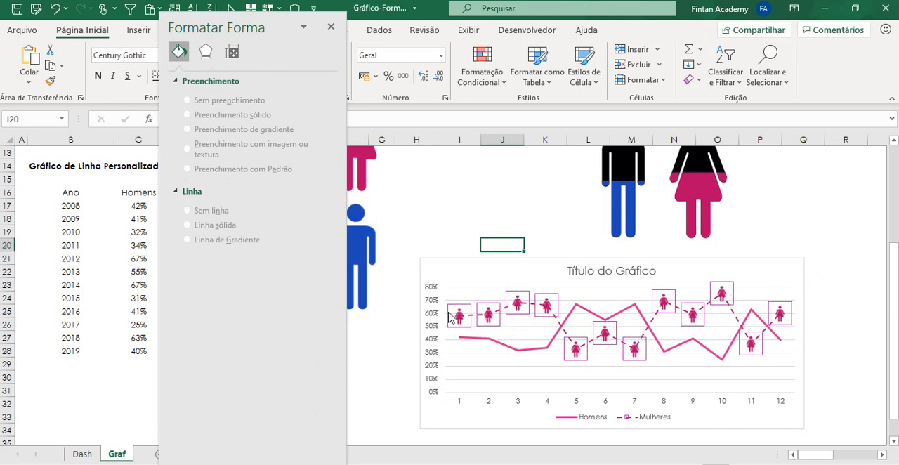
Step: Remove the border around the woman-shaped markers of the Mulheres series by setting it to no line
{"action": "left_click", "coordinate": [499, 313]}
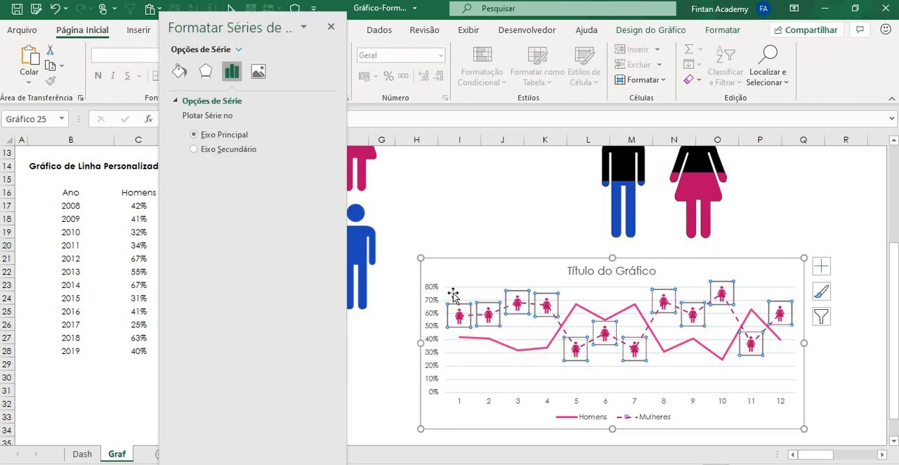
{"action": "left_click", "coordinate": [179, 71]}
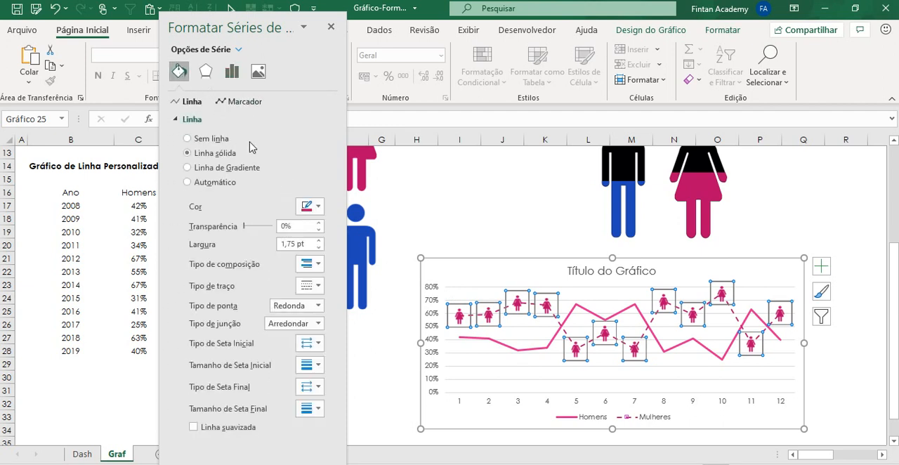
{"action": "left_click", "coordinate": [236, 101]}
{"action": "scroll", "coordinate": [259, 188], "scroll_direction": "down", "scroll_amount": 3}
{"action": "scroll", "coordinate": [260, 188], "scroll_direction": "down", "scroll_amount": 3}
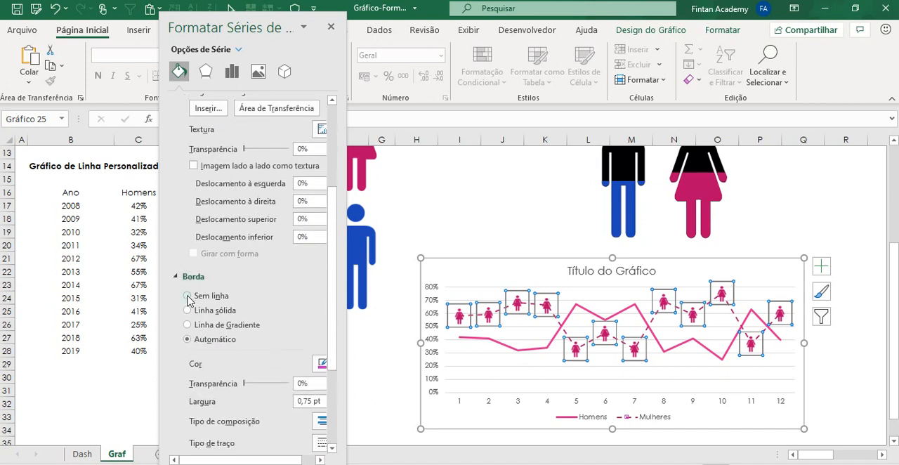
{"action": "left_click", "coordinate": [188, 298]}
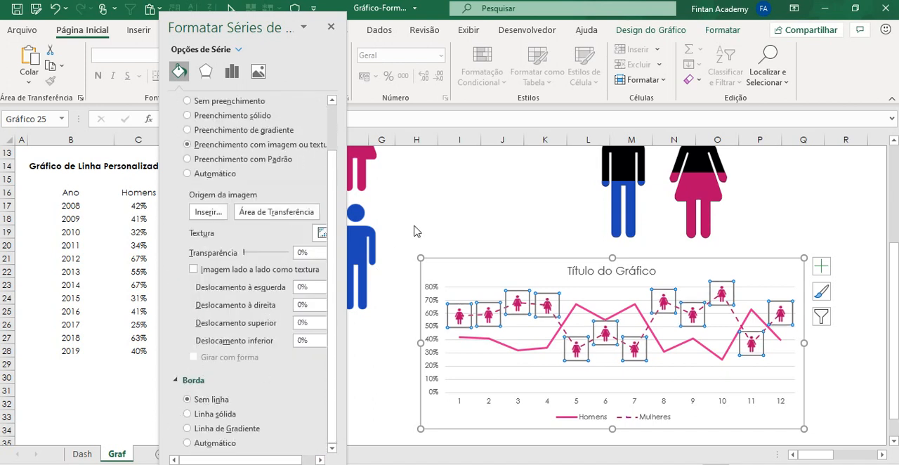
{"action": "left_click", "coordinate": [459, 205]}
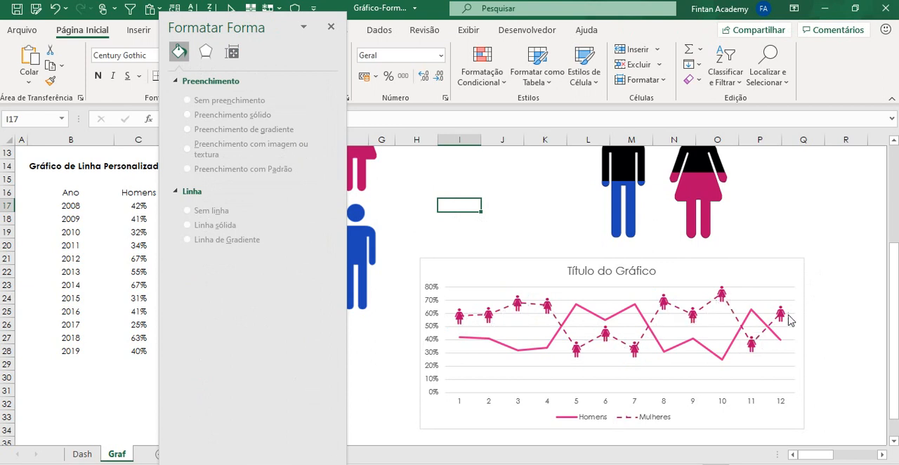
Step: Copy the small blue man picture from the marker images above the line chart
{"action": "mouse_move", "coordinate": [502, 350]}
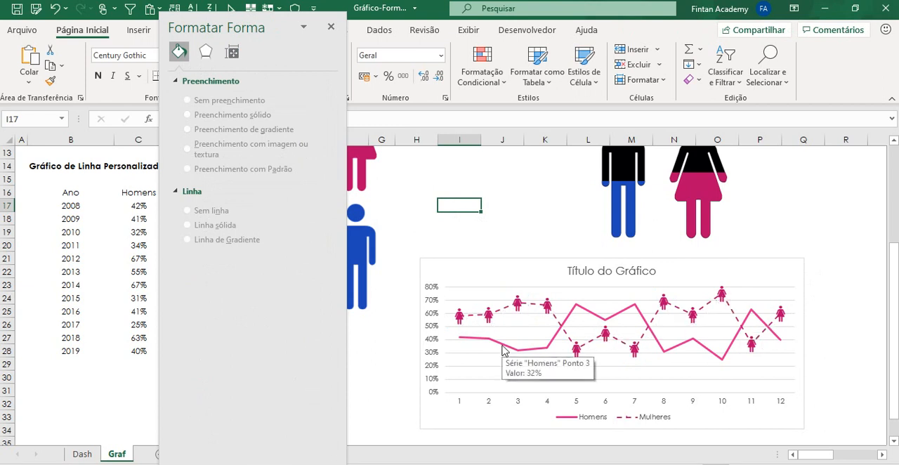
{"action": "left_click", "coordinate": [502, 350]}
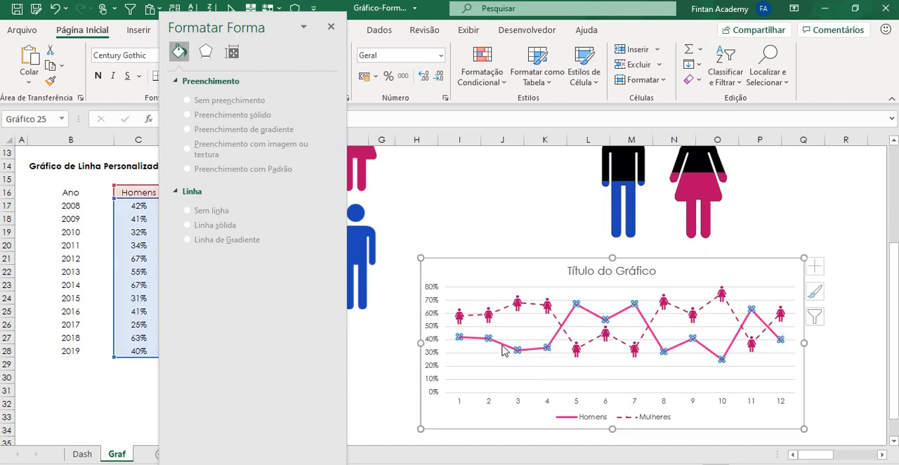
{"action": "scroll", "coordinate": [442, 248], "scroll_direction": "up", "scroll_amount": 2}
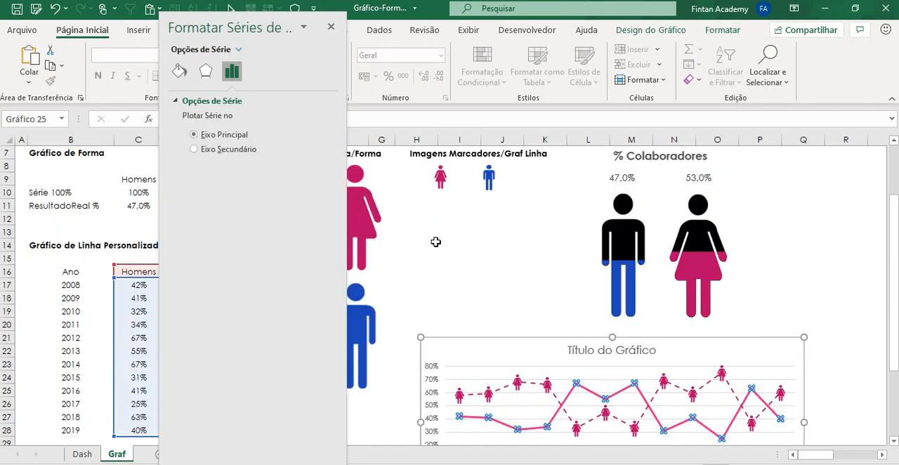
{"action": "left_click", "coordinate": [489, 179]}
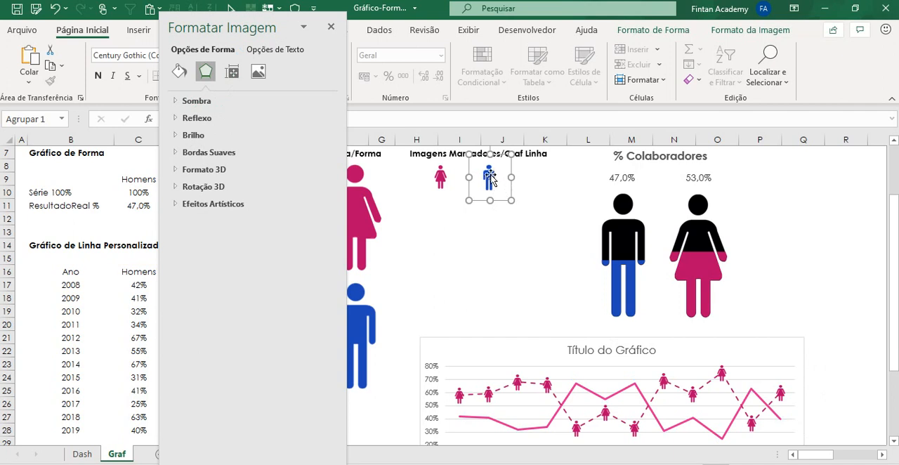
{"action": "scroll", "coordinate": [519, 207], "scroll_direction": "down", "scroll_amount": 3}
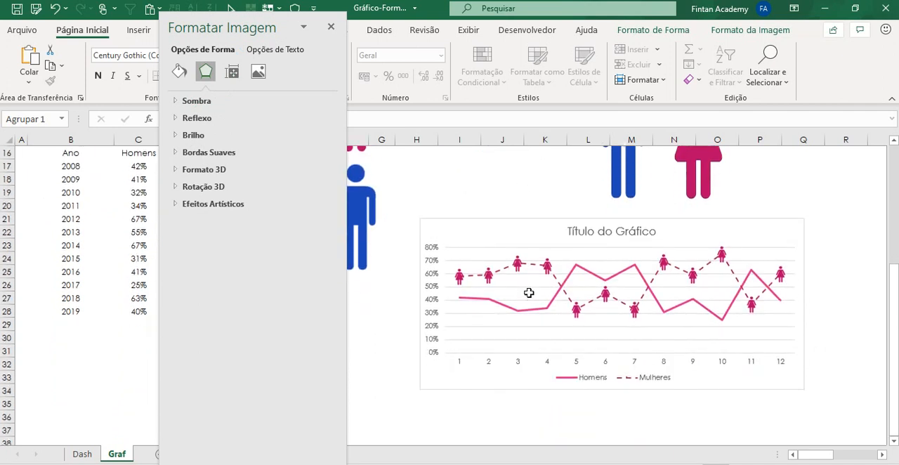
Step: Fill the markers of the Homens series with the copied blue man picture from the clipboard
{"action": "left_click", "coordinate": [527, 310]}
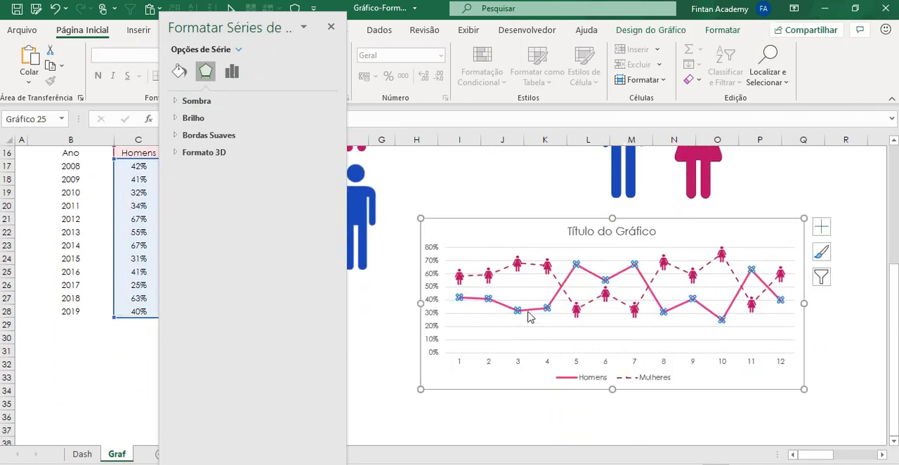
{"action": "right_click", "coordinate": [527, 316]}
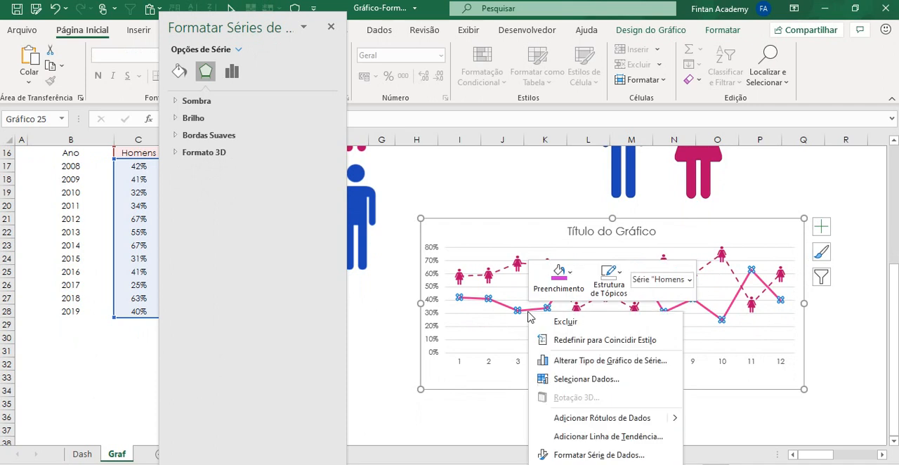
{"action": "left_click", "coordinate": [577, 456]}
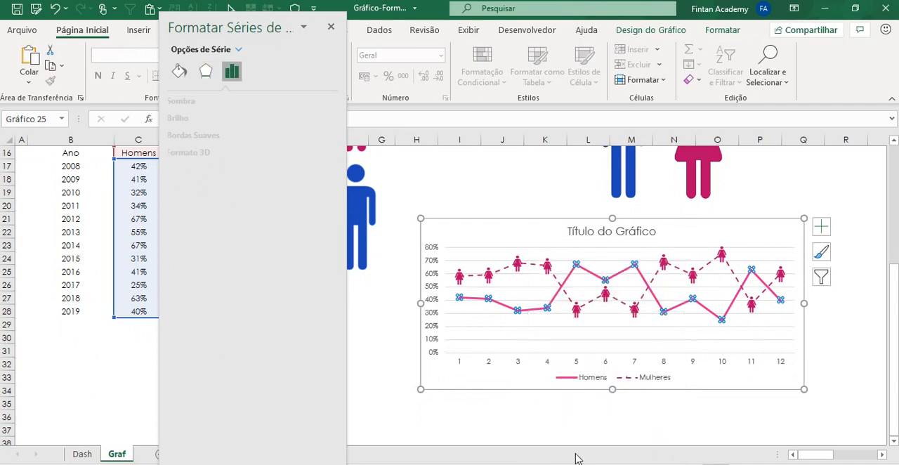
{"action": "left_click", "coordinate": [179, 73]}
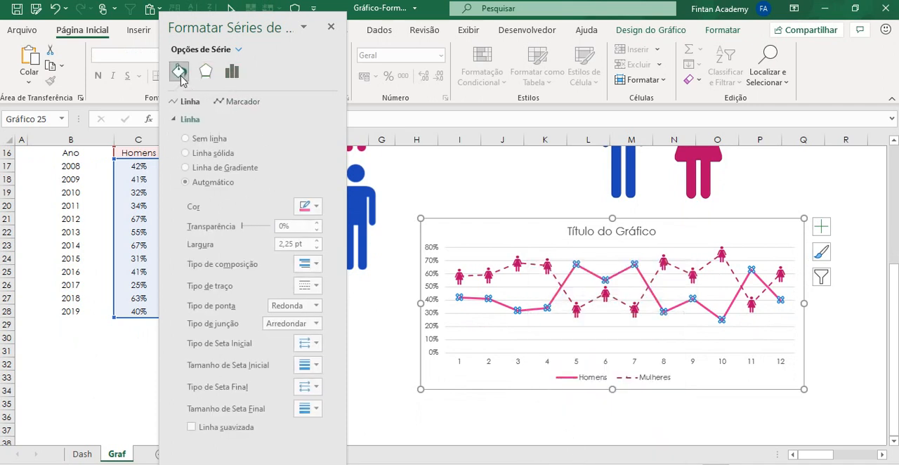
{"action": "left_click", "coordinate": [235, 102]}
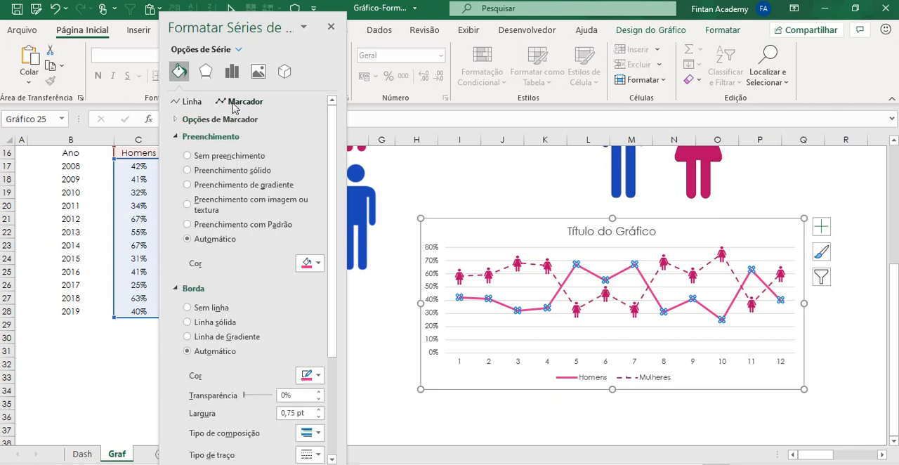
{"action": "left_click", "coordinate": [211, 203]}
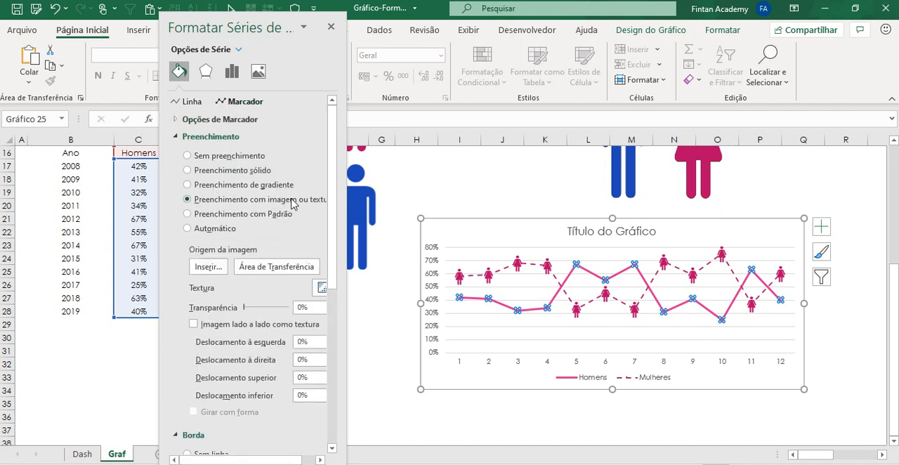
{"action": "left_click", "coordinate": [274, 268]}
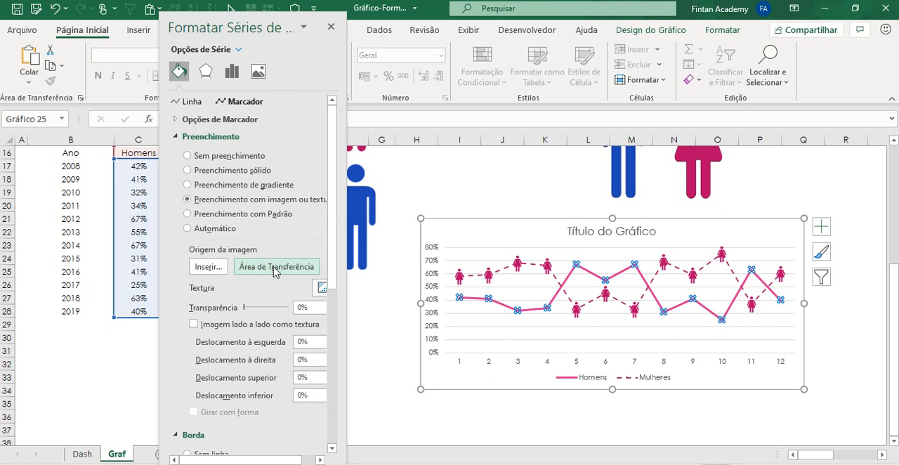
Step: Give the Homens series built-in square markers with a size of 30
{"action": "left_click", "coordinate": [218, 119]}
{"action": "left_click", "coordinate": [206, 168]}
{"action": "left_click", "coordinate": [253, 184]}
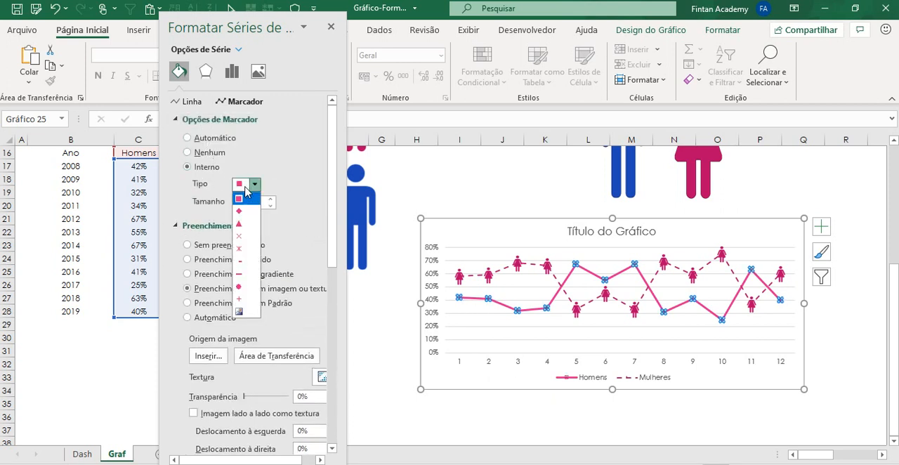
{"action": "left_click", "coordinate": [249, 186]}
{"action": "left_click", "coordinate": [261, 203]}
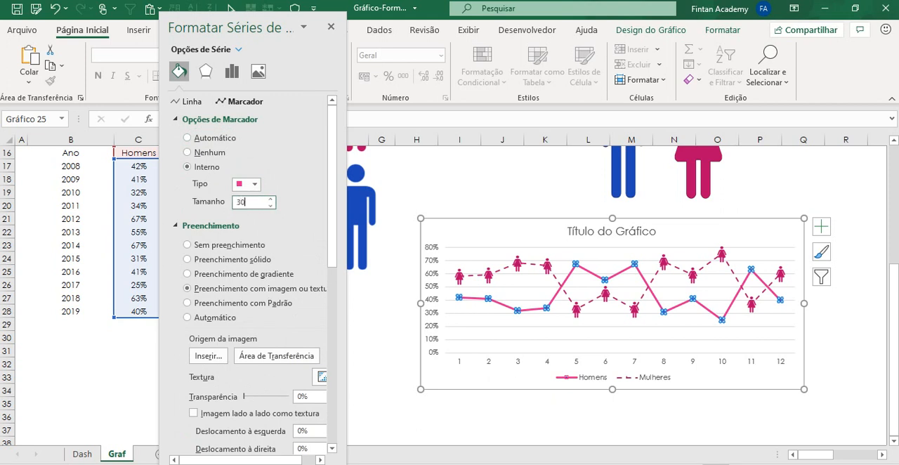
{"action": "type", "text": "30"}
{"action": "key", "text": "Return"}
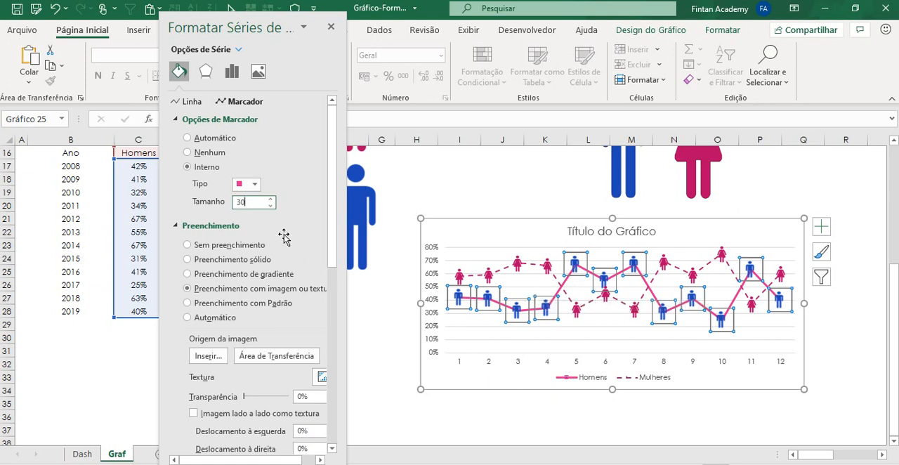
Step: Set the border of the man-shaped Homens markers to no line
{"action": "scroll", "coordinate": [281, 219], "scroll_direction": "down", "scroll_amount": 3}
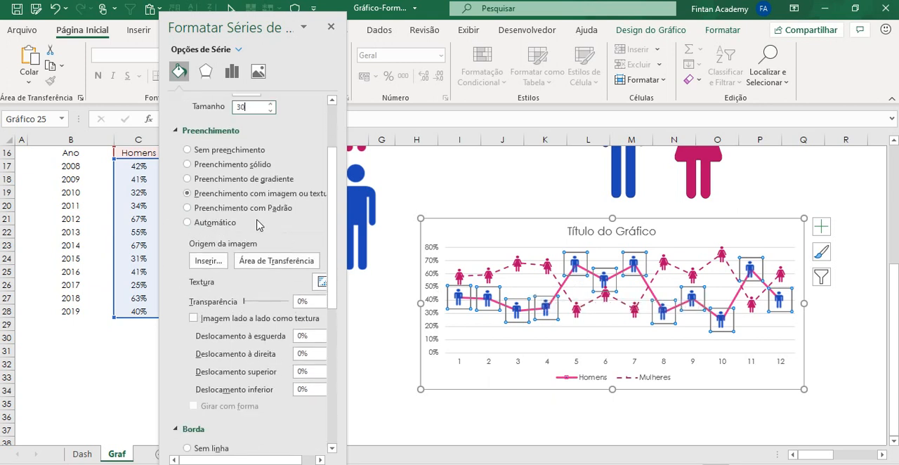
{"action": "scroll", "coordinate": [257, 223], "scroll_direction": "down", "scroll_amount": 3}
{"action": "left_click", "coordinate": [214, 353]}
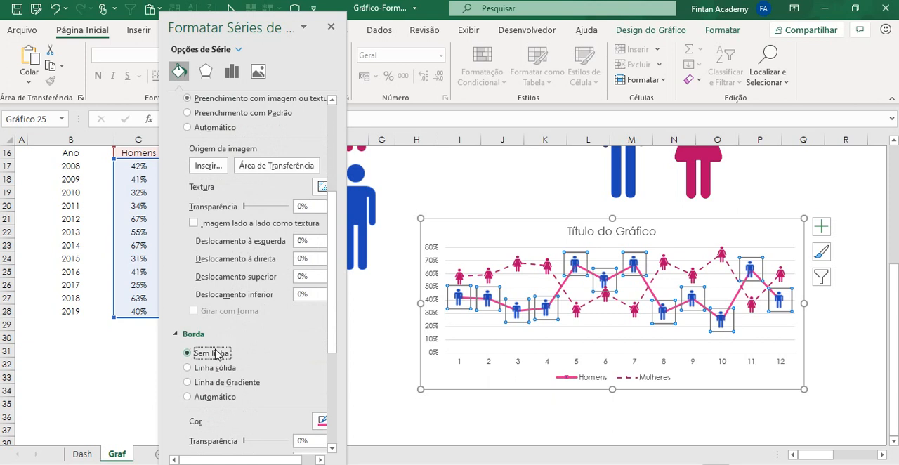
Step: Set the Homens line to a darker blue theme colour with a width of 1,25 pt
{"action": "scroll", "coordinate": [214, 353], "scroll_direction": "up", "scroll_amount": 1}
{"action": "scroll", "coordinate": [274, 275], "scroll_direction": "up", "scroll_amount": 1}
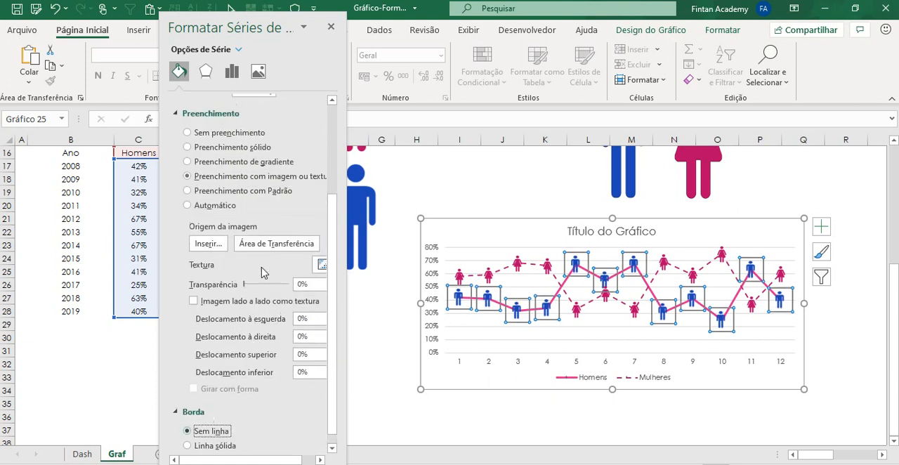
{"action": "scroll", "coordinate": [261, 272], "scroll_direction": "up", "scroll_amount": 3}
{"action": "left_click", "coordinate": [184, 102]}
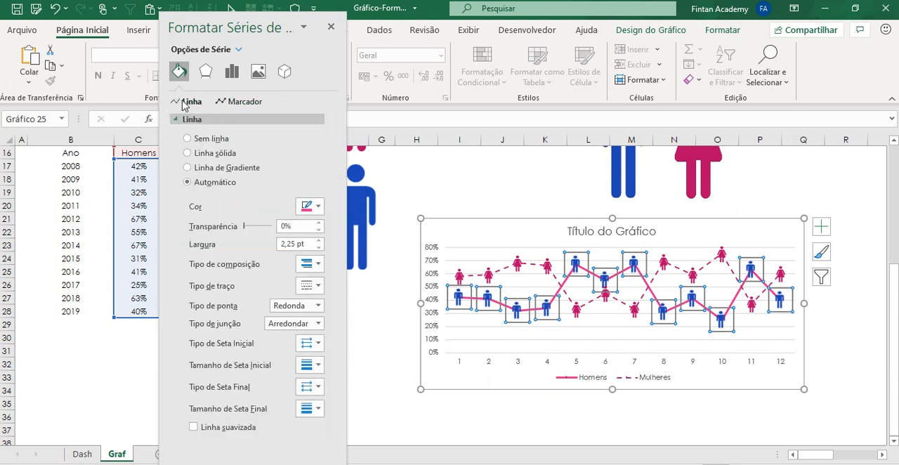
{"action": "left_click", "coordinate": [307, 206]}
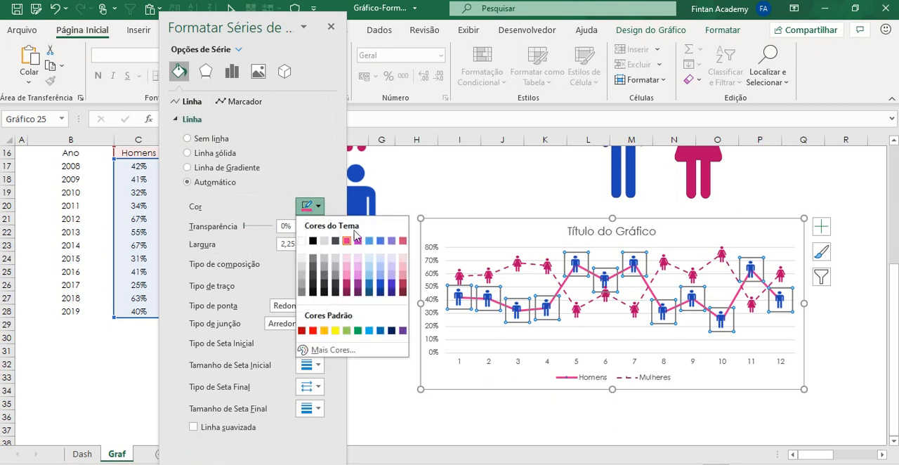
{"action": "left_click", "coordinate": [384, 288]}
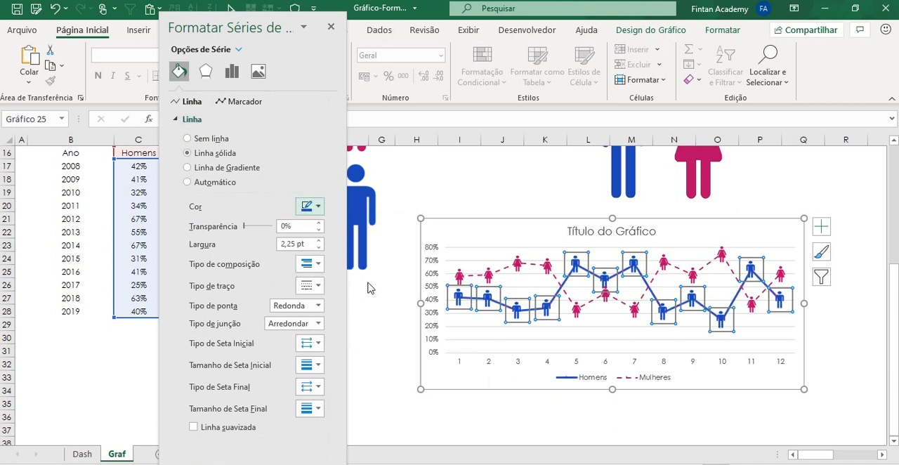
{"action": "left_click", "coordinate": [319, 248]}
{"action": "left_click", "coordinate": [318, 250]}
{"action": "left_click", "coordinate": [318, 250]}
{"action": "left_click", "coordinate": [318, 250]}
Step: Apply a dotted dash style to the Homens line and deselect the chart
{"action": "left_click", "coordinate": [314, 285]}
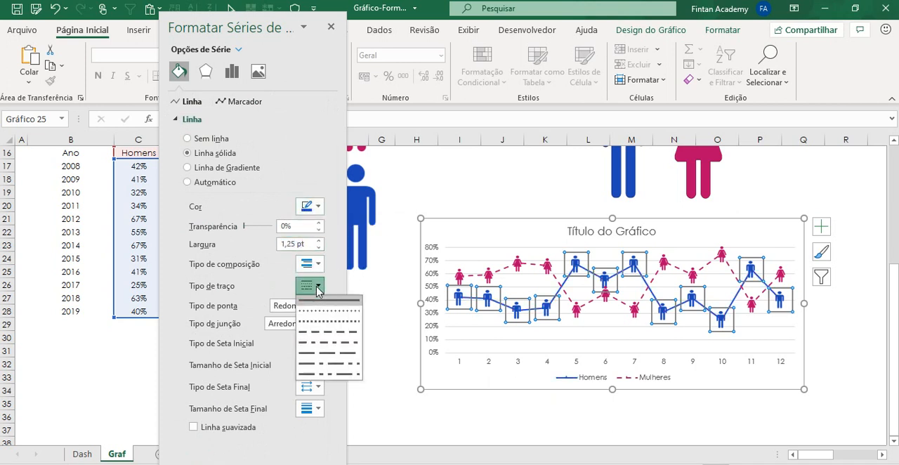
{"action": "left_click", "coordinate": [316, 311]}
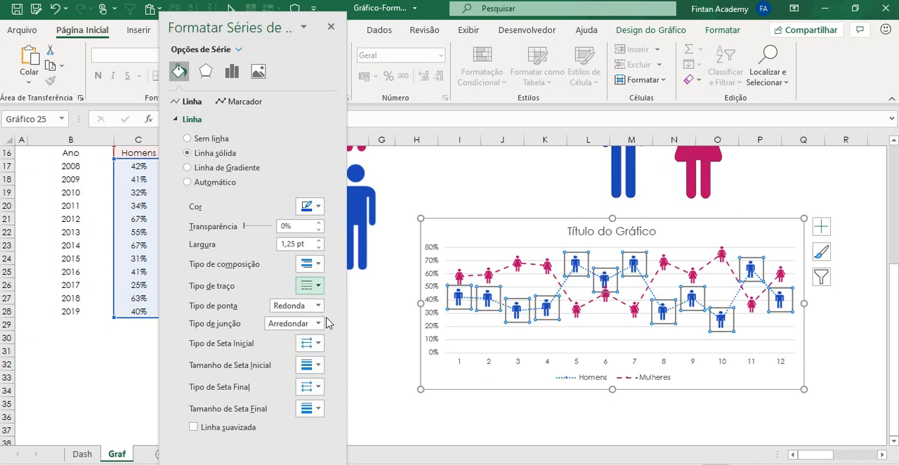
{"action": "left_click", "coordinate": [479, 400]}
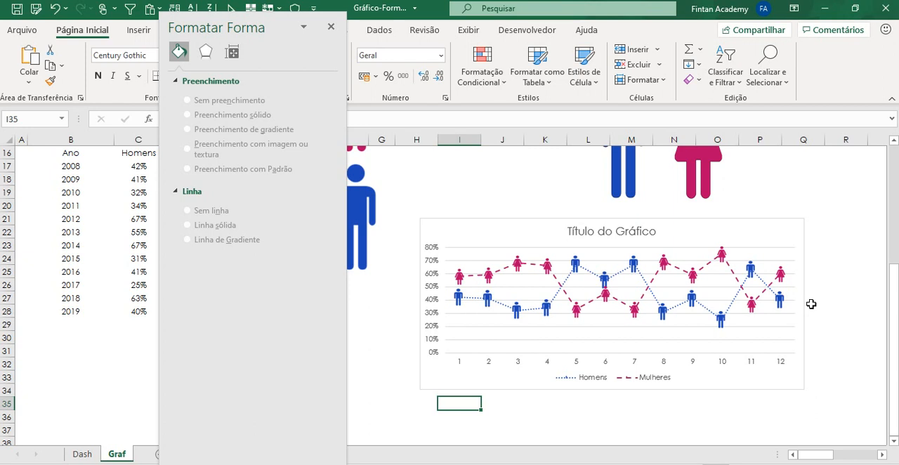
Step: Add data labels to the yearly line chart, deselect it and close the formatting pane
{"action": "left_click", "coordinate": [801, 243]}
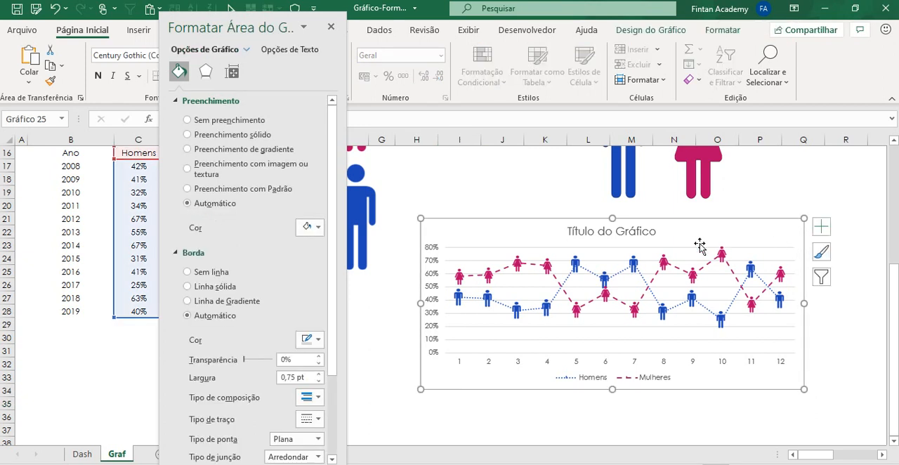
{"action": "left_click", "coordinate": [820, 226]}
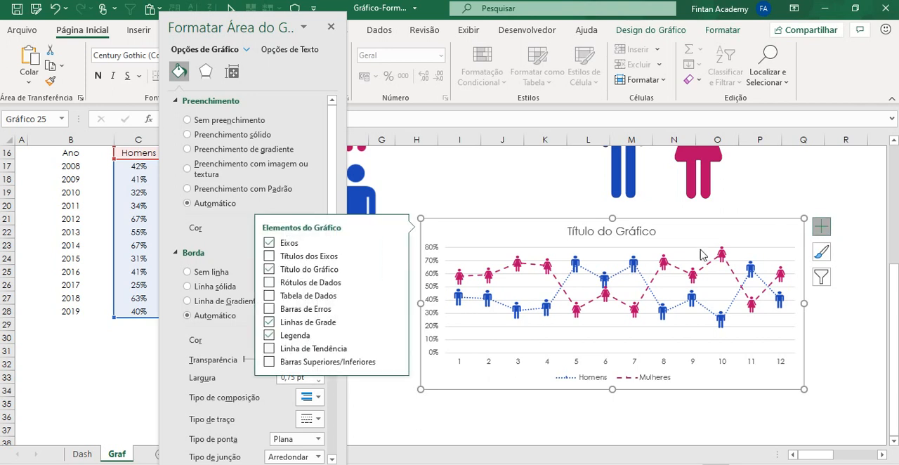
{"action": "left_click", "coordinate": [278, 283]}
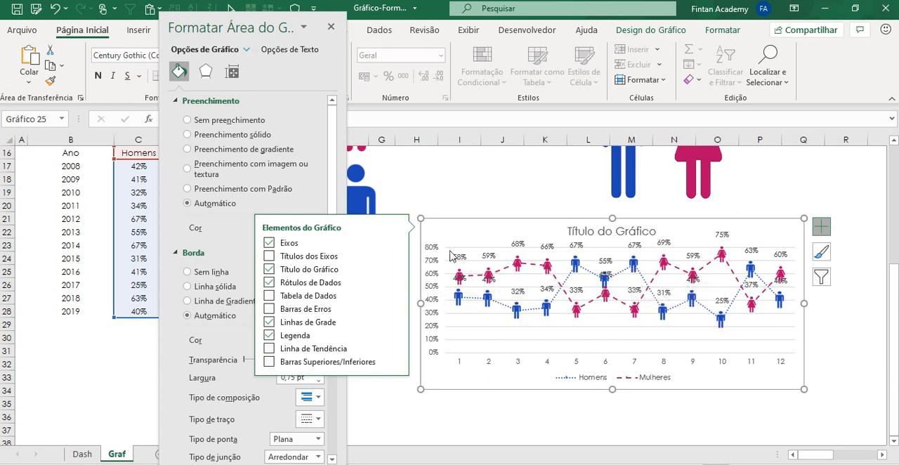
{"action": "left_click", "coordinate": [461, 215]}
{"action": "left_click", "coordinate": [463, 208]}
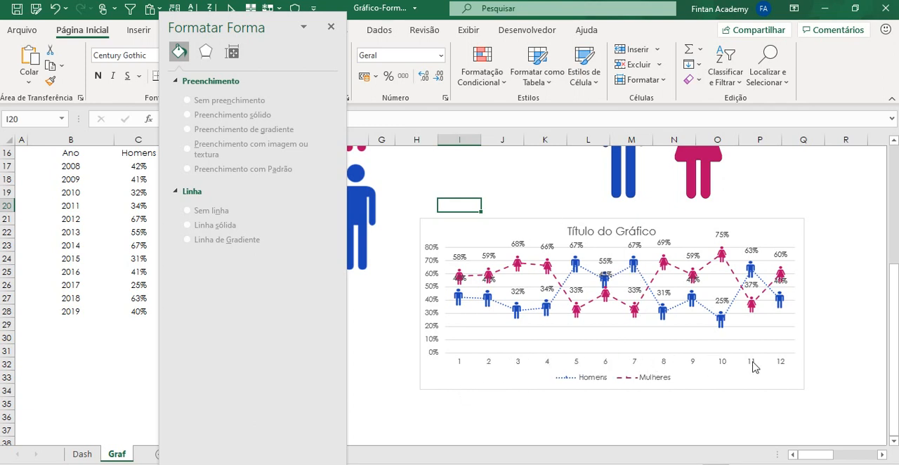
{"action": "left_click", "coordinate": [330, 28]}
Step: Set the line chart's horizontal axis labels to the years in Graf!$B$17:$B$28
{"action": "right_click", "coordinate": [521, 334]}
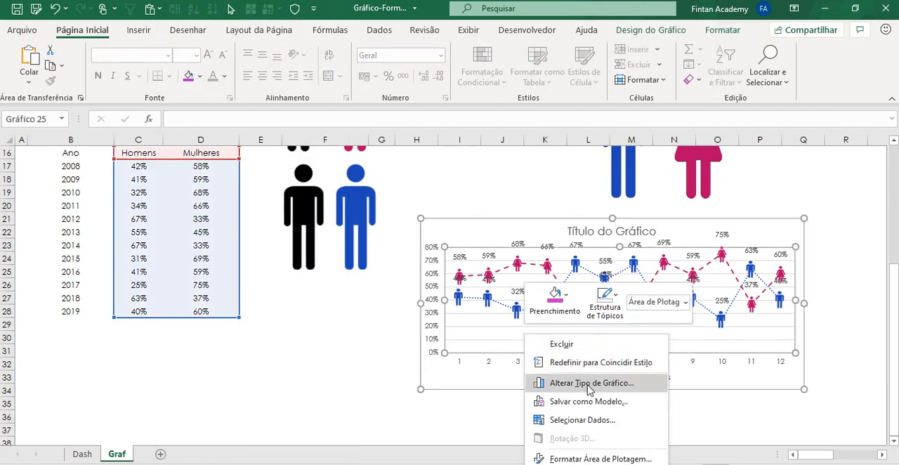
{"action": "left_click", "coordinate": [577, 420]}
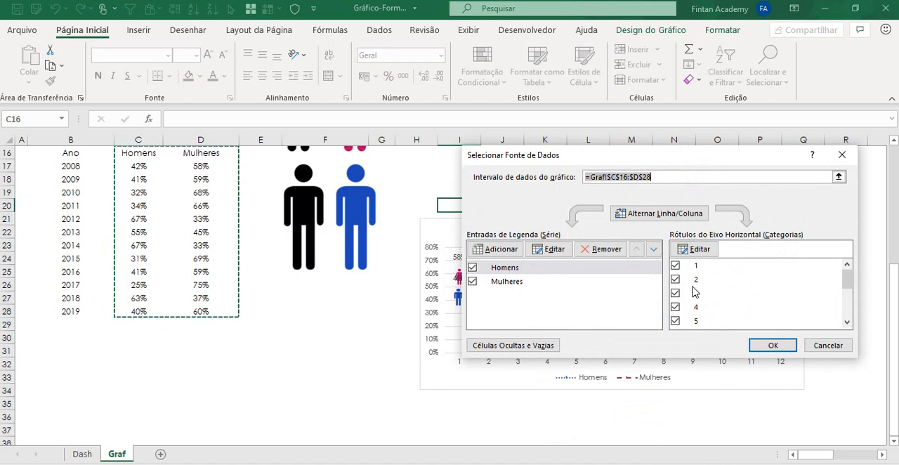
{"action": "left_click", "coordinate": [695, 250]}
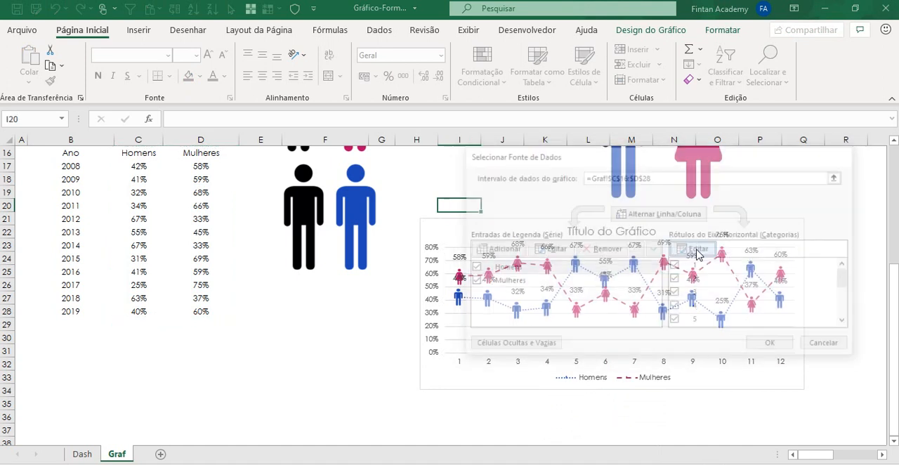
{"action": "left_click_drag", "start_coordinate": [83, 167], "coordinate": [84, 311]}
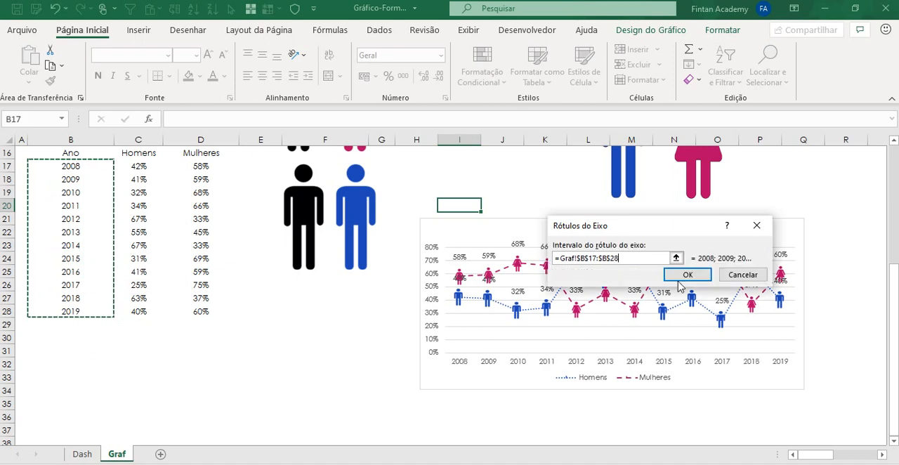
{"action": "left_click", "coordinate": [682, 275]}
{"action": "left_click", "coordinate": [772, 344]}
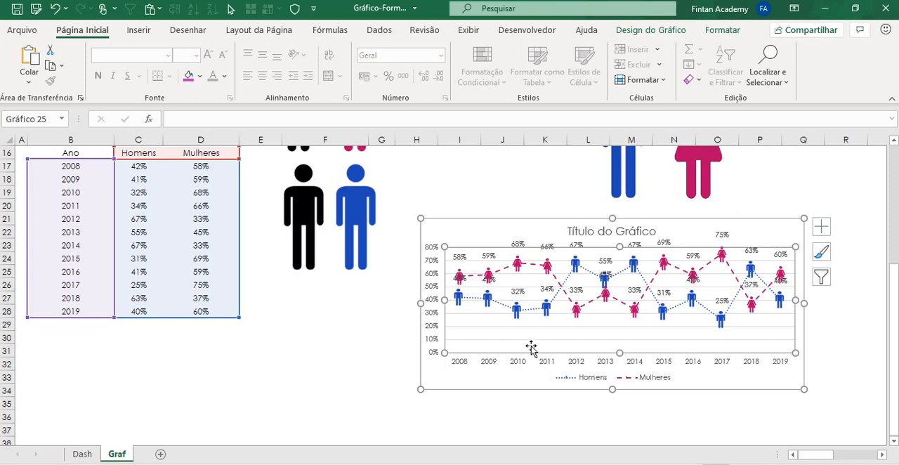
Step: Enlarge the line chart slightly from its upper-left corner and delete its horizontal gridlines
{"action": "left_click_drag", "start_coordinate": [420, 218], "coordinate": [405, 210]}
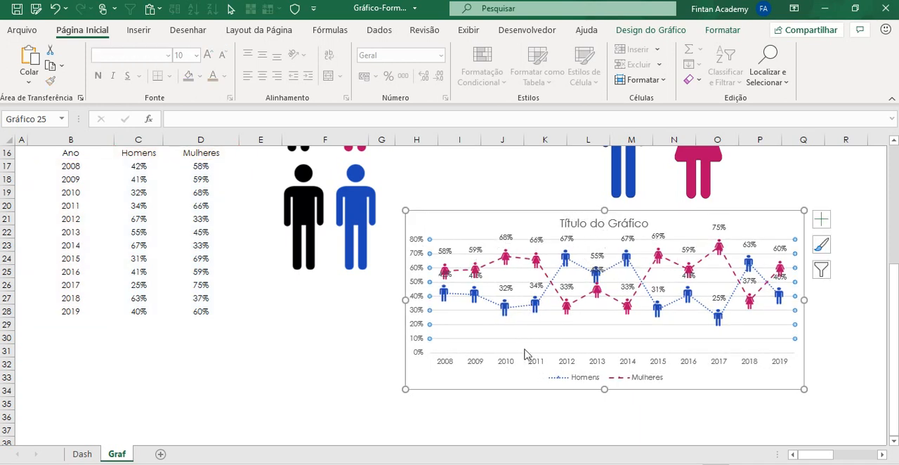
{"action": "left_click", "coordinate": [286, 402]}
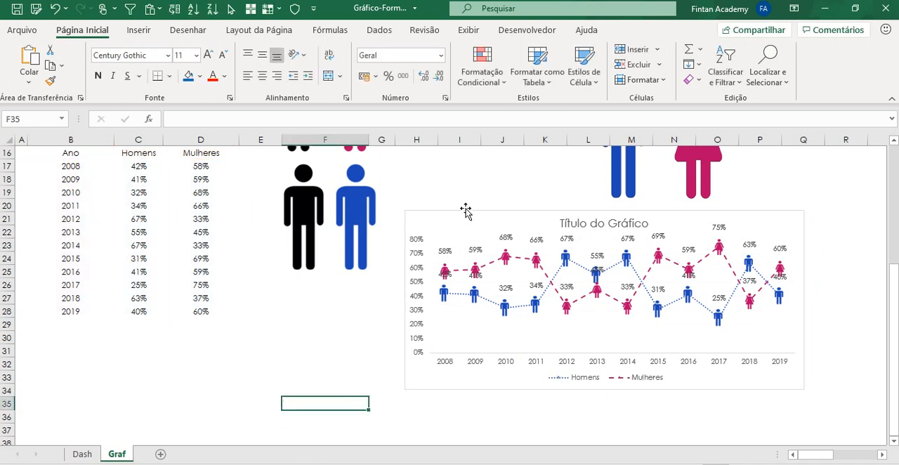
Step: Move the line chart beside the % Colaboradores chart, over columns P to X starting near row 8, and deselect it
{"action": "left_click_drag", "start_coordinate": [464, 210], "coordinate": [482, 218]}
{"action": "left_click", "coordinate": [412, 297]}
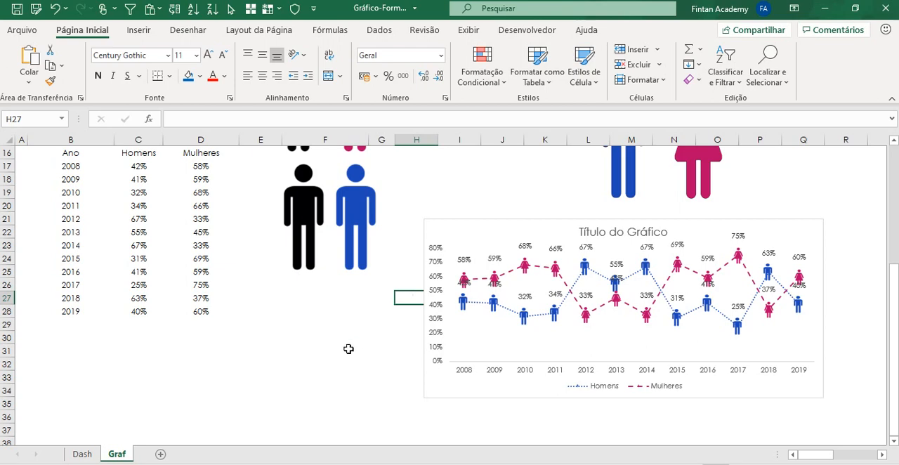
{"action": "scroll", "coordinate": [345, 347], "scroll_direction": "up", "scroll_amount": 5}
{"action": "scroll", "coordinate": [431, 301], "scroll_direction": "down", "scroll_amount": 2}
{"action": "scroll", "coordinate": [430, 302], "scroll_direction": "down", "scroll_amount": 1}
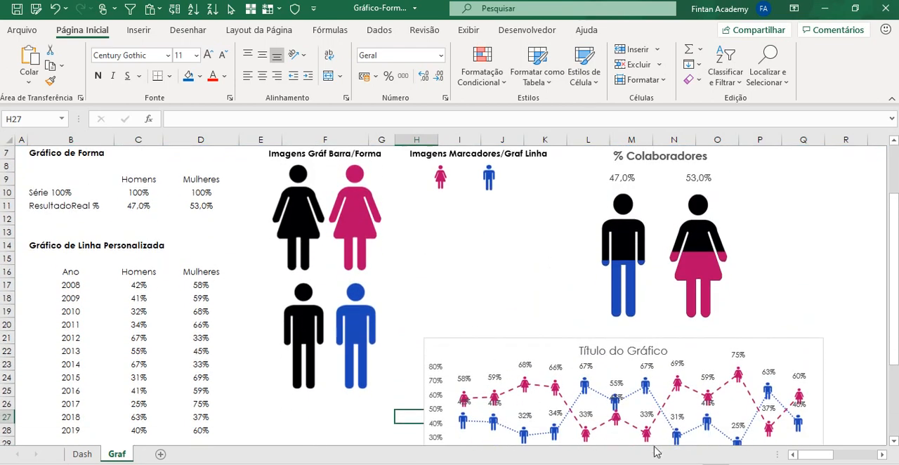
{"action": "mouse_move", "coordinate": [820, 454]}
{"action": "left_mouse_down"}
{"action": "mouse_move", "coordinate": [846, 458]}
{"action": "mouse_move", "coordinate": [811, 456]}
{"action": "left_mouse_up"}
{"action": "left_click", "coordinate": [548, 347]}
{"action": "left_click_drag", "start_coordinate": [548, 347], "coordinate": [737, 164]}
{"action": "scroll", "coordinate": [756, 232], "scroll_direction": "up", "scroll_amount": 1}
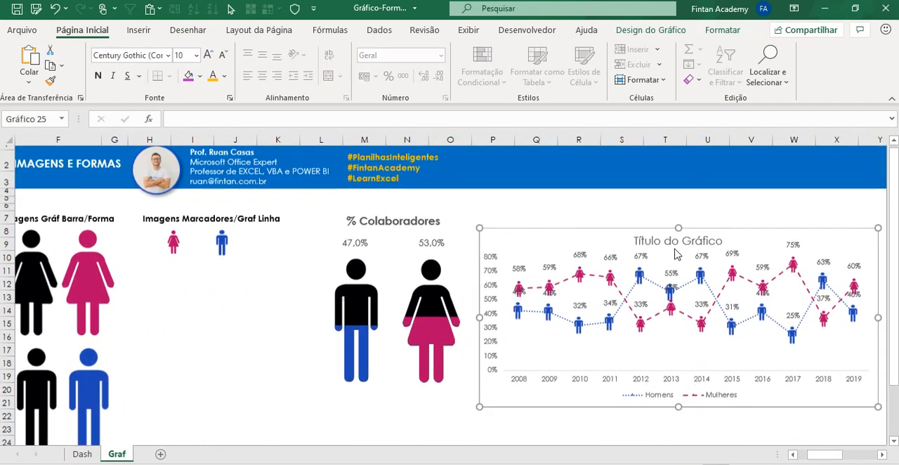
{"action": "left_click", "coordinate": [629, 211]}
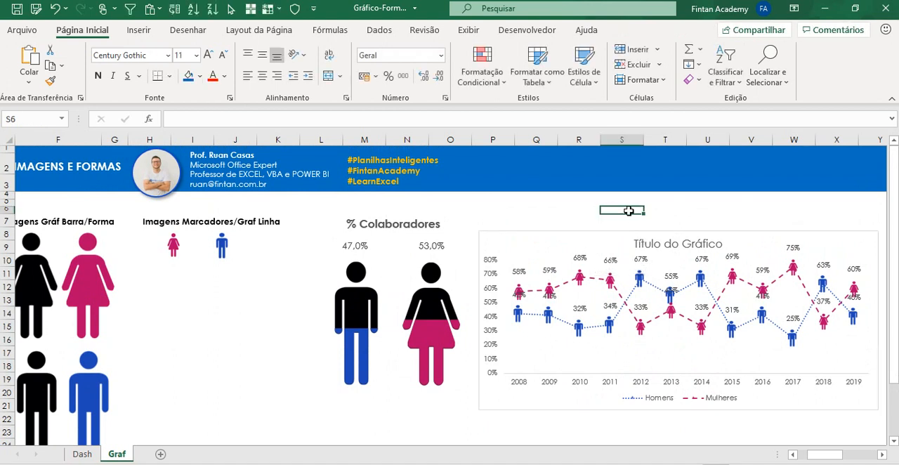
Step: Recalculate the sheet repeatedly to check how the figure fills in the % Colaboradores chart respond to new percentages
{"action": "key", "text": "F9"}
{"action": "key", "text": "F9"}
{"action": "key", "text": "F9"}
{"action": "key", "text": "F9"}
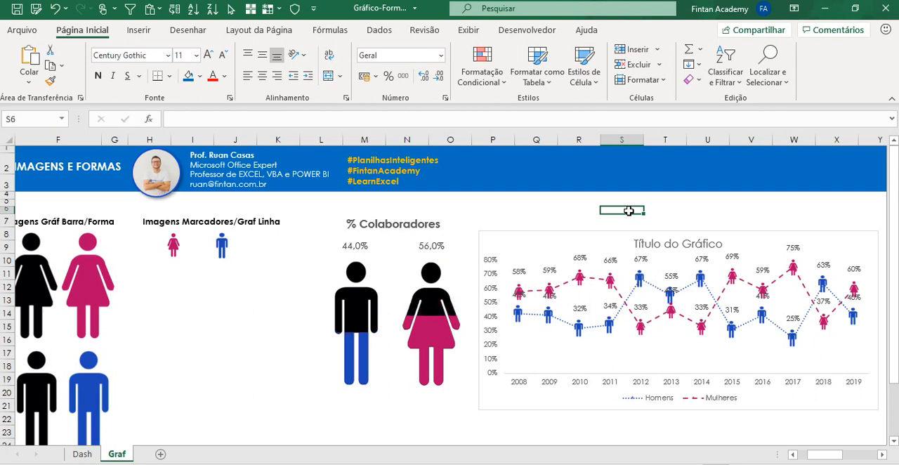
{"action": "key", "text": "F9"}
{"action": "key", "text": "F9"}
{"action": "key", "text": "F9"}
{"action": "key", "text": "F9"}
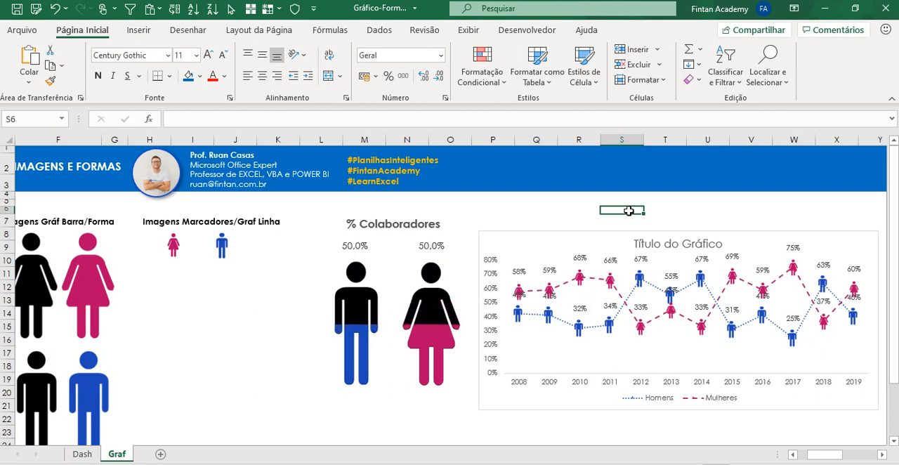
{"action": "key", "text": "F9"}
{"action": "key", "text": "F9"}
{"action": "key", "text": "F9"}
{"action": "key", "text": "F9"}
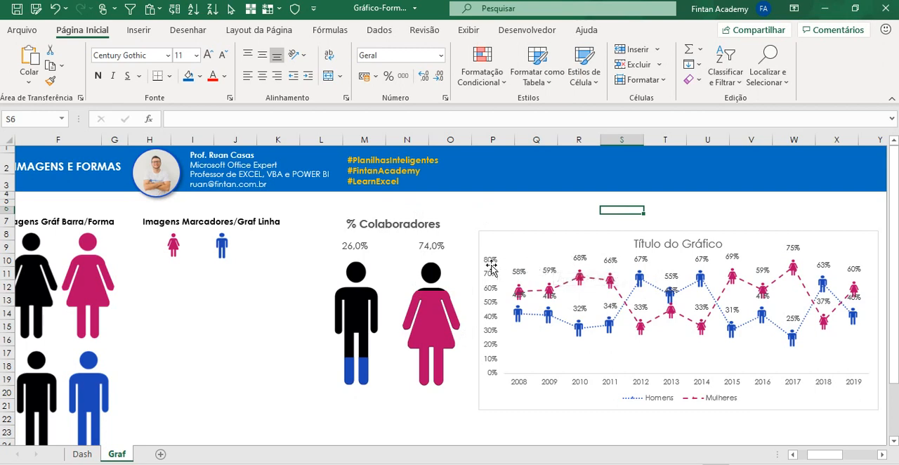
Step: On the Dash sheet, toggle the Homem and Mulher series off and on in the line chart, ending with both shown
{"action": "left_click", "coordinate": [83, 454]}
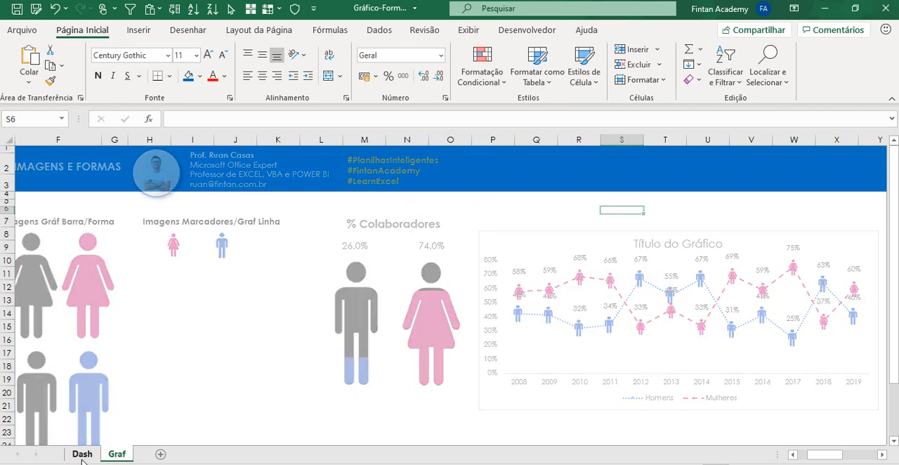
{"action": "left_click", "coordinate": [310, 200]}
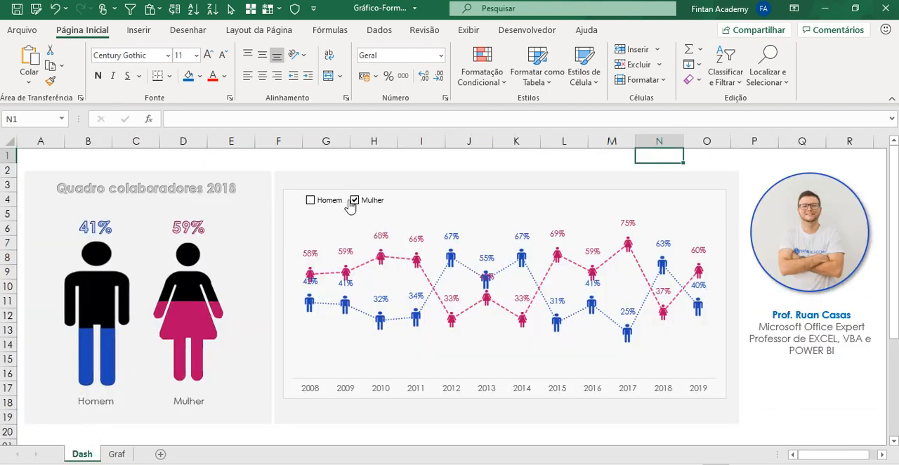
{"action": "left_click", "coordinate": [355, 201]}
{"action": "left_click", "coordinate": [323, 202]}
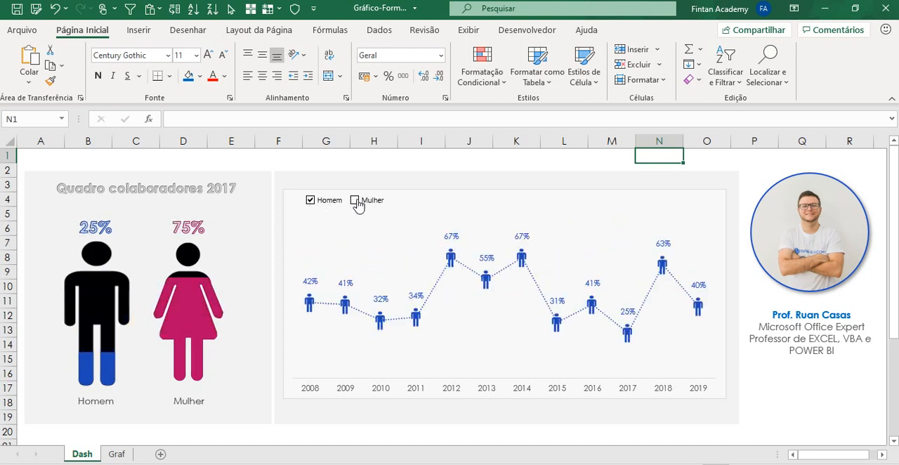
{"action": "left_click", "coordinate": [356, 202]}
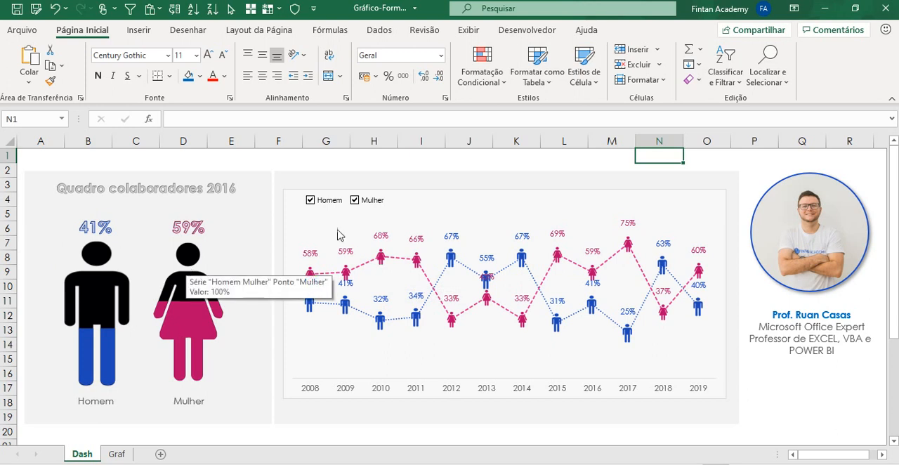
{"action": "left_click", "coordinate": [390, 171]}
{"action": "left_click", "coordinate": [396, 156]}
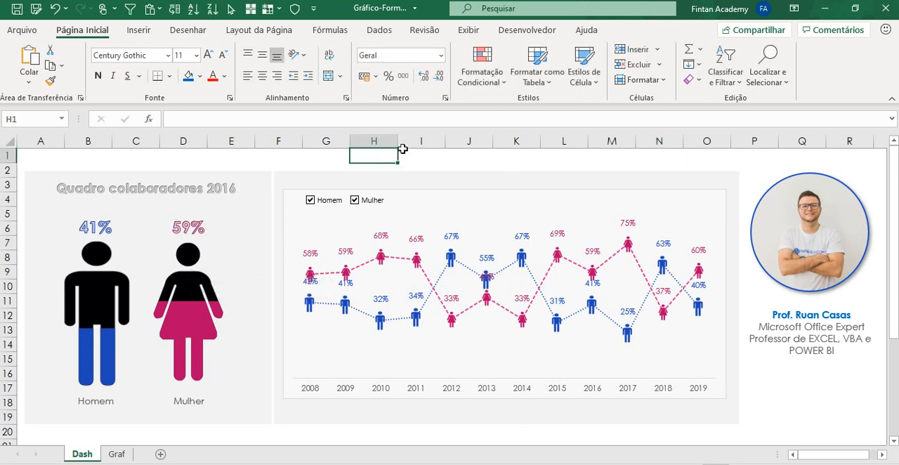